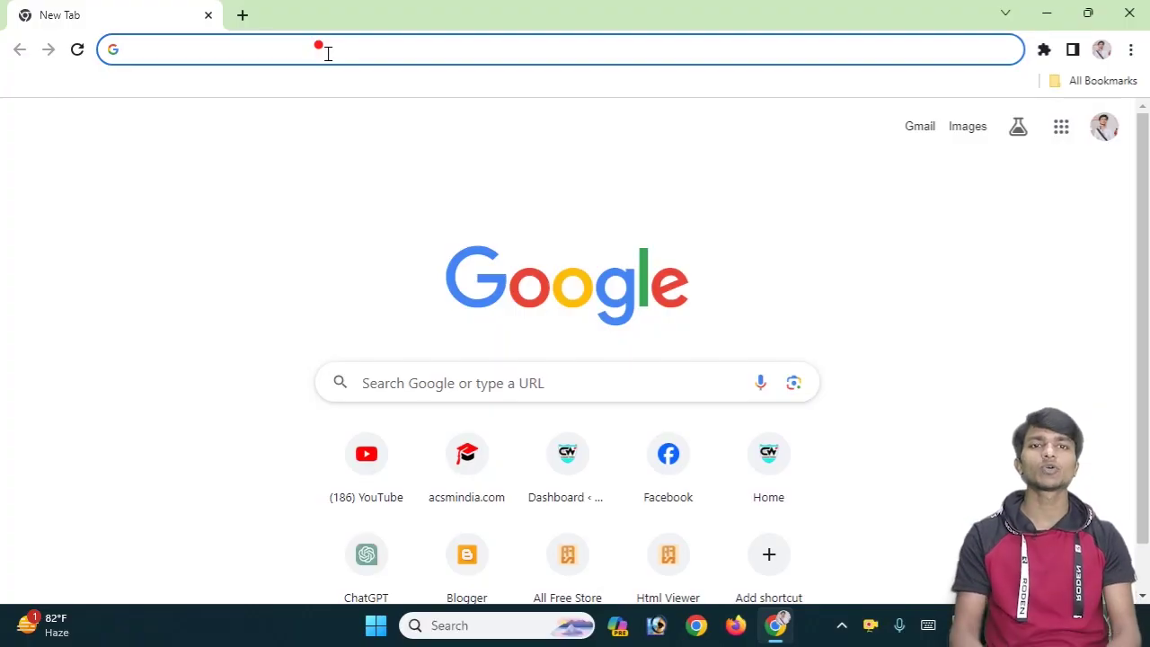
Load canva.com in Chrome, dropping the autocompleted suffix, to reach Canva's home page.
{"action": "type", "text": "c"}
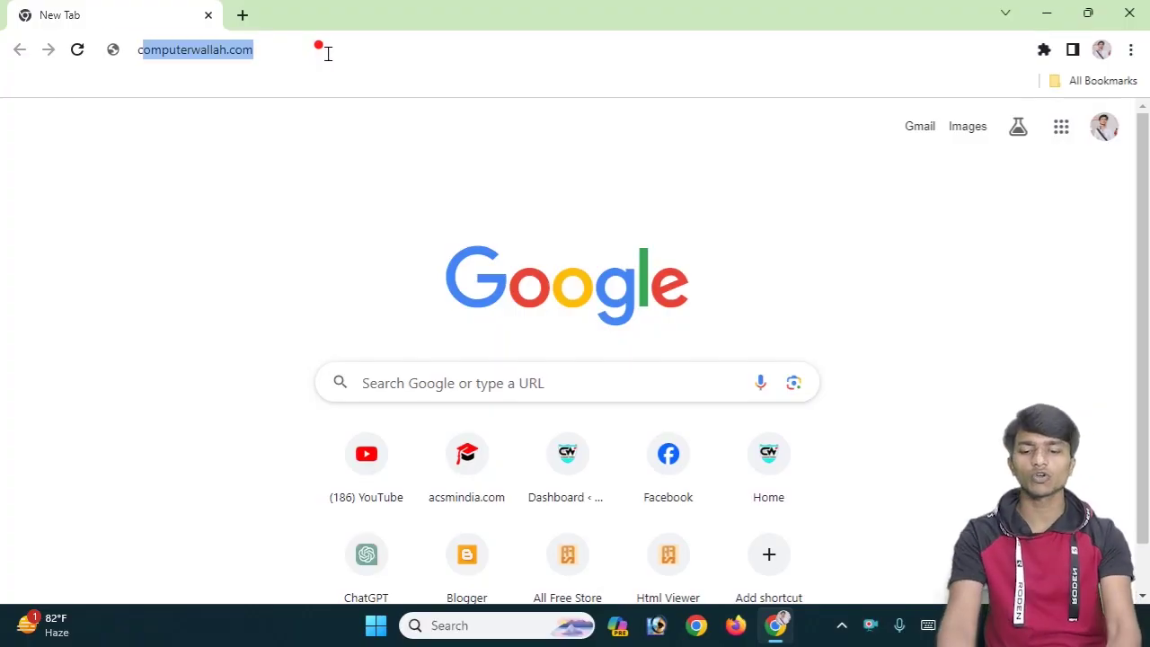
{"action": "type", "text": "anva.com"}
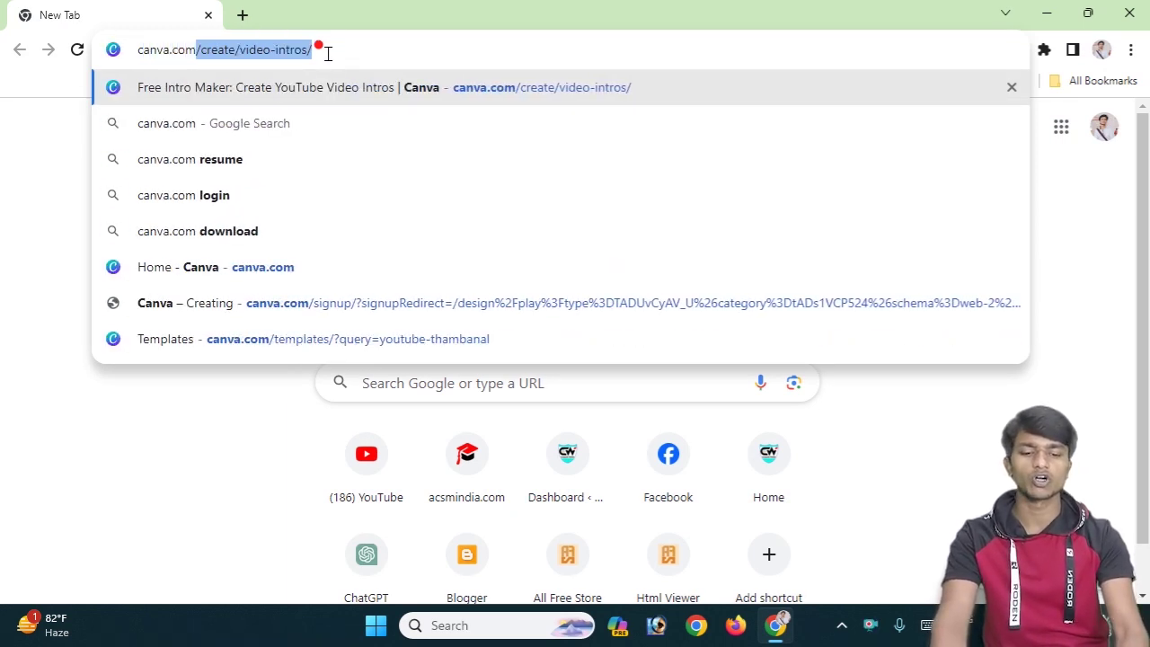
{"action": "key", "text": "Delete"}
{"action": "key", "text": "Return"}
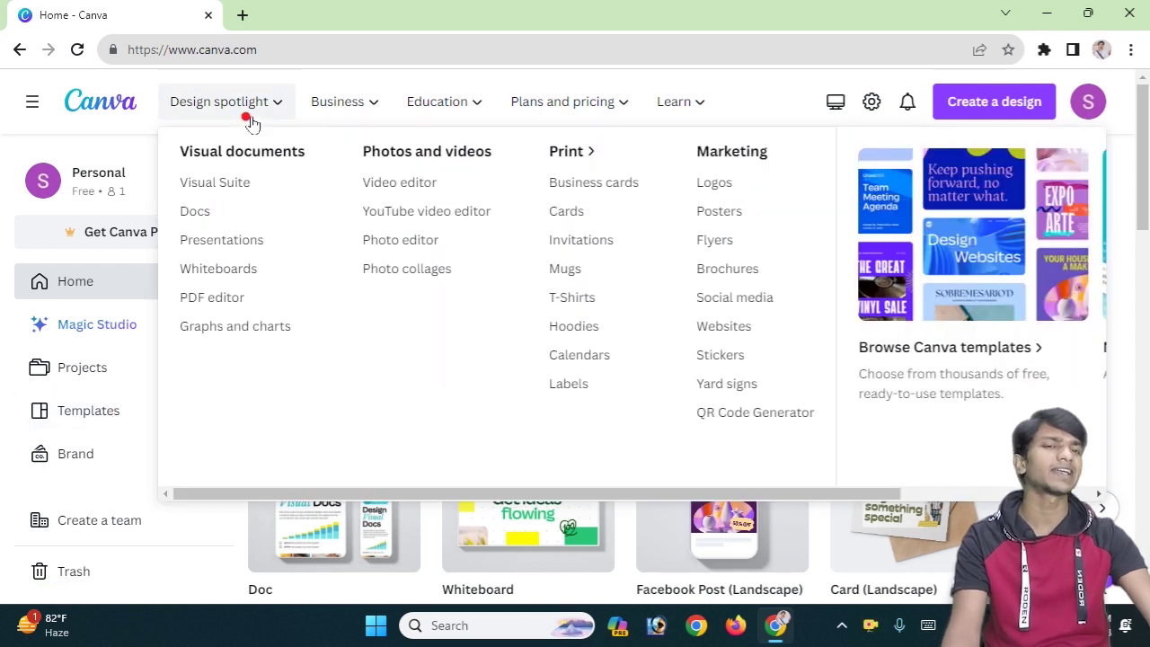
Go to the Business cards section under Design spotlight and scroll through it.
{"action": "left_click", "coordinate": [607, 191]}
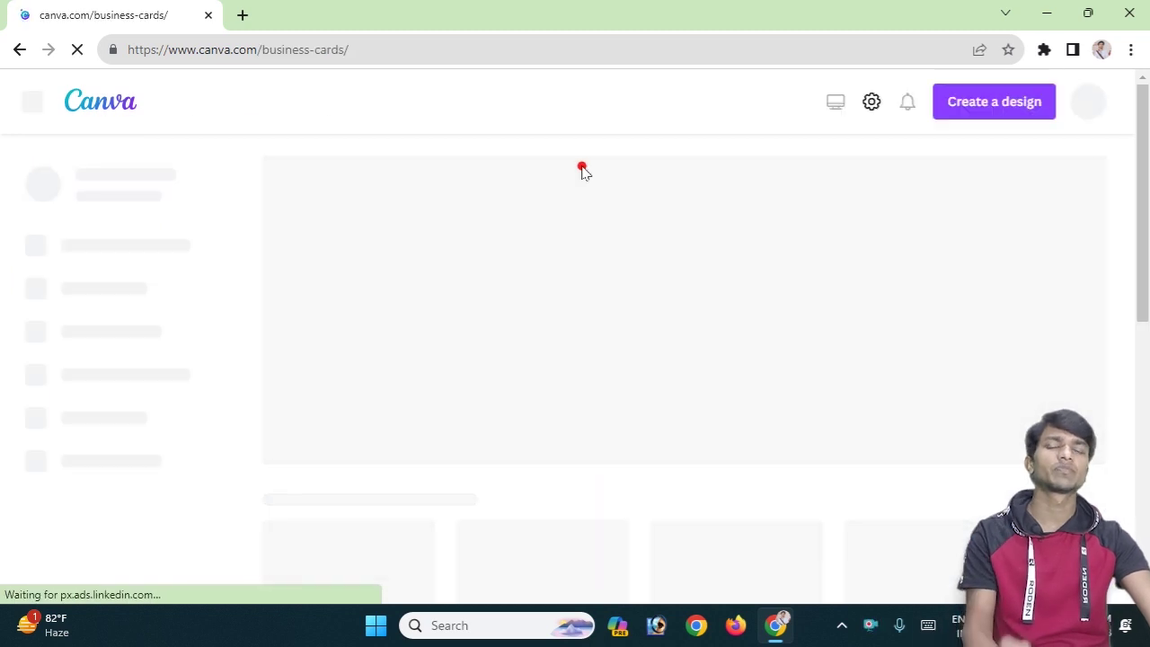
{"action": "scroll", "coordinate": [579, 282], "scroll_direction": "down", "scroll_amount": 3}
{"action": "scroll", "coordinate": [579, 282], "scroll_direction": "down", "scroll_amount": 2}
{"action": "scroll", "coordinate": [579, 283], "scroll_direction": "down", "scroll_amount": 2}
{"action": "scroll", "coordinate": [579, 282], "scroll_direction": "down", "scroll_amount": 1}
{"action": "scroll", "coordinate": [579, 282], "scroll_direction": "down", "scroll_amount": 5}
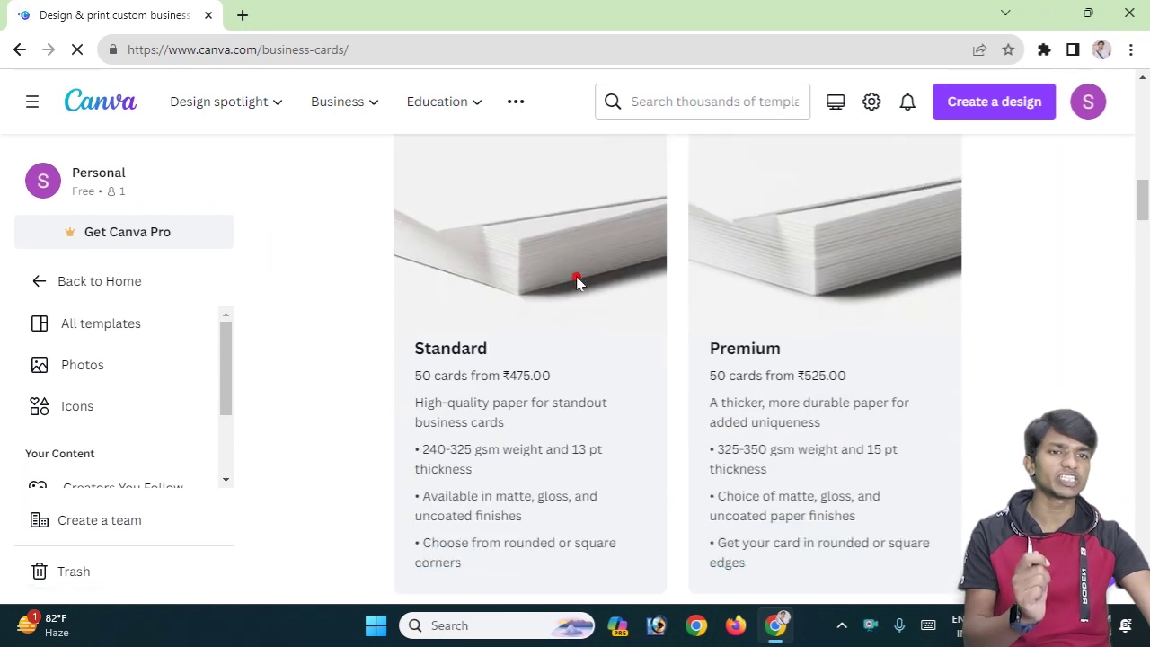
{"action": "scroll", "coordinate": [578, 282], "scroll_direction": "down", "scroll_amount": 1}
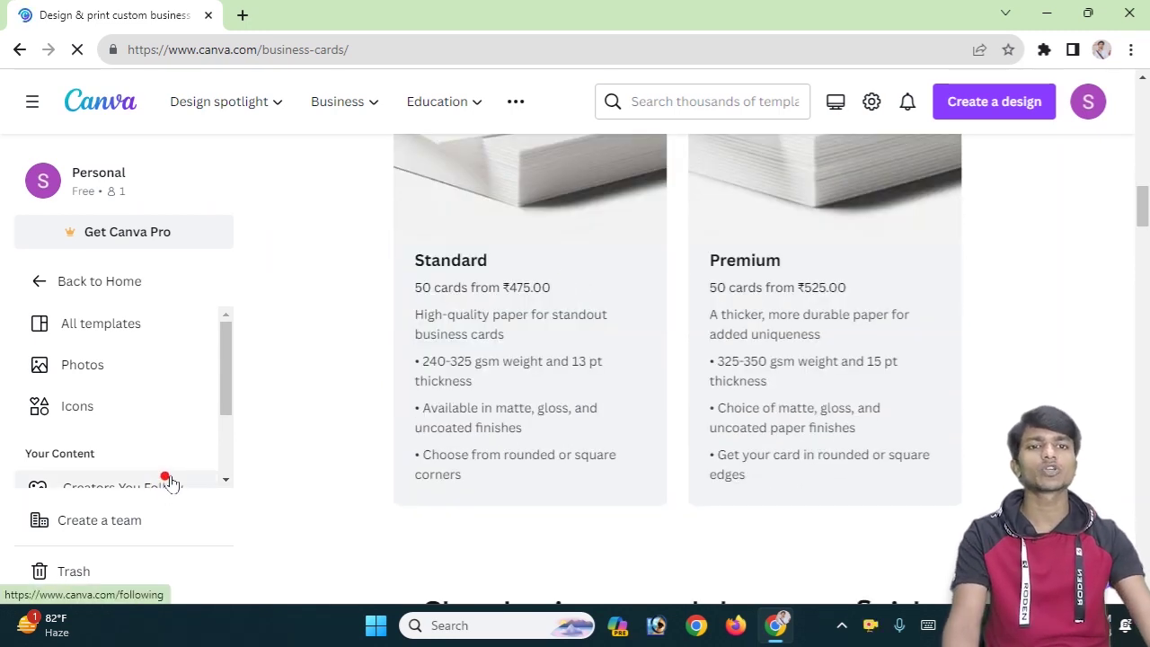
{"action": "scroll", "coordinate": [522, 413], "scroll_direction": "down", "scroll_amount": 5}
{"action": "scroll", "coordinate": [521, 414], "scroll_direction": "down", "scroll_amount": 2}
{"action": "scroll", "coordinate": [521, 413], "scroll_direction": "down", "scroll_amount": 6}
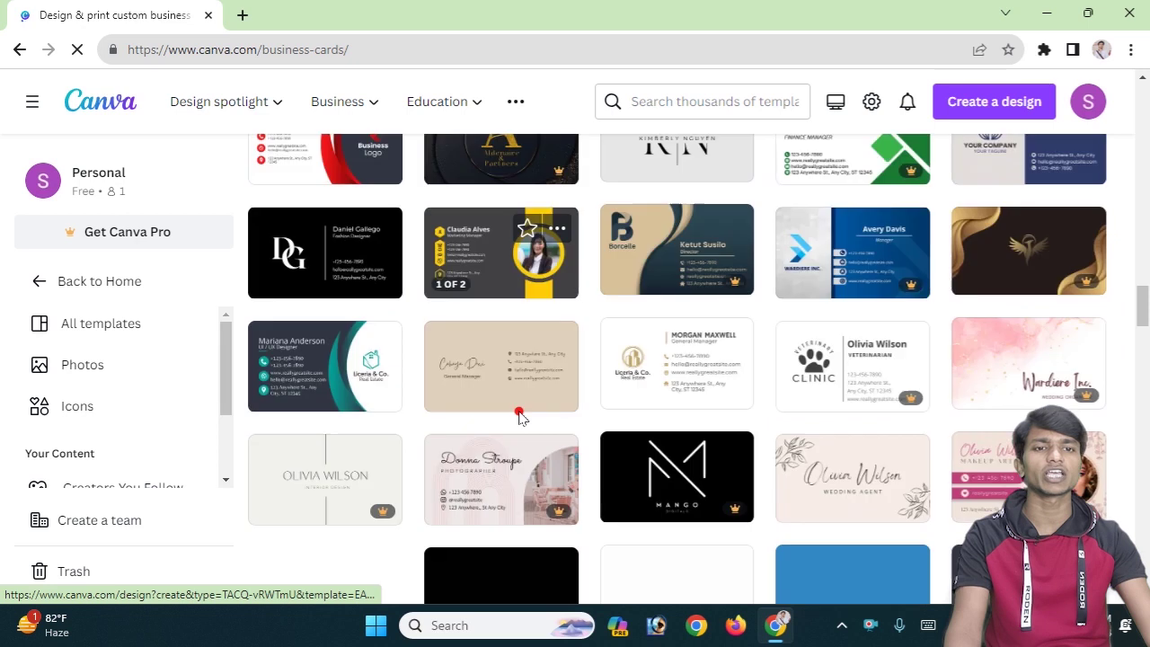
{"action": "mouse_move", "coordinate": [500, 368]}
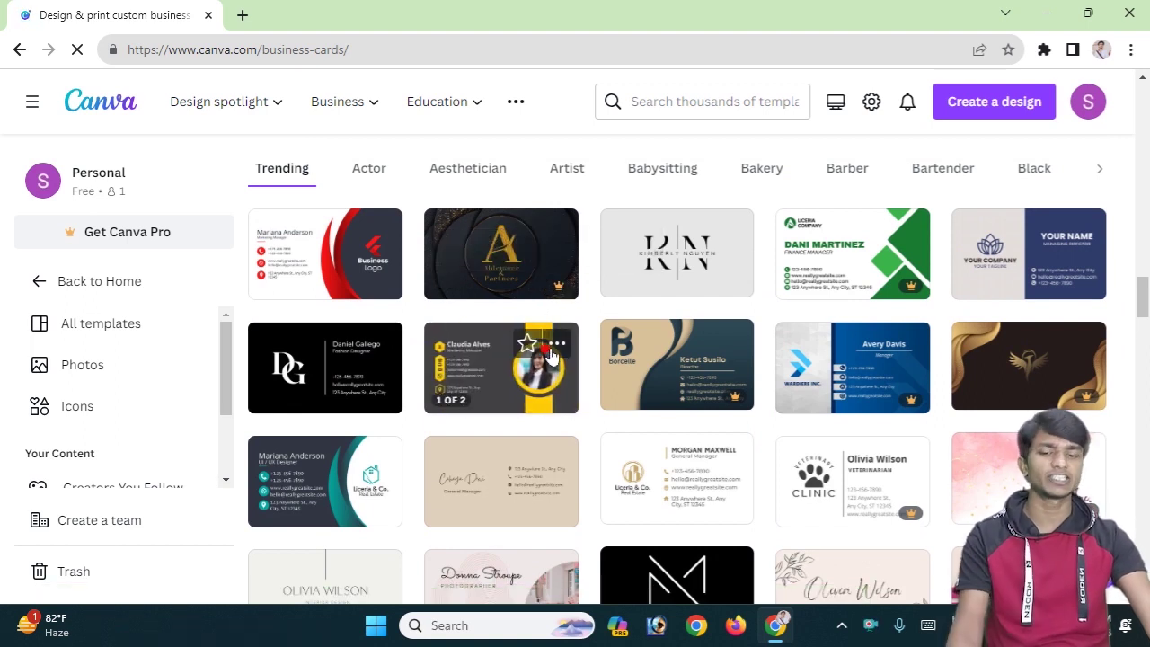
{"action": "scroll", "coordinate": [303, 321], "scroll_direction": "up", "scroll_amount": 2}
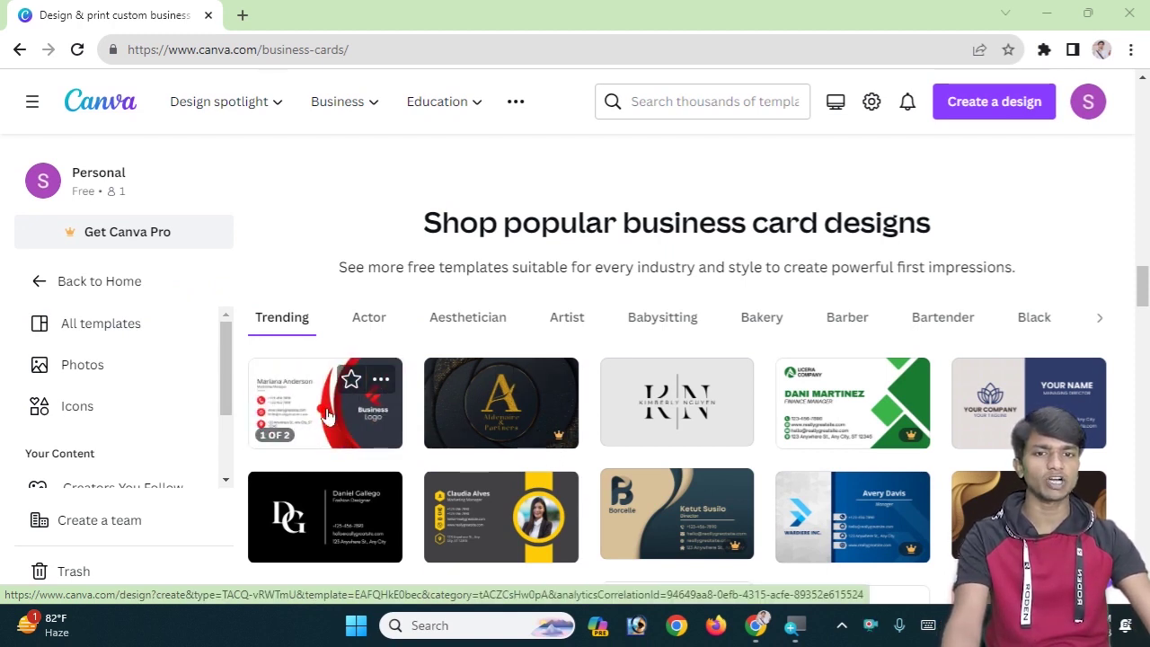
Open Browse all templates and scroll through the business card template grid.
{"action": "left_click", "coordinate": [1140, 300]}
{"action": "left_click_drag", "start_coordinate": [1141, 301], "coordinate": [1147, 346]}
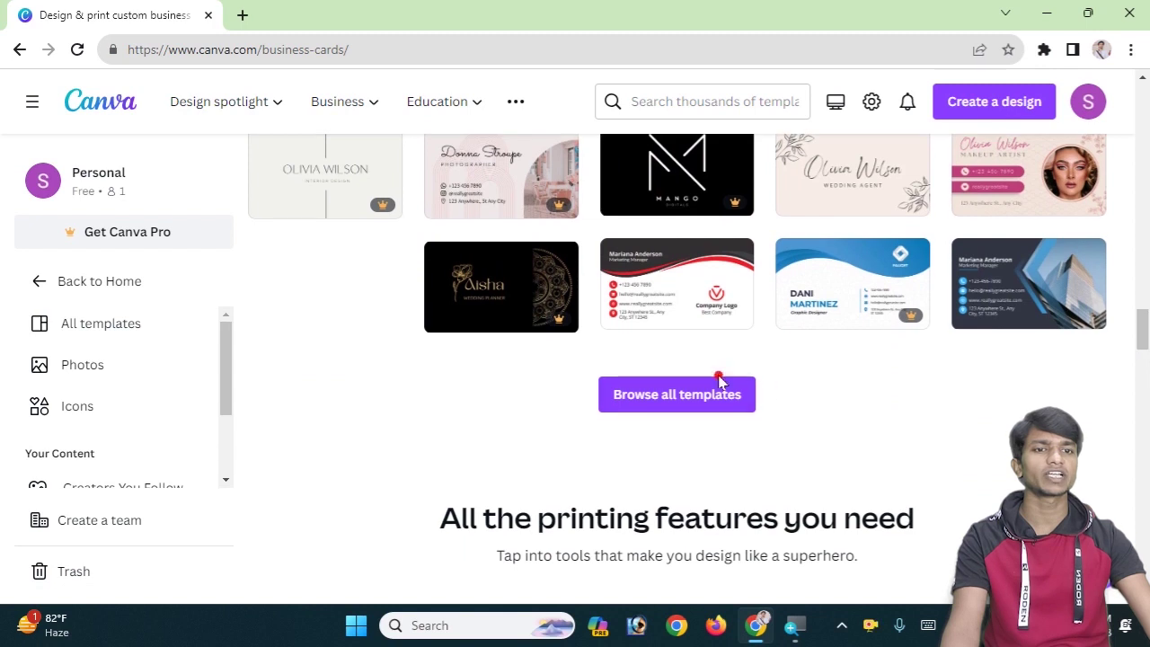
{"action": "left_click", "coordinate": [670, 396]}
{"action": "left_click", "coordinate": [700, 399]}
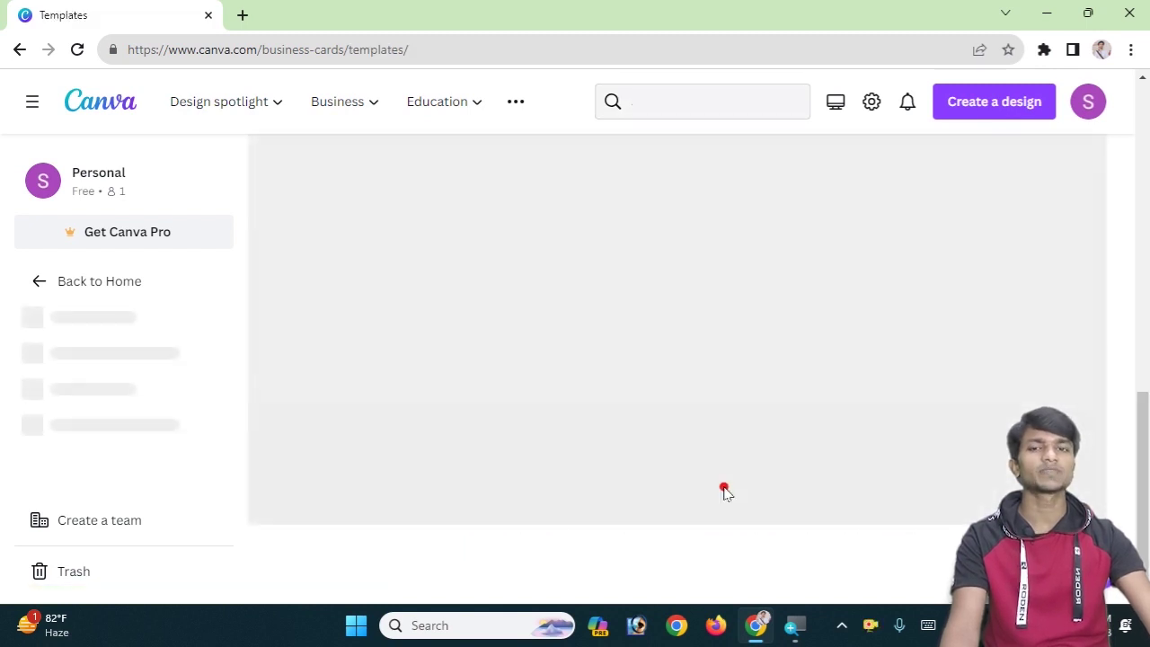
{"action": "scroll", "coordinate": [572, 354], "scroll_direction": "down", "scroll_amount": 5}
{"action": "scroll", "coordinate": [678, 357], "scroll_direction": "down", "scroll_amount": 3}
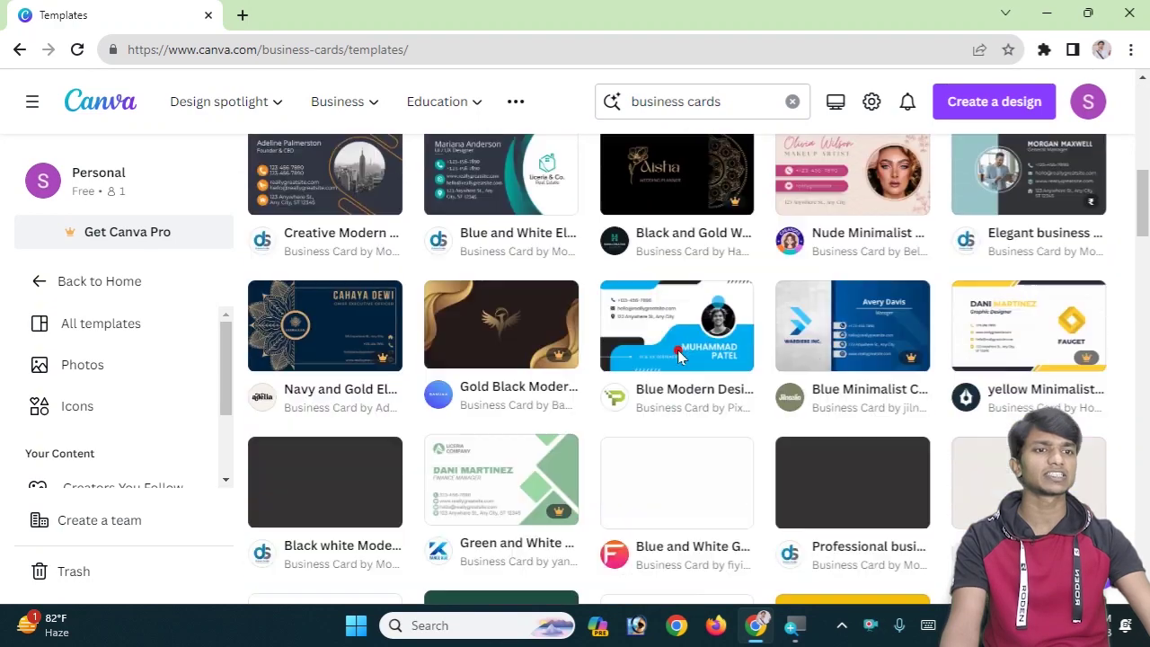
{"action": "scroll", "coordinate": [679, 357], "scroll_direction": "down", "scroll_amount": 1}
{"action": "scroll", "coordinate": [686, 360], "scroll_direction": "down", "scroll_amount": 2}
{"action": "scroll", "coordinate": [701, 359], "scroll_direction": "down", "scroll_amount": 3}
{"action": "scroll", "coordinate": [706, 358], "scroll_direction": "down", "scroll_amount": 2}
{"action": "scroll", "coordinate": [710, 358], "scroll_direction": "down", "scroll_amount": 2}
{"action": "scroll", "coordinate": [710, 358], "scroll_direction": "down", "scroll_amount": 2}
{"action": "scroll", "coordinate": [710, 358], "scroll_direction": "down", "scroll_amount": 2}
{"action": "scroll", "coordinate": [710, 357], "scroll_direction": "up", "scroll_amount": 6}
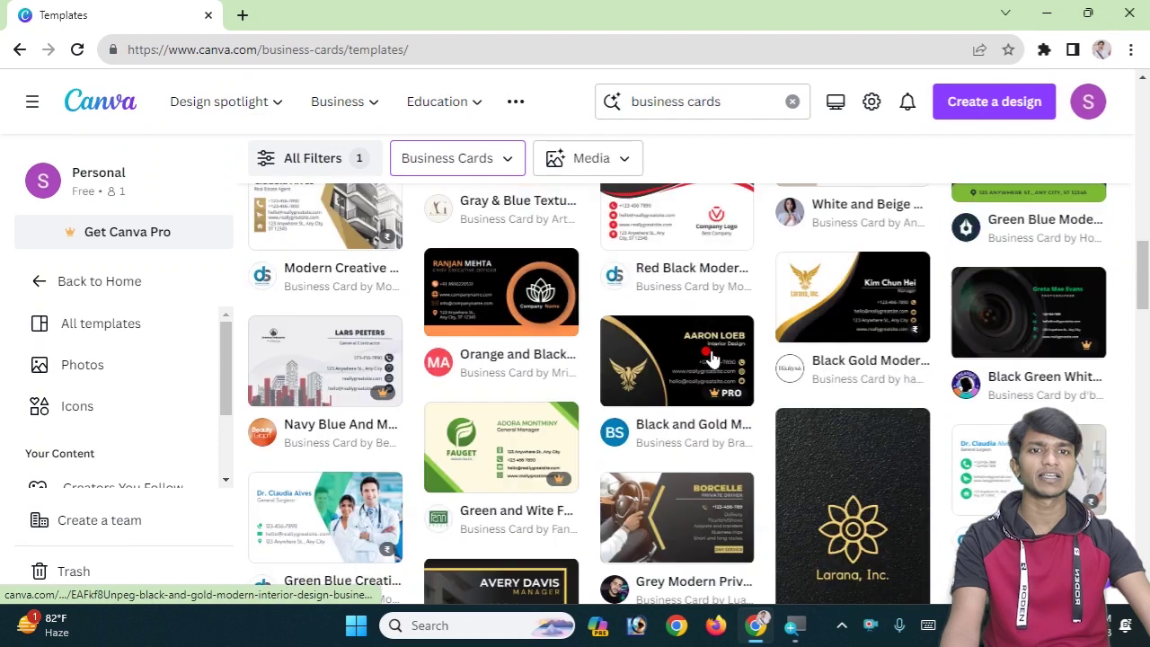
{"action": "scroll", "coordinate": [854, 350], "scroll_direction": "down", "scroll_amount": 2}
{"action": "scroll", "coordinate": [997, 346], "scroll_direction": "up", "scroll_amount": 2}
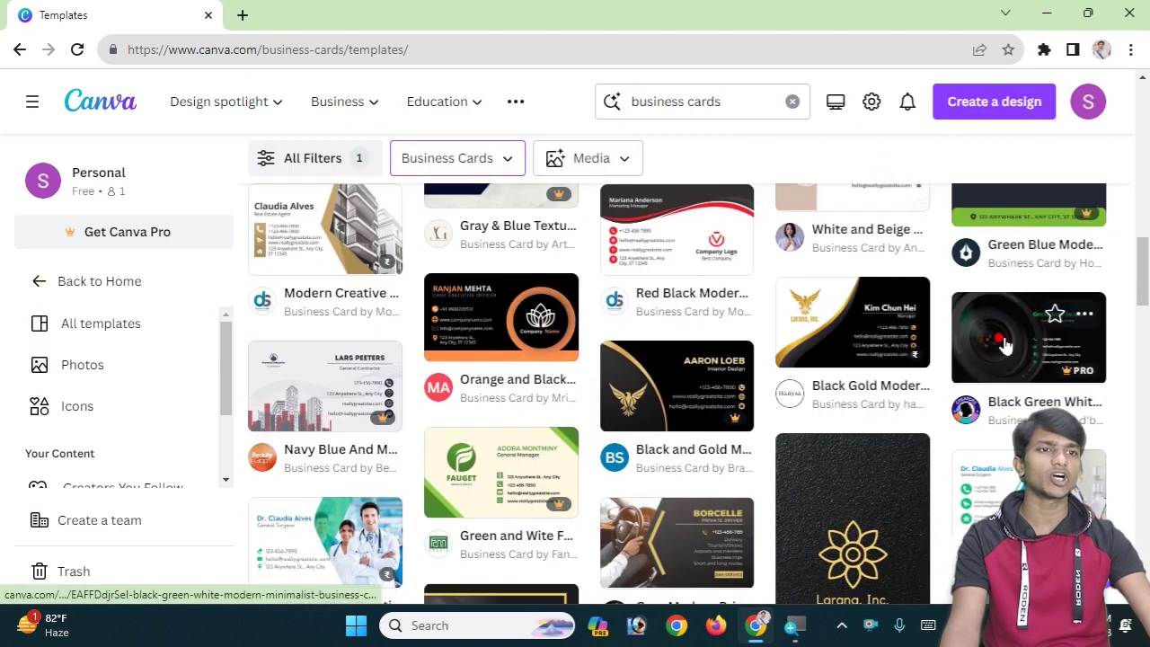
{"action": "scroll", "coordinate": [1004, 346], "scroll_direction": "down", "scroll_amount": 3}
{"action": "scroll", "coordinate": [629, 269], "scroll_direction": "up", "scroll_amount": 3}
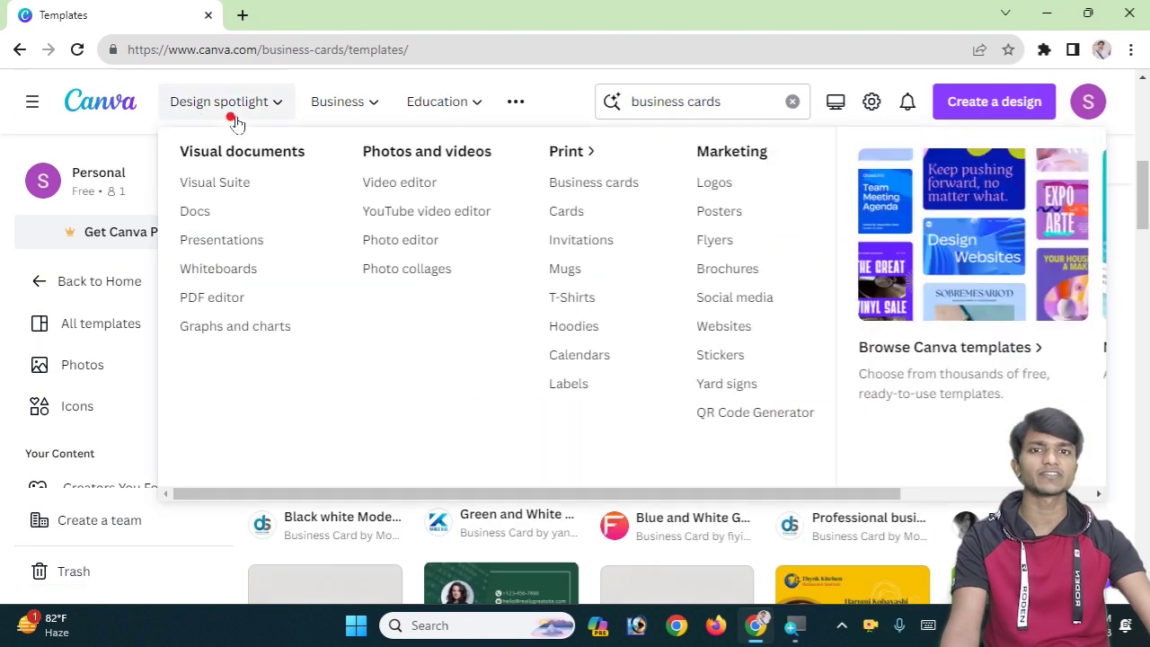
{"action": "mouse_move", "coordinate": [225, 101]}
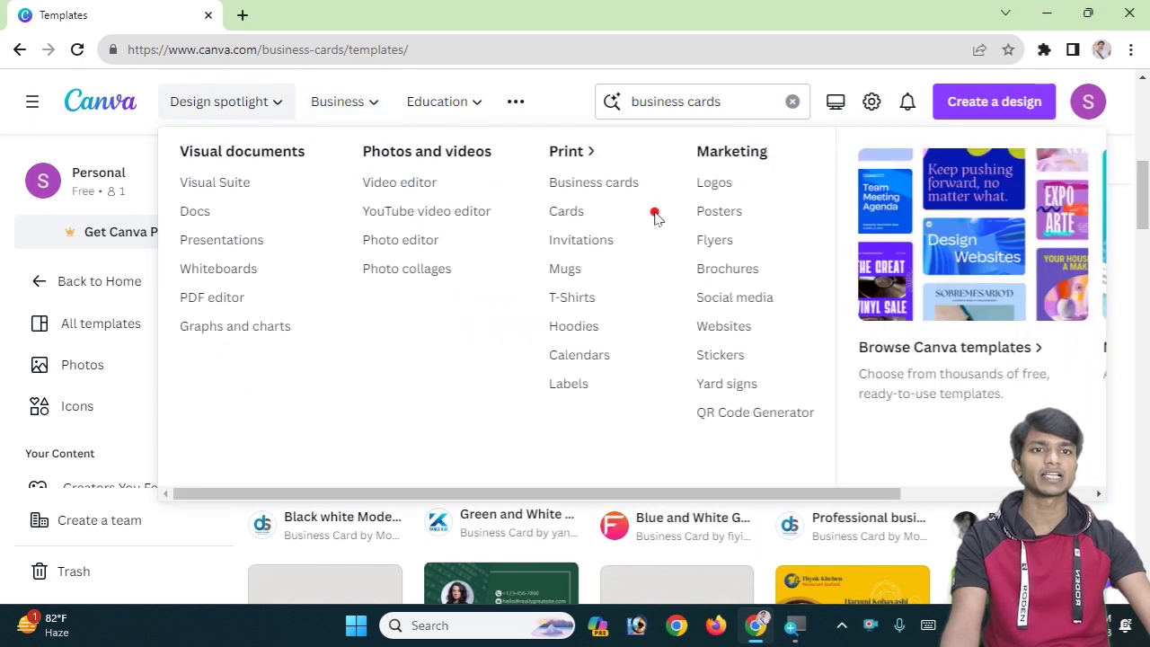
Open the first Trending template, Red Black Creative Modern Business Card, from Business cards.
{"action": "left_click", "coordinate": [629, 191]}
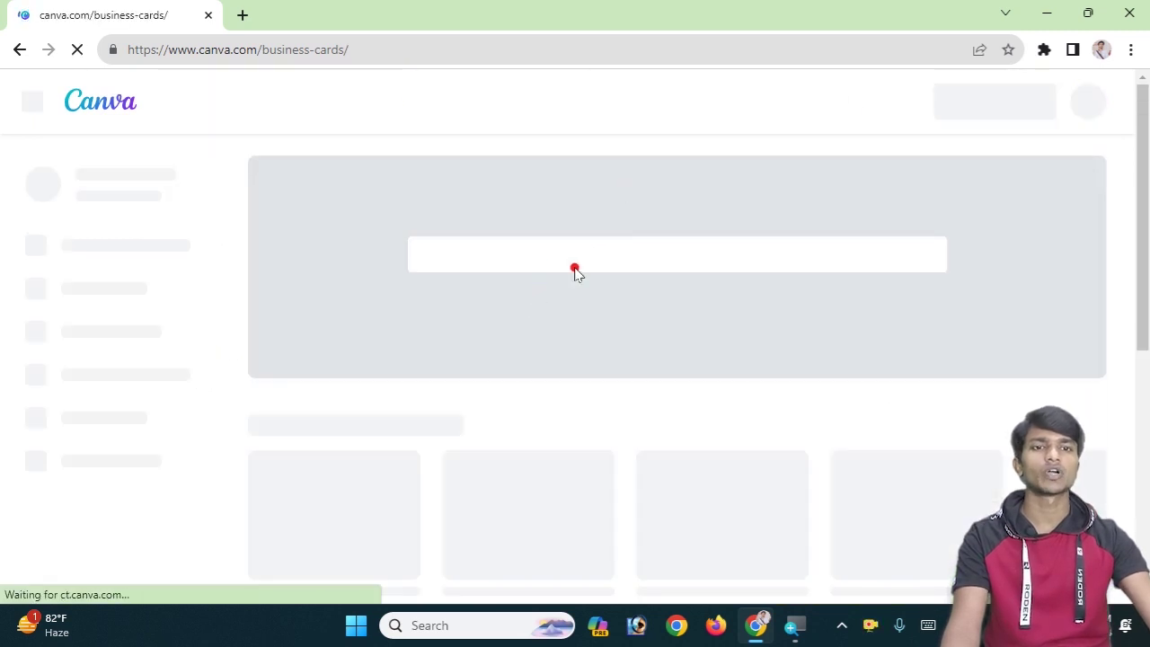
{"action": "scroll", "coordinate": [576, 272], "scroll_direction": "down", "scroll_amount": 5}
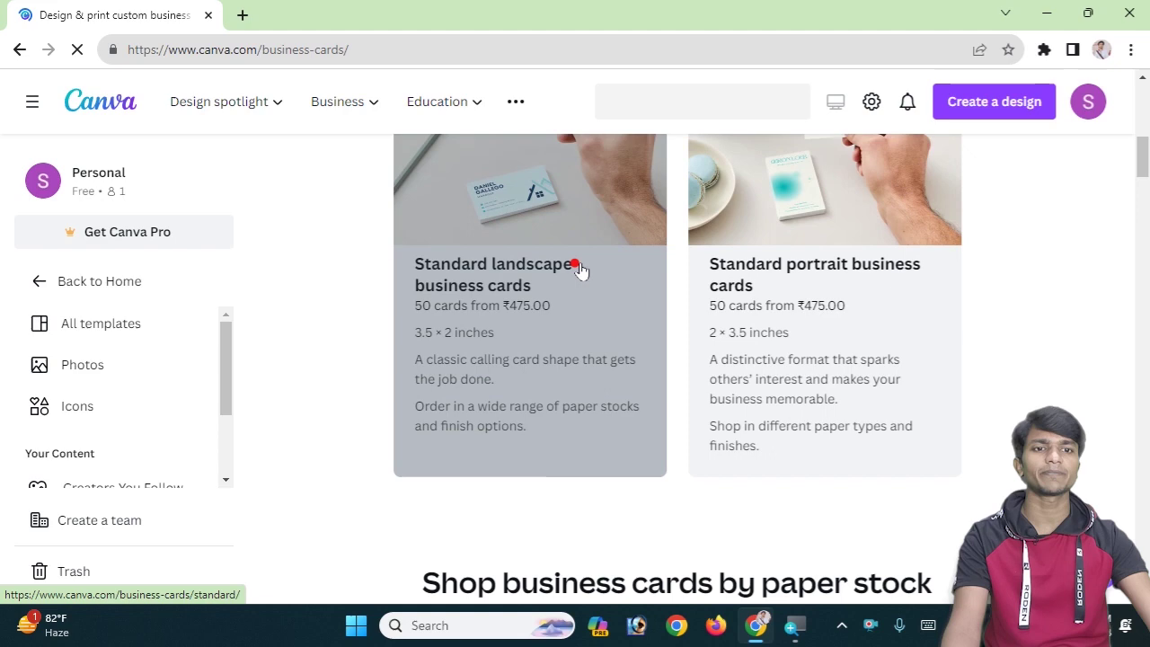
{"action": "scroll", "coordinate": [579, 270], "scroll_direction": "down", "scroll_amount": 4}
{"action": "scroll", "coordinate": [585, 257], "scroll_direction": "down", "scroll_amount": 4}
{"action": "scroll", "coordinate": [591, 257], "scroll_direction": "down", "scroll_amount": 4}
{"action": "scroll", "coordinate": [599, 261], "scroll_direction": "down", "scroll_amount": 4}
{"action": "scroll", "coordinate": [598, 268], "scroll_direction": "down", "scroll_amount": 3}
{"action": "scroll", "coordinate": [599, 268], "scroll_direction": "up", "scroll_amount": 3}
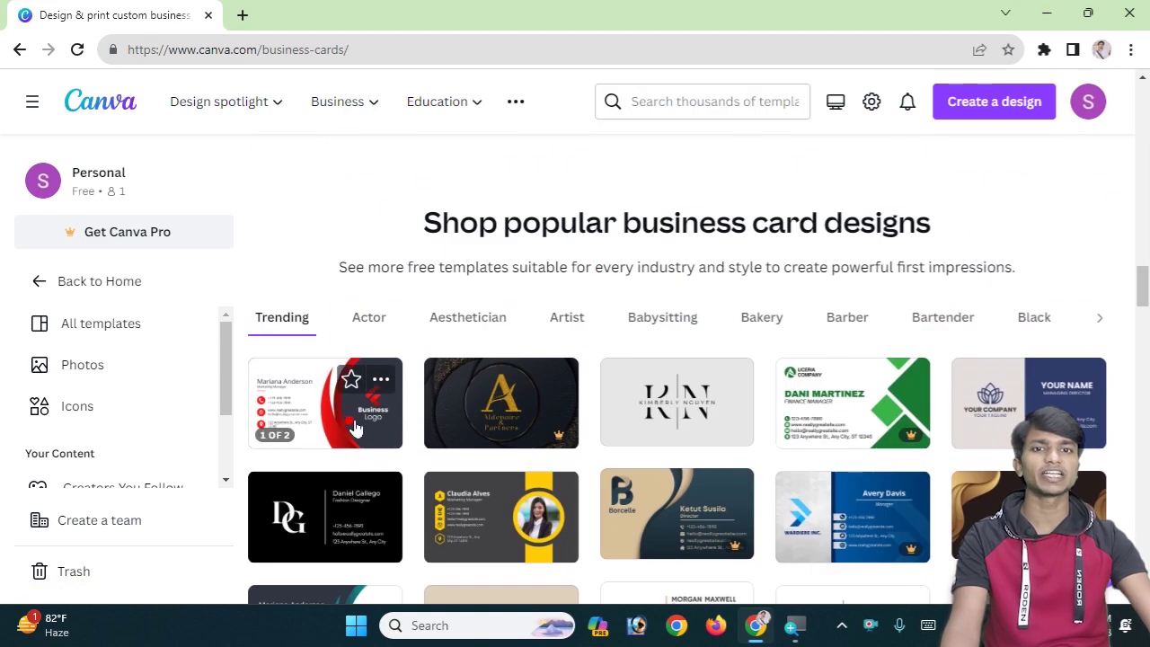
{"action": "left_click", "coordinate": [310, 429]}
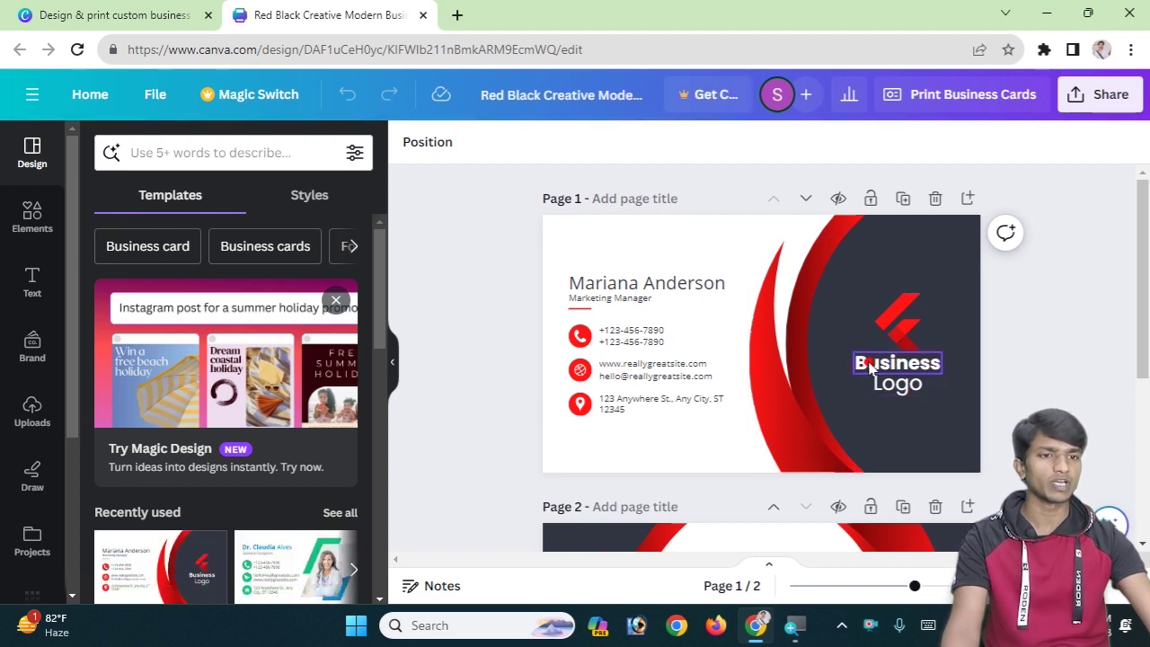
Delete the placeholder logo icon and the Business and Logo texts from page 1.
{"action": "left_click", "coordinate": [898, 321]}
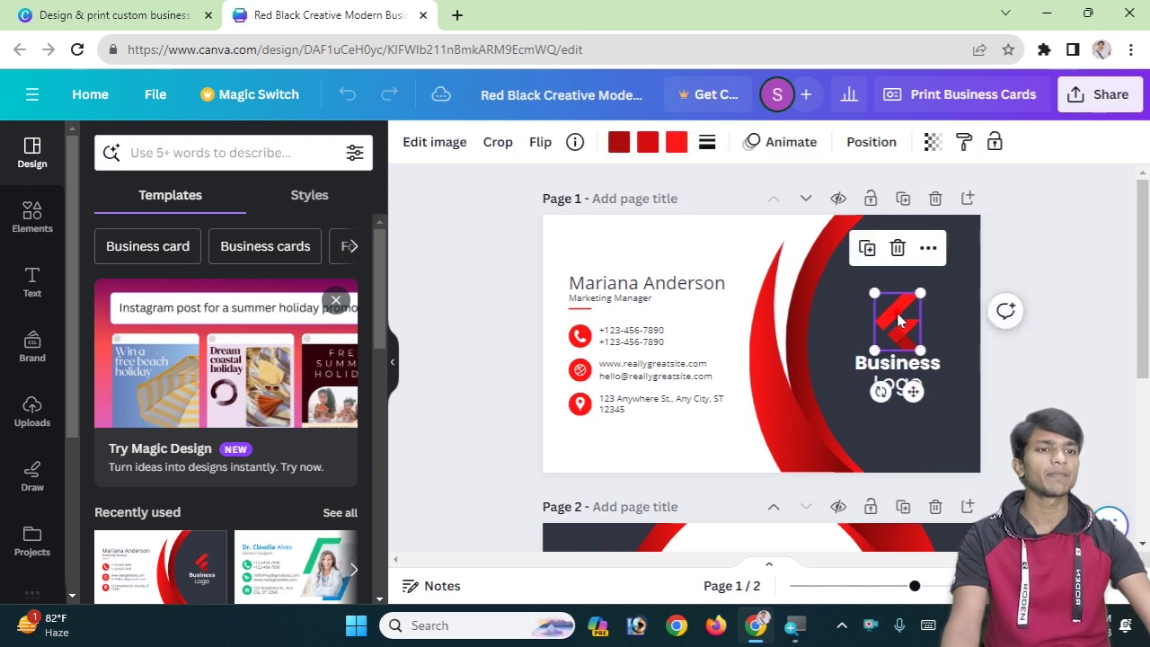
{"action": "left_click", "coordinate": [898, 250]}
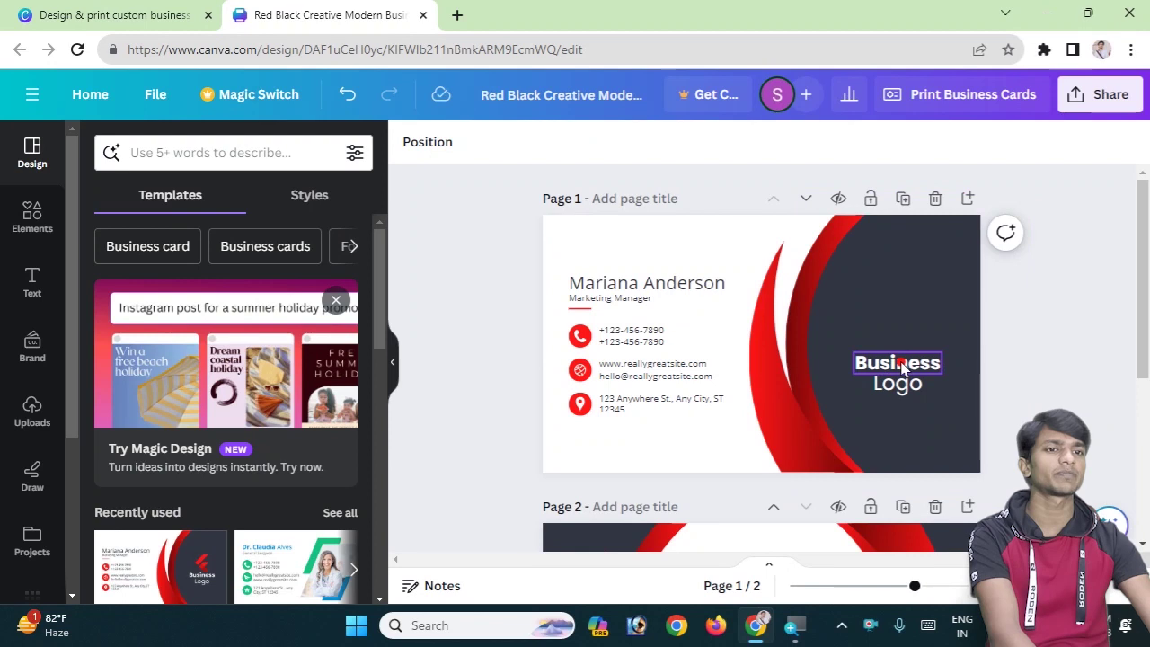
{"action": "left_click", "coordinate": [898, 363]}
{"action": "left_click", "coordinate": [957, 308]}
{"action": "left_click", "coordinate": [901, 389]}
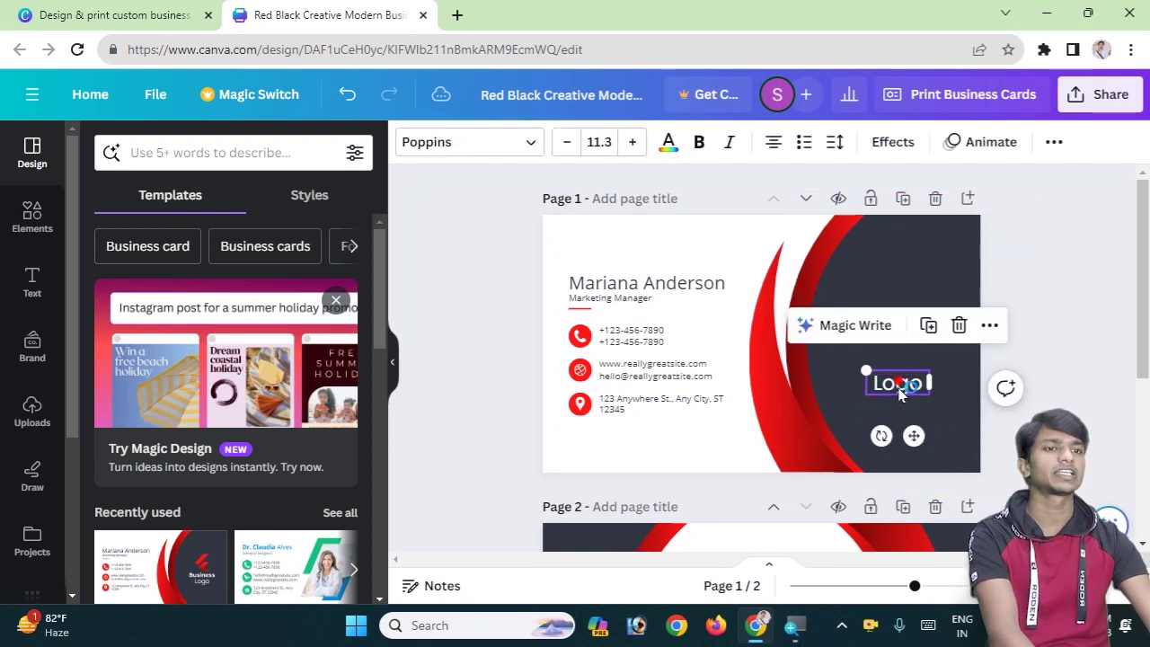
{"action": "left_click", "coordinate": [957, 326]}
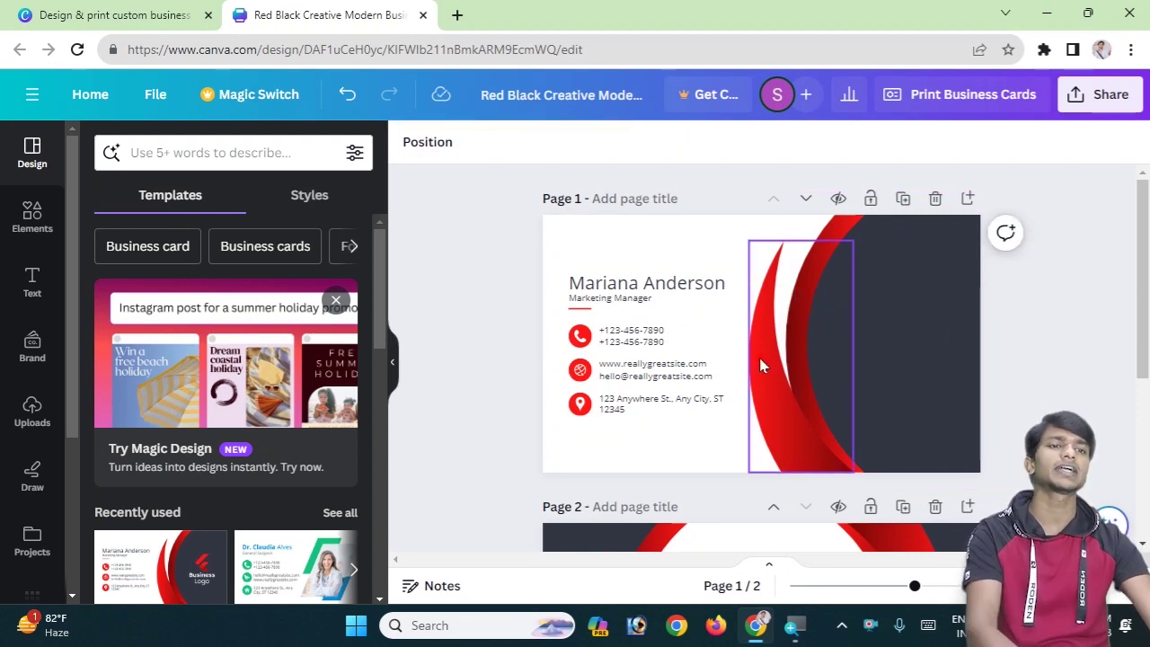
Change the name heading to COMPUTER WALLAH, enlarge its box slightly and make it bold.
{"action": "double_click", "coordinate": [618, 288]}
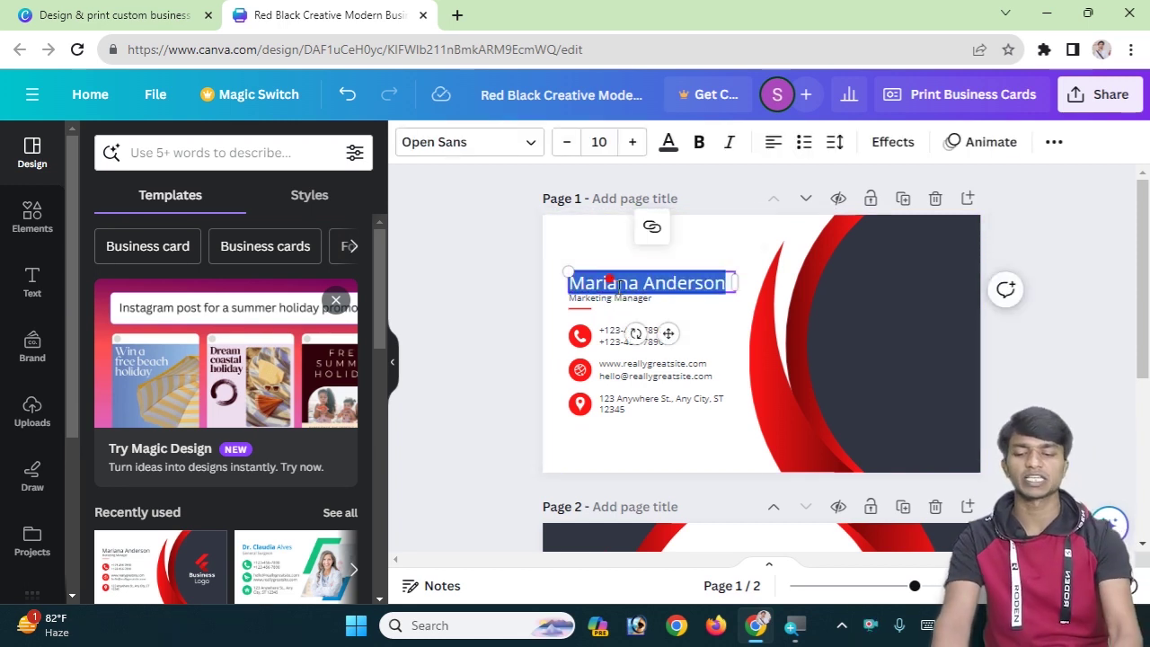
{"action": "type", "text": "C"}
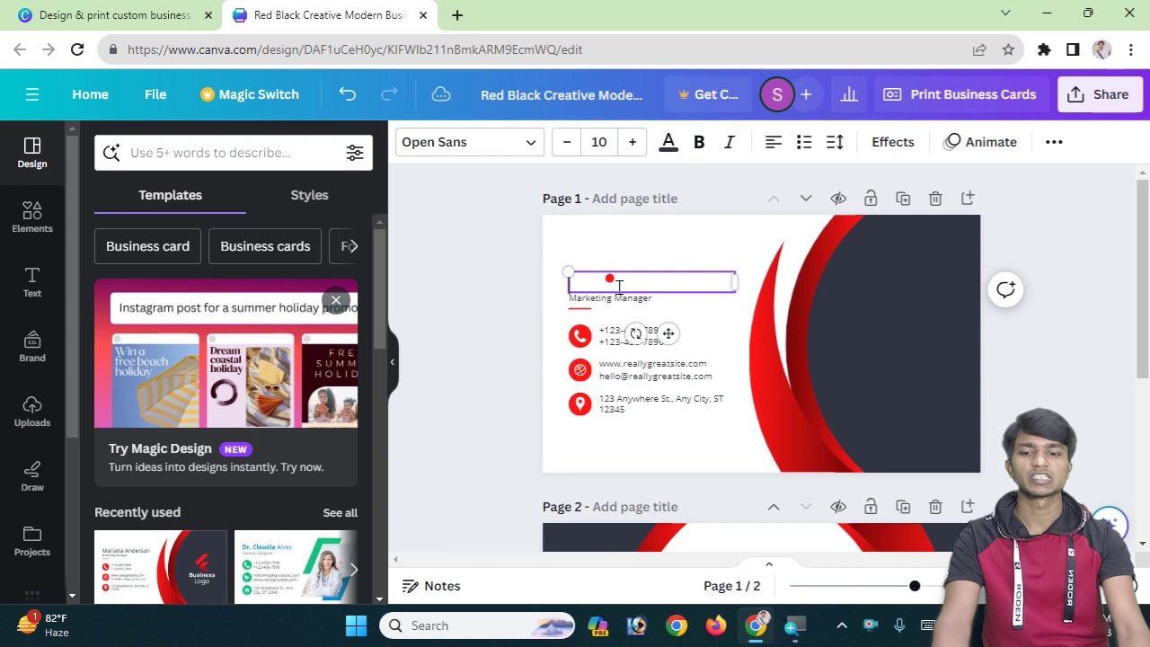
{"action": "type", "text": "OMPUTER WALLA"}
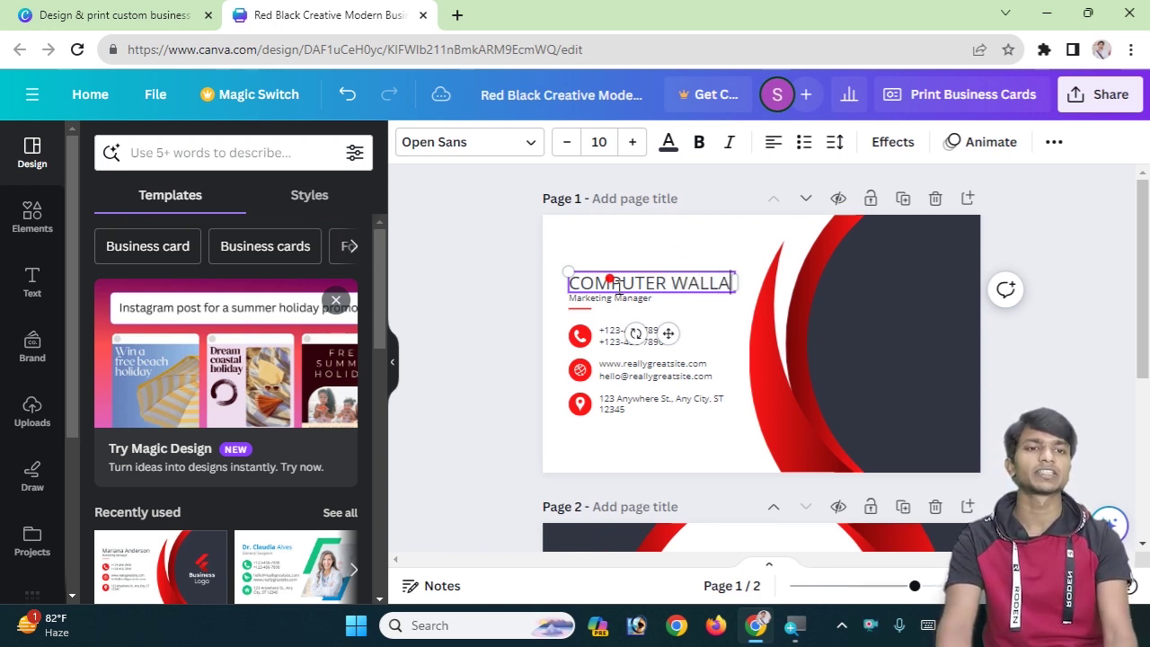
{"action": "type", "text": "H"}
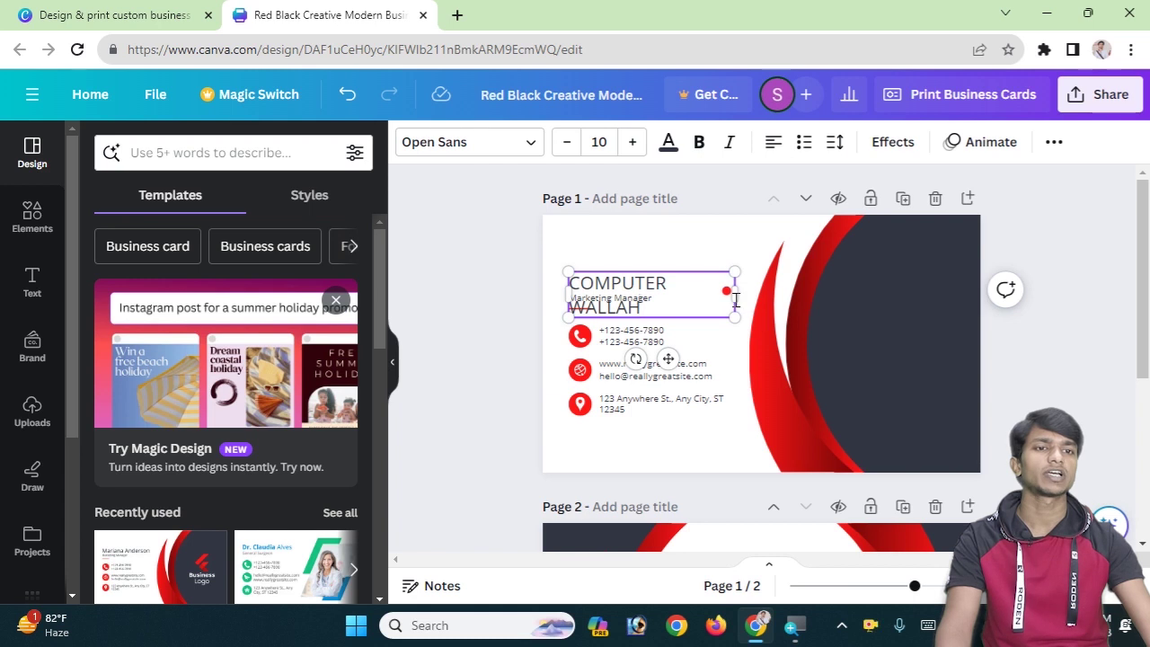
{"action": "mouse_move", "coordinate": [735, 316]}
{"action": "left_mouse_down"}
{"action": "mouse_move", "coordinate": [776, 308]}
{"action": "mouse_move", "coordinate": [783, 327]}
{"action": "mouse_move", "coordinate": [738, 317]}
{"action": "mouse_move", "coordinate": [784, 297]}
{"action": "mouse_move", "coordinate": [525, 263]}
{"action": "left_mouse_up"}
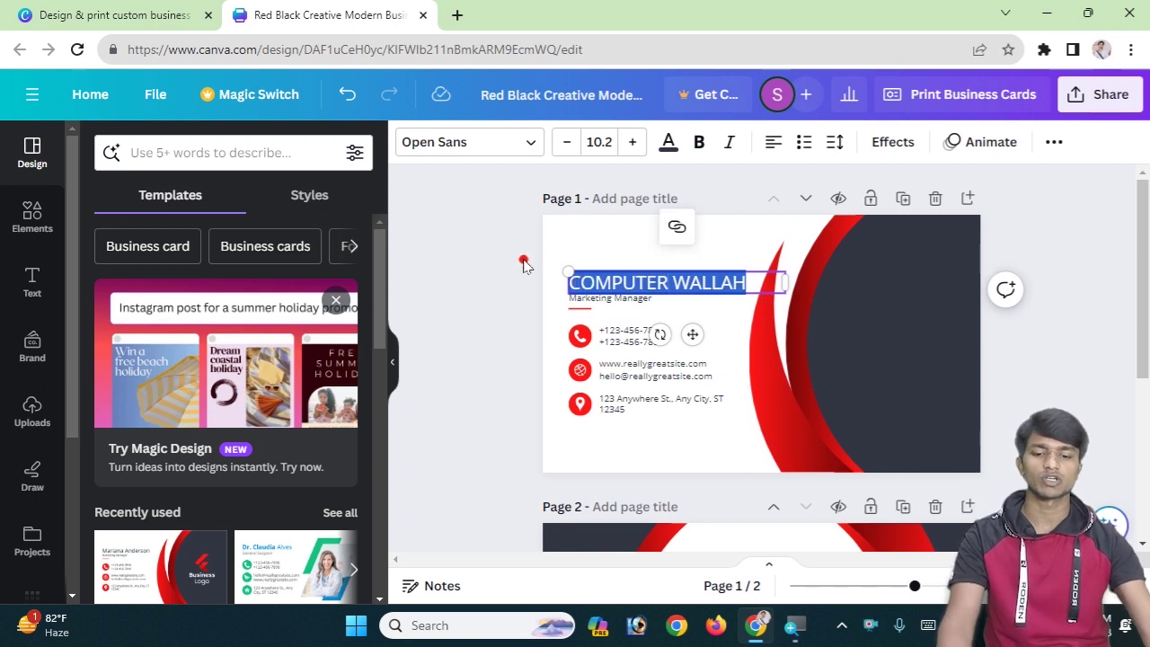
{"action": "key", "text": "ctrl+b"}
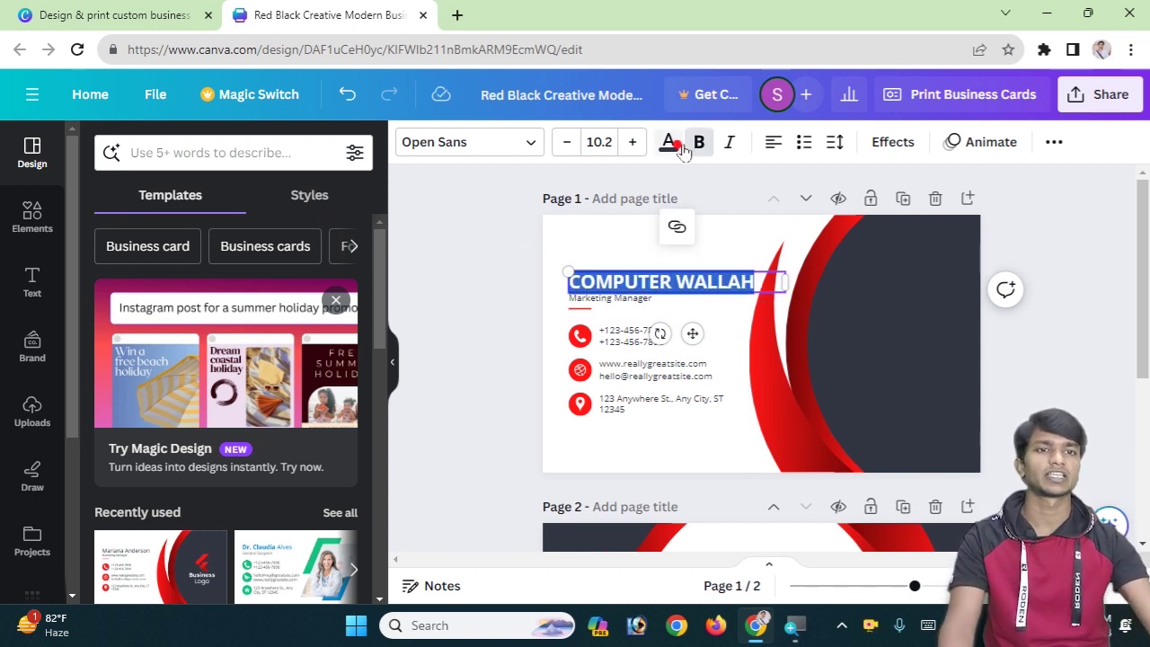
{"action": "left_click", "coordinate": [745, 282]}
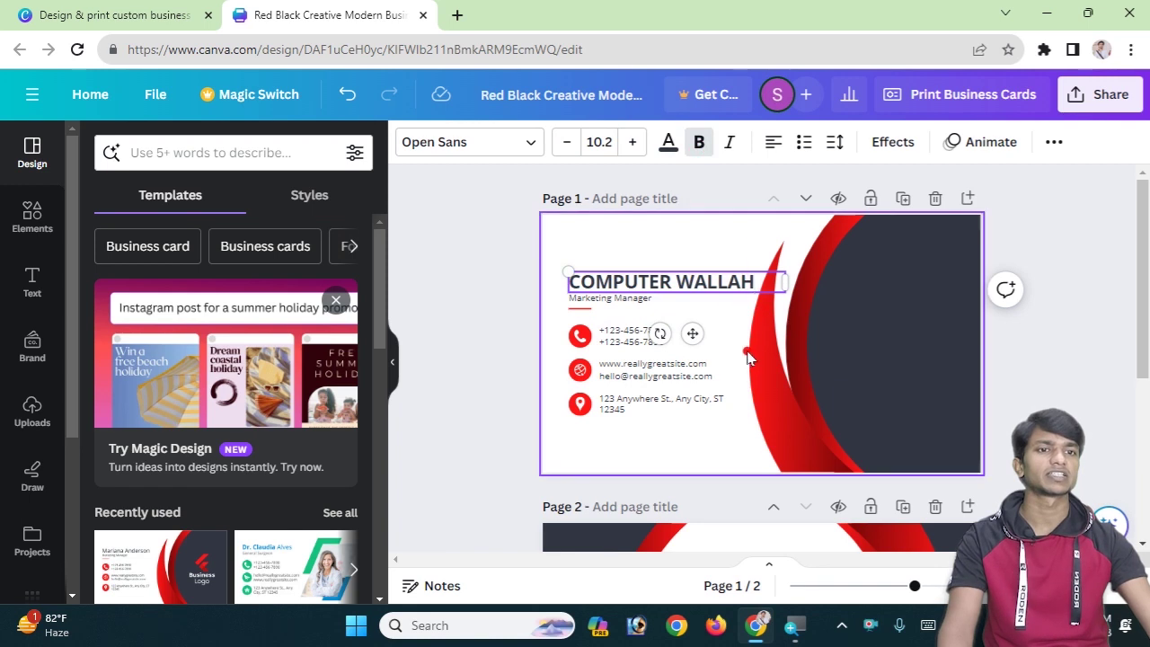
{"action": "left_click", "coordinate": [549, 323]}
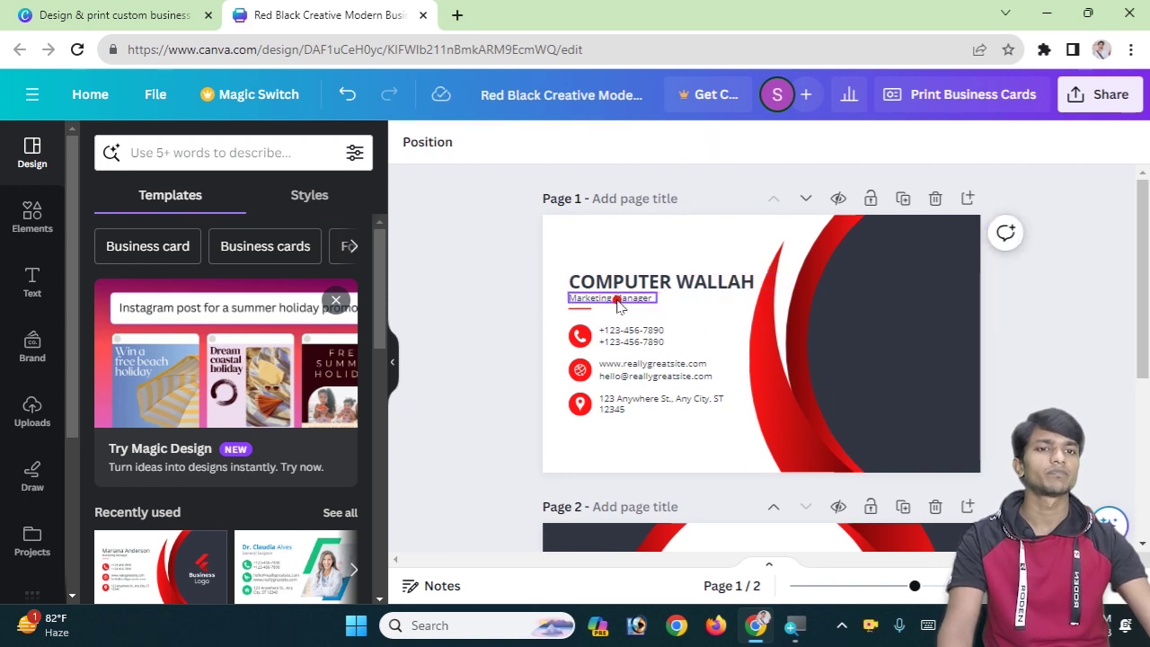
Replace the Marketing Manager subtitle with 'Hardware & Software' and widen its text box.
{"action": "left_click_drag", "start_coordinate": [624, 286], "coordinate": [612, 277]}
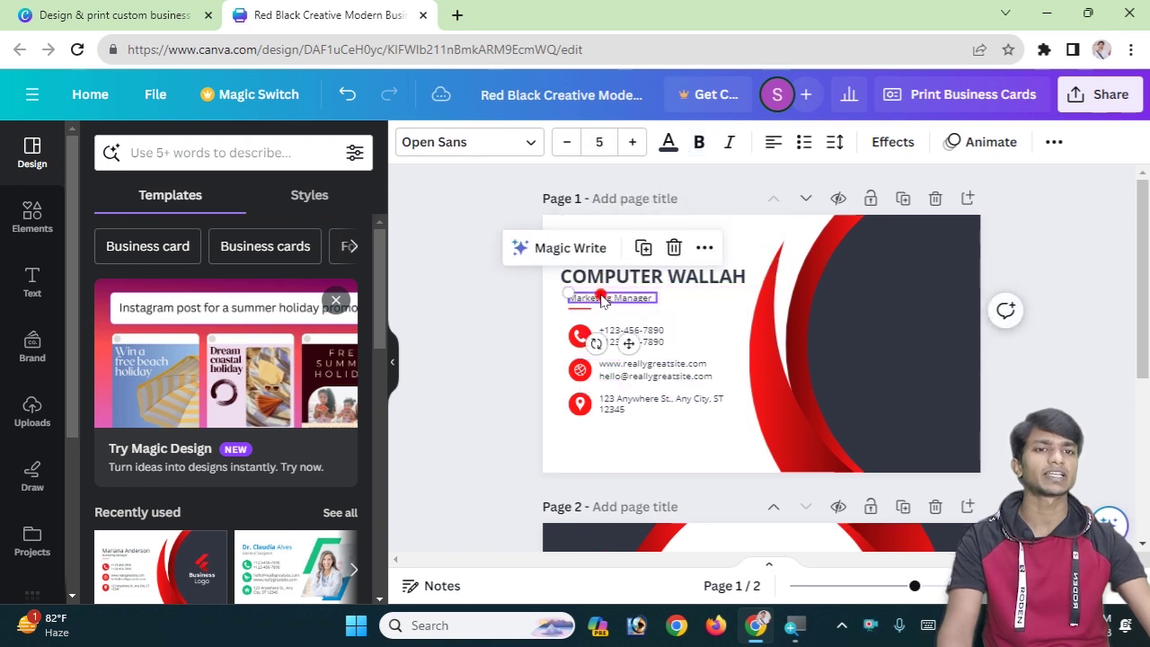
{"action": "double_click", "coordinate": [603, 298]}
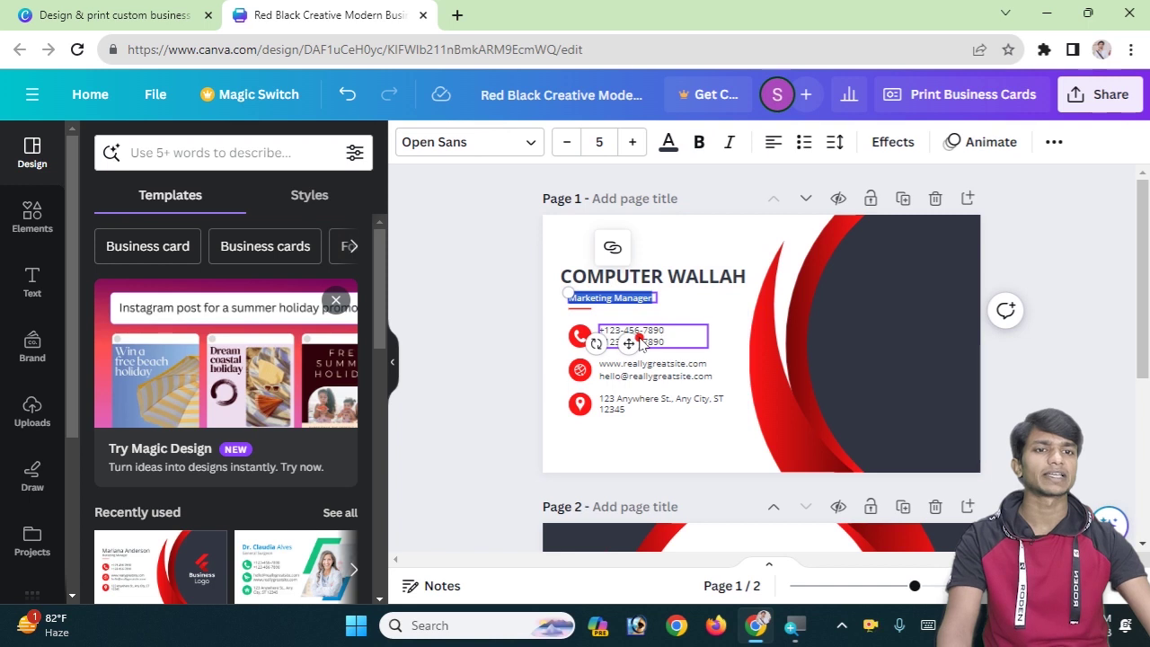
{"action": "key", "text": "BackSpace"}
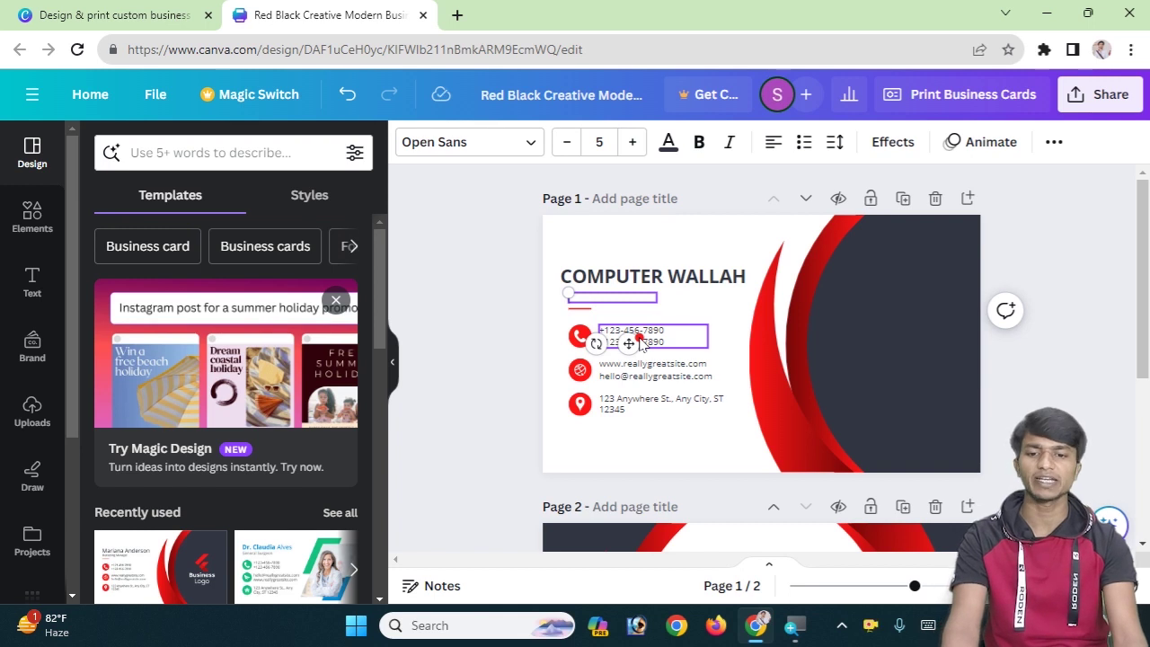
{"action": "type", "text": "Har"}
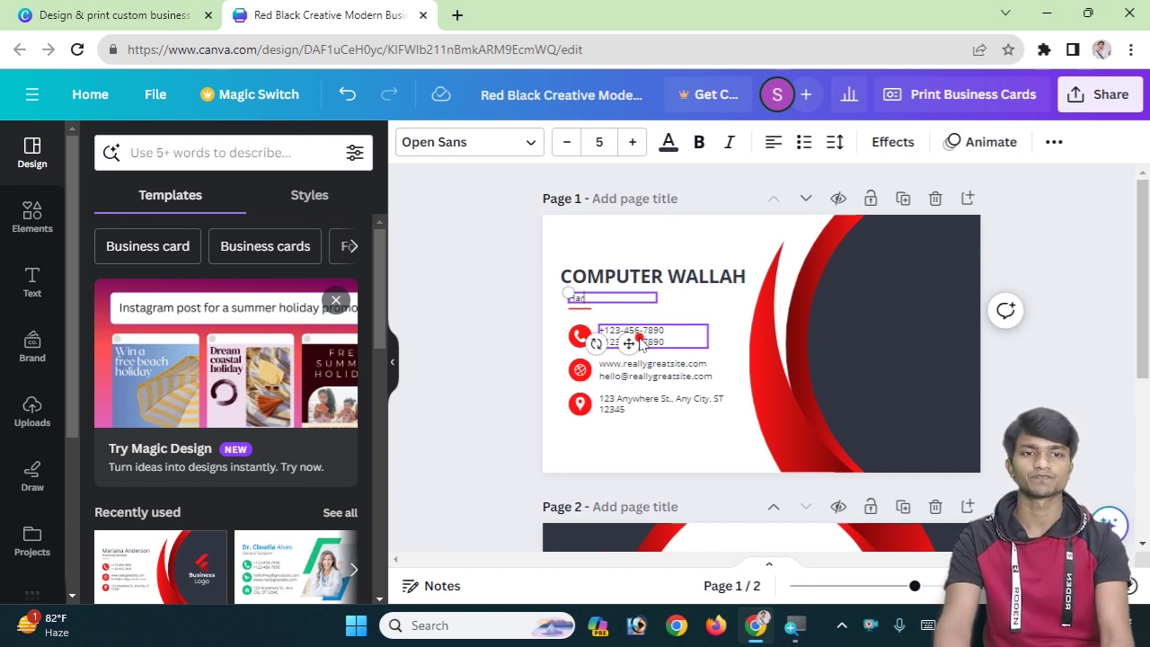
{"action": "type", "text": "dware & Software"}
{"action": "left_click_drag", "start_coordinate": [657, 297], "coordinate": [690, 303]}
{"action": "left_click_drag", "start_coordinate": [915, 586], "coordinate": [929, 586]}
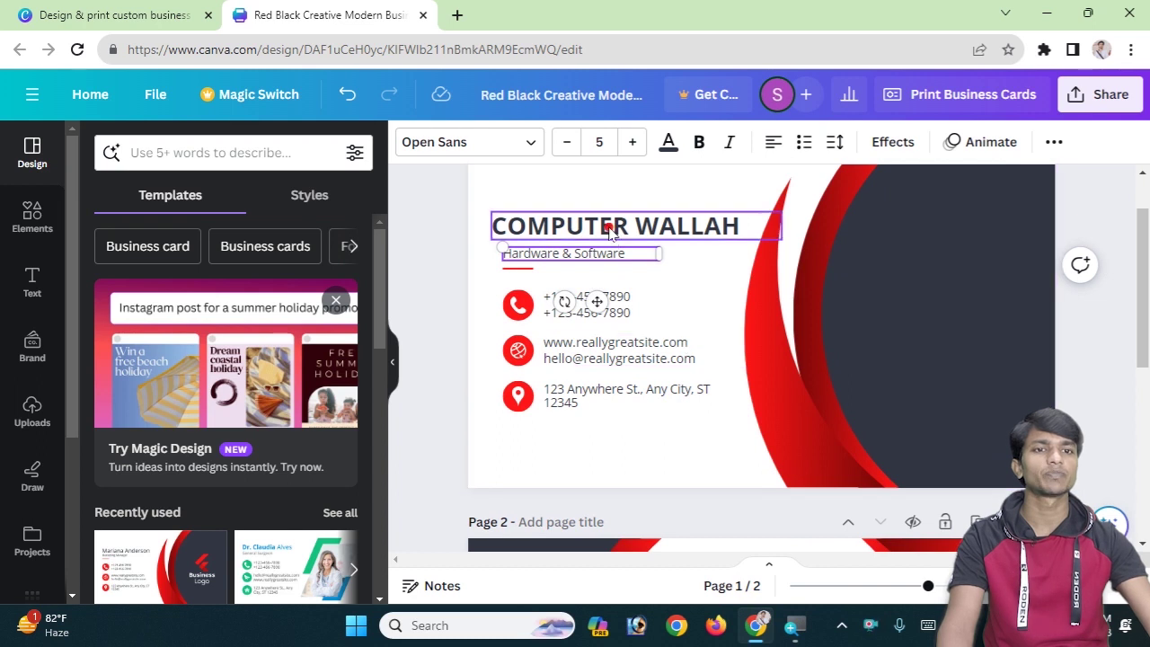
Realign the heading and subtitle, then shift all card elements slightly down.
{"action": "left_click", "coordinate": [609, 230]}
{"action": "left_click_drag", "start_coordinate": [609, 230], "coordinate": [612, 253]}
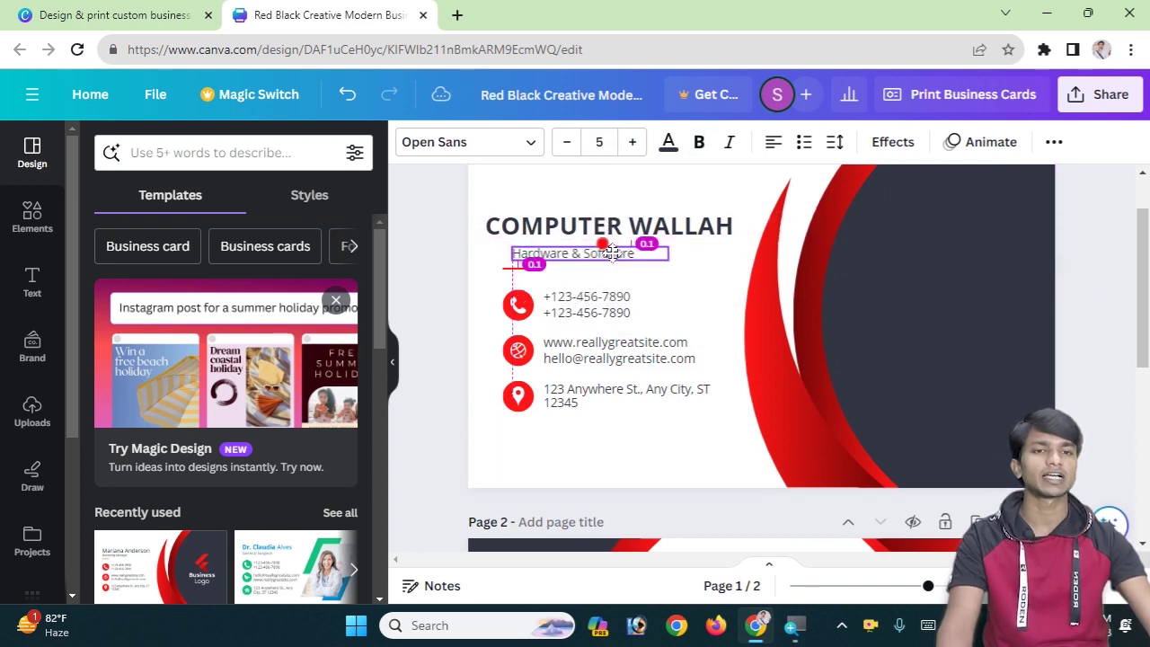
{"action": "left_click_drag", "start_coordinate": [612, 254], "coordinate": [619, 255]}
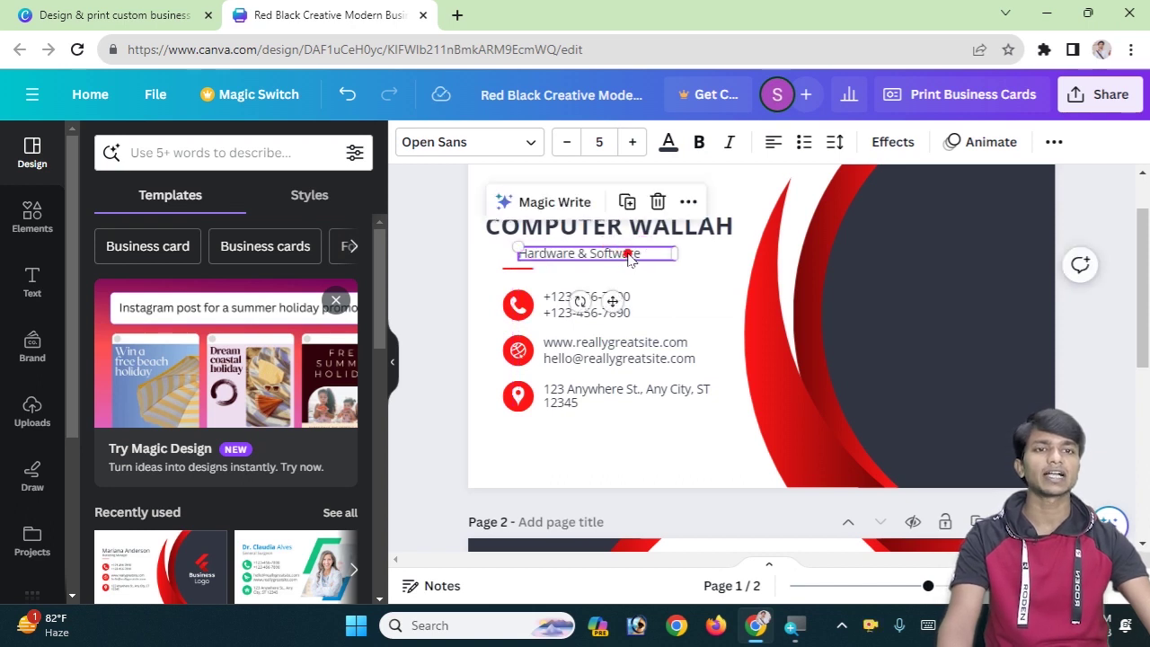
{"action": "key", "text": "ctrl+a"}
{"action": "left_click_drag", "start_coordinate": [622, 254], "coordinate": [622, 258]}
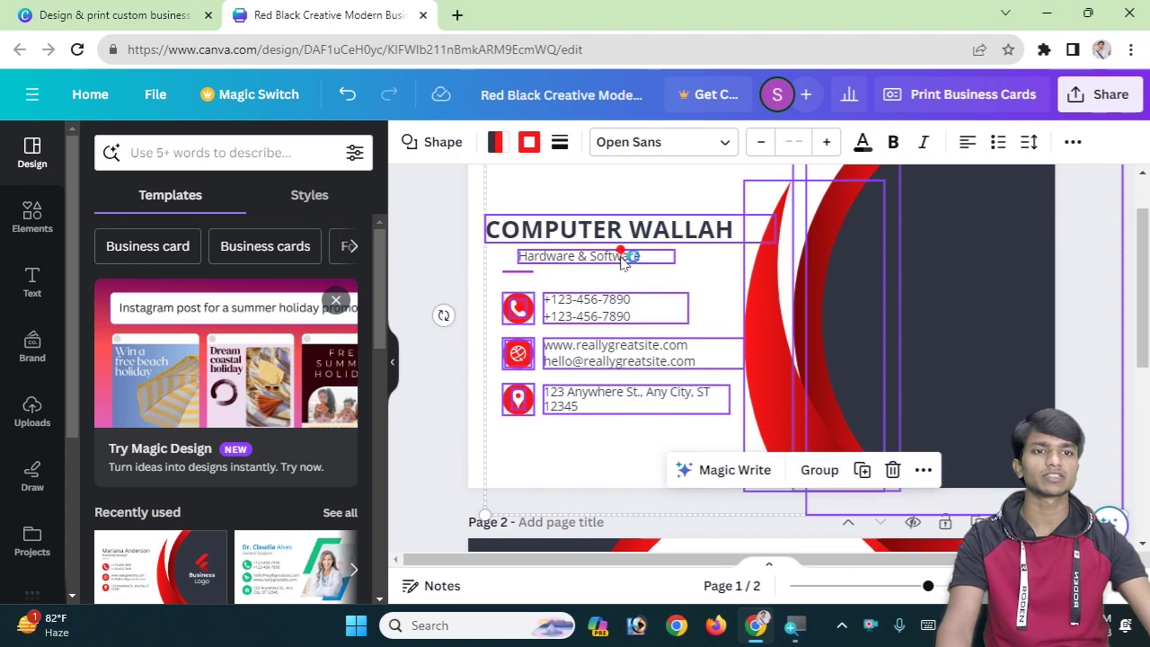
{"action": "left_click", "coordinate": [722, 273]}
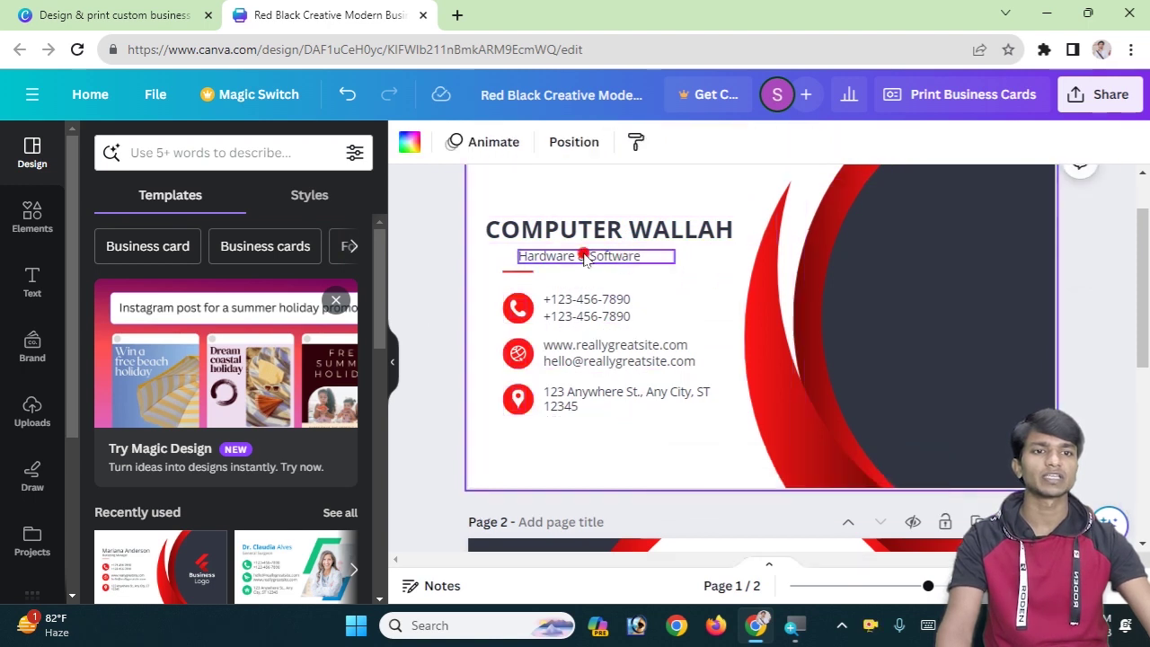
Enlarge the subtitle to font size 7 and widen it to fit one line.
{"action": "left_click", "coordinate": [584, 257]}
{"action": "left_click", "coordinate": [623, 143]}
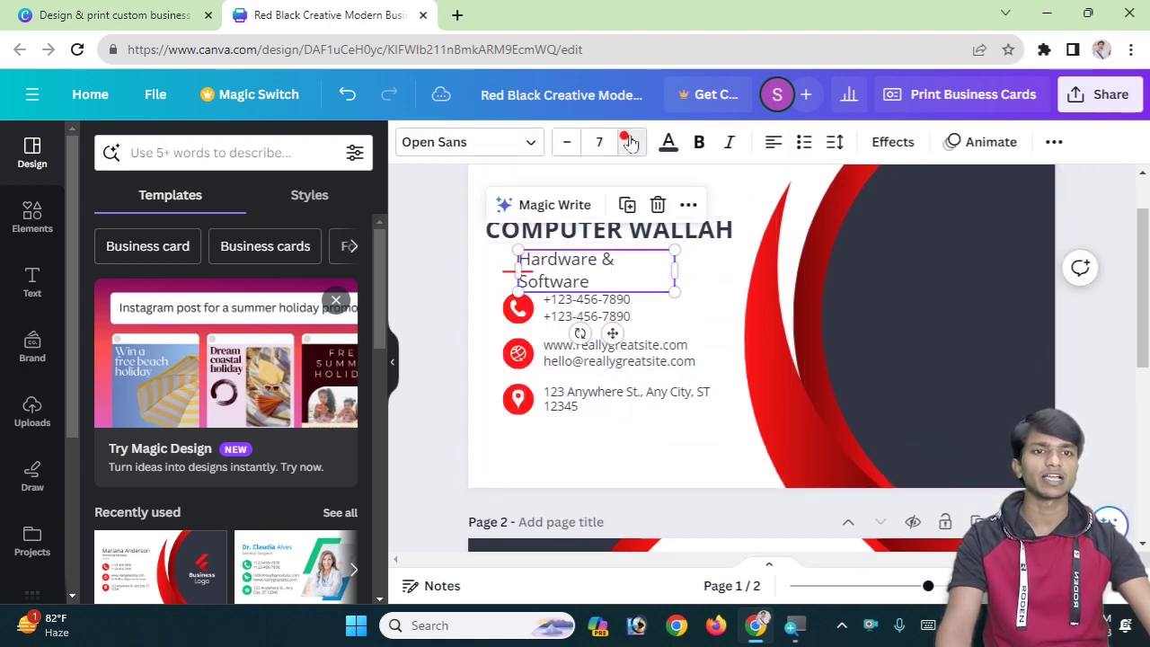
{"action": "left_click_drag", "start_coordinate": [675, 273], "coordinate": [715, 260]}
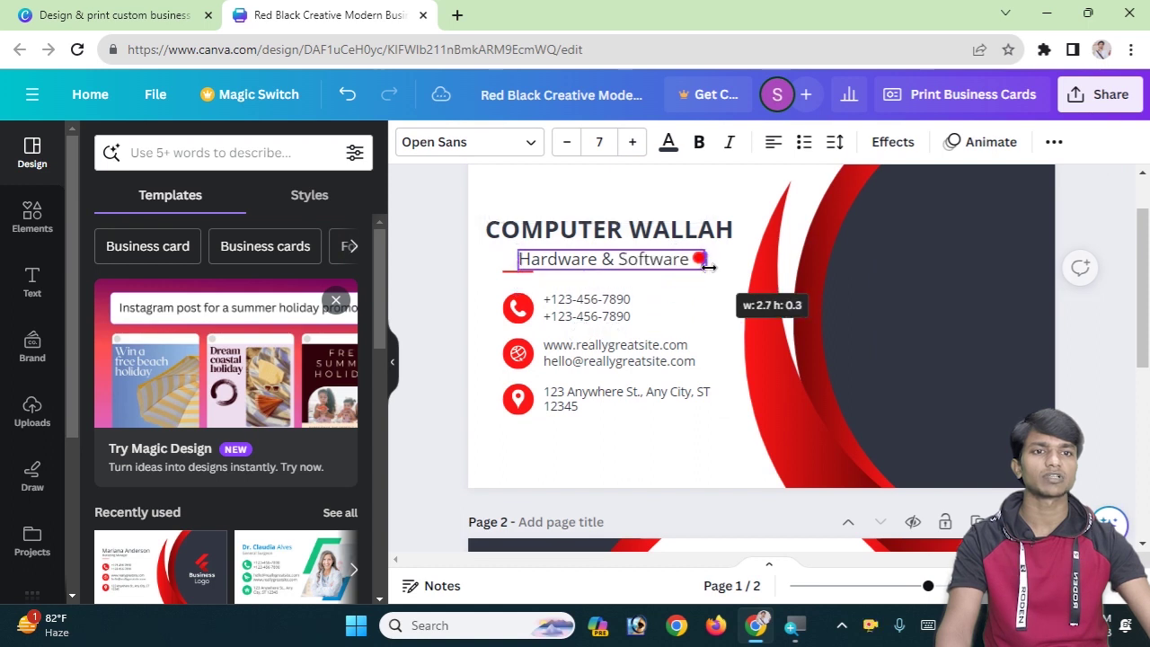
{"action": "left_click", "coordinate": [706, 303]}
{"action": "scroll", "coordinate": [553, 390], "scroll_direction": "up", "scroll_amount": 1}
{"action": "scroll", "coordinate": [554, 390], "scroll_direction": "down", "scroll_amount": 5}
{"action": "scroll", "coordinate": [557, 390], "scroll_direction": "up", "scroll_amount": 5}
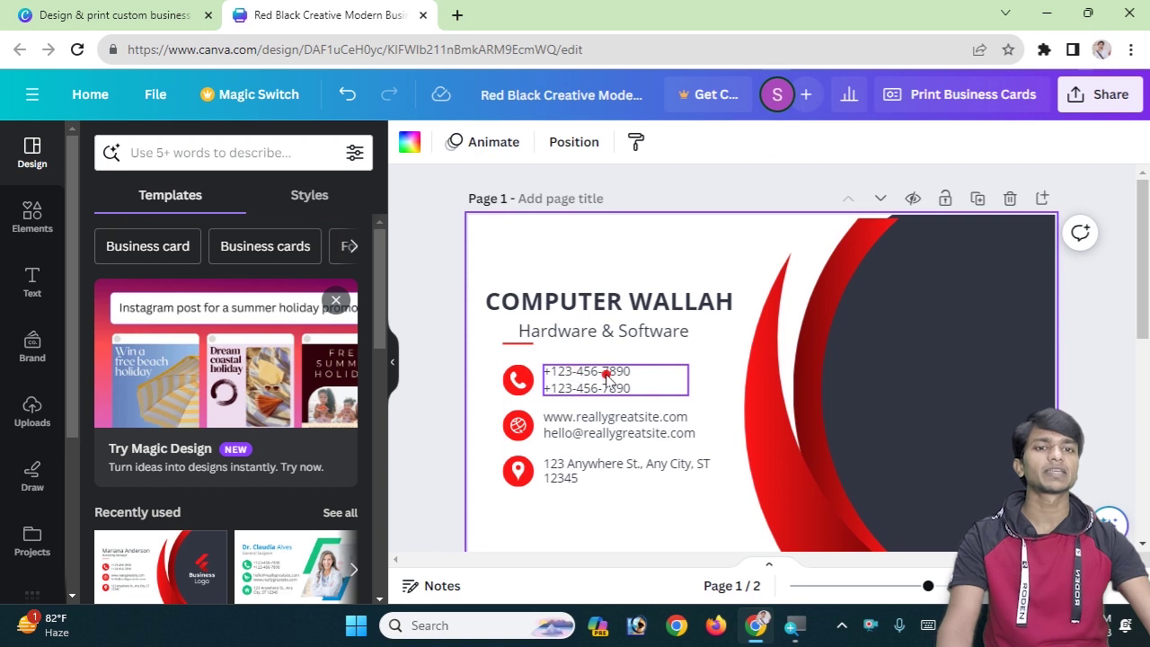
Replace the placeholder phone number with the business's two phone numbers on separate lines.
{"action": "left_click", "coordinate": [555, 374]}
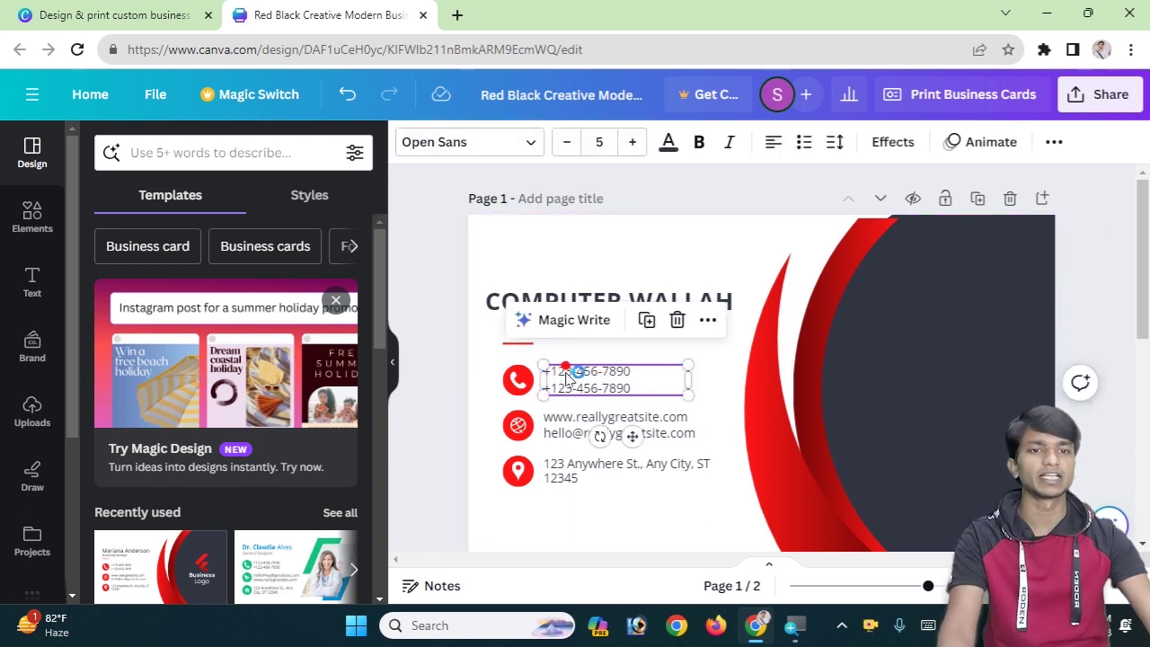
{"action": "double_click", "coordinate": [566, 376]}
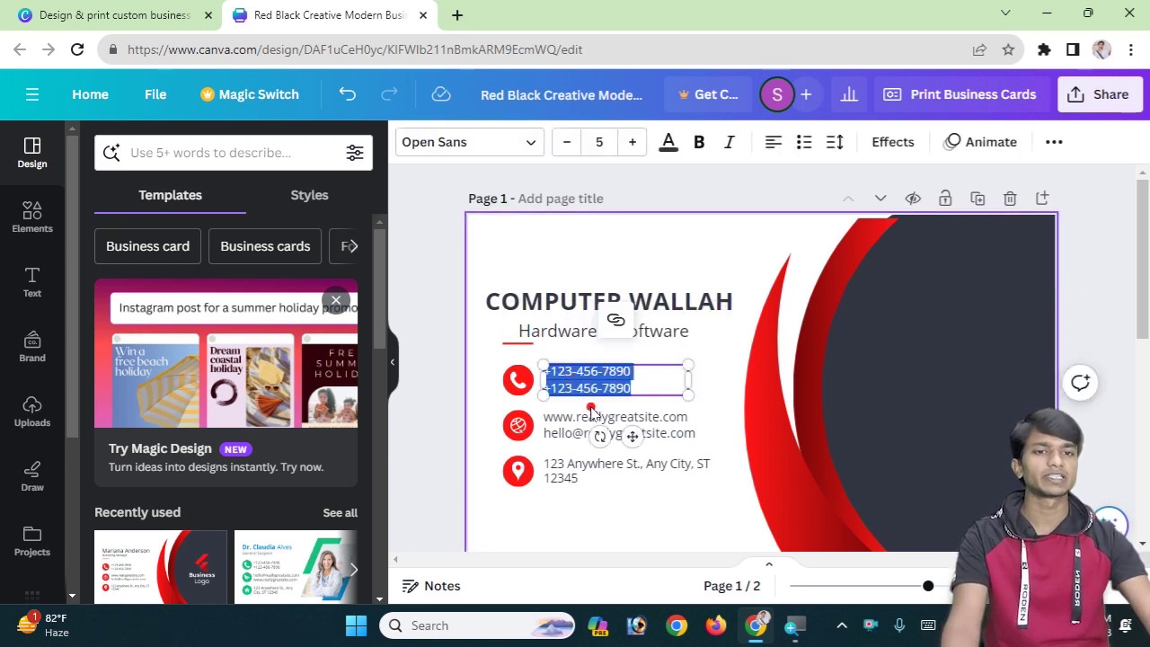
{"action": "key", "text": "BackSpace"}
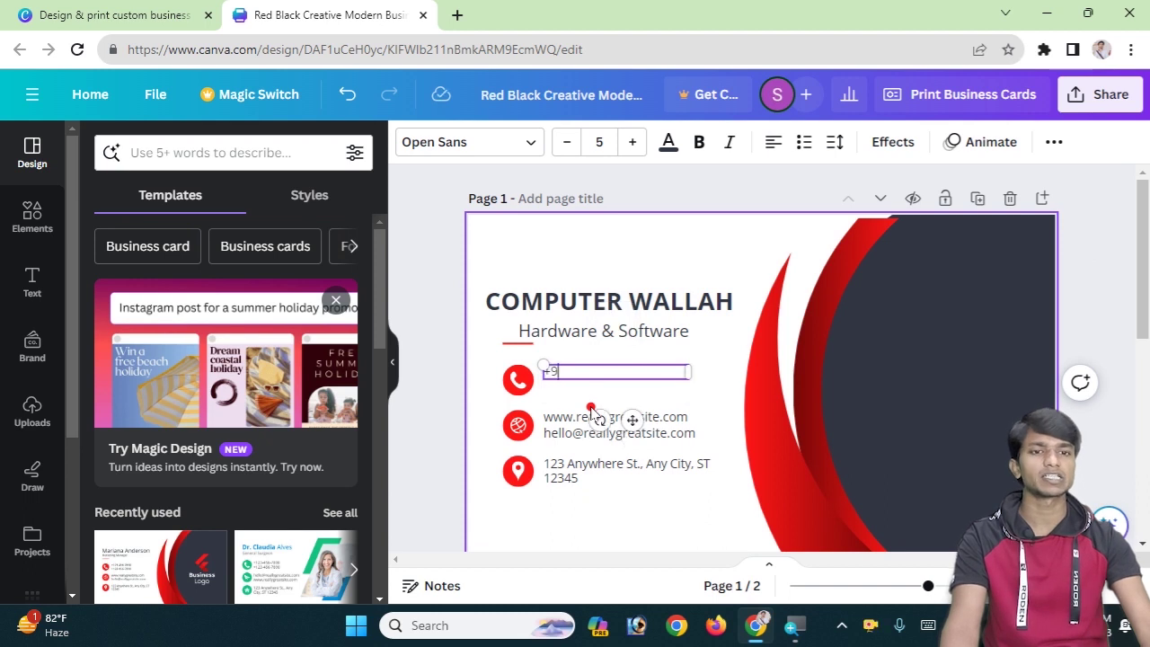
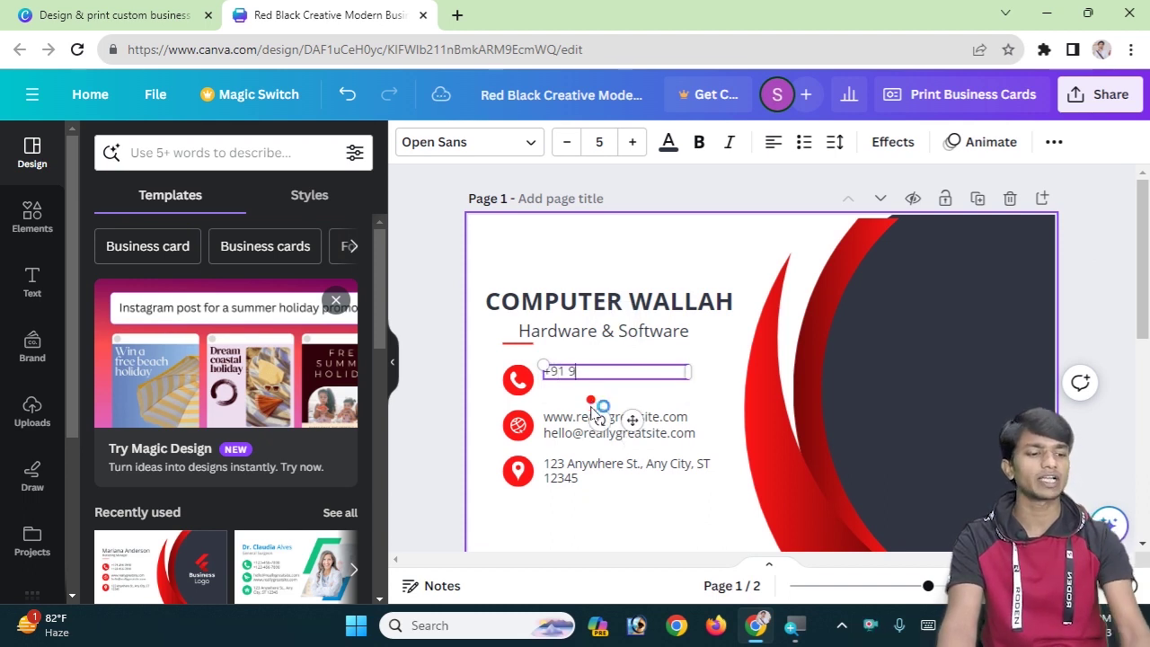
{"action": "key", "text": "BackSpace"}
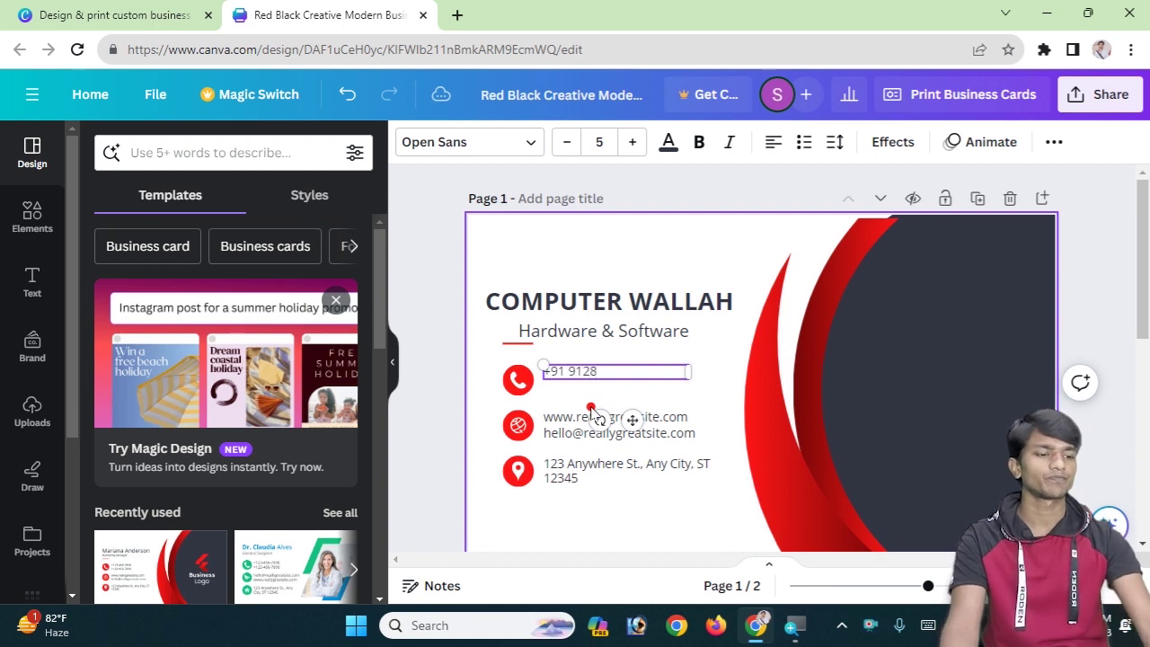
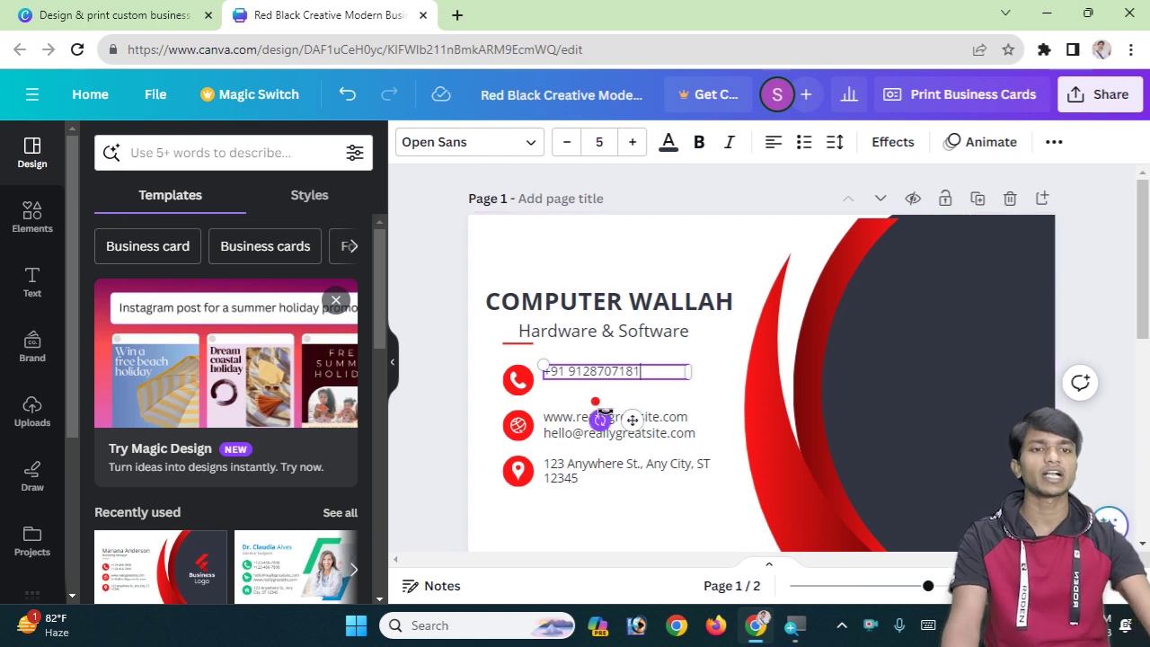
{"action": "key", "text": "Return"}
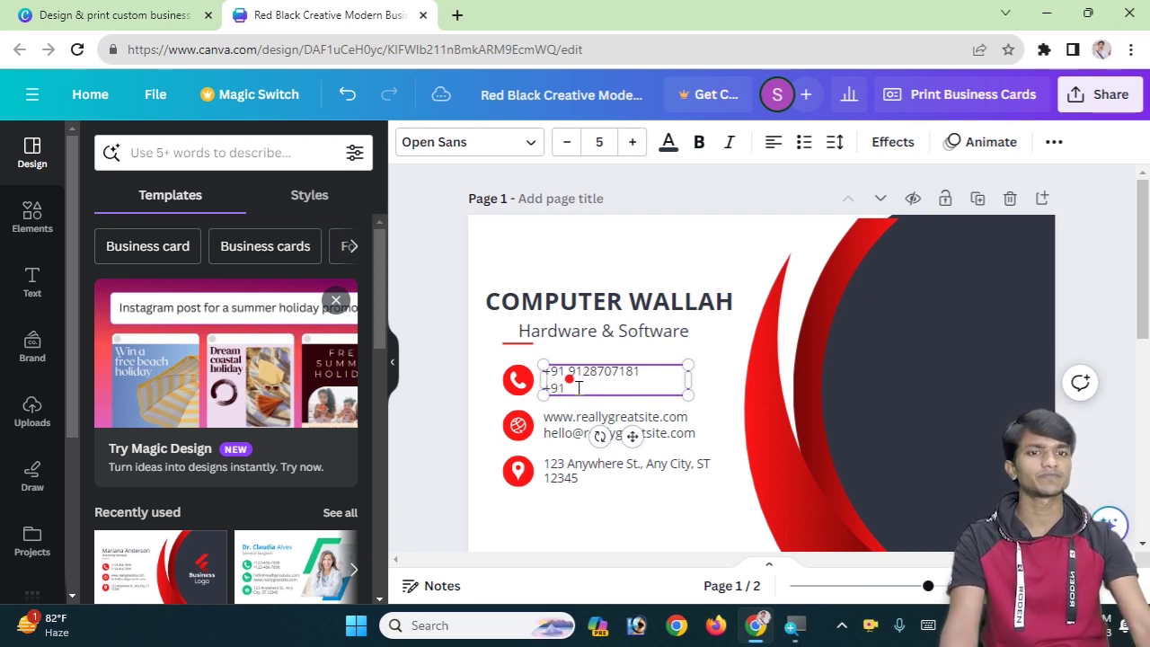
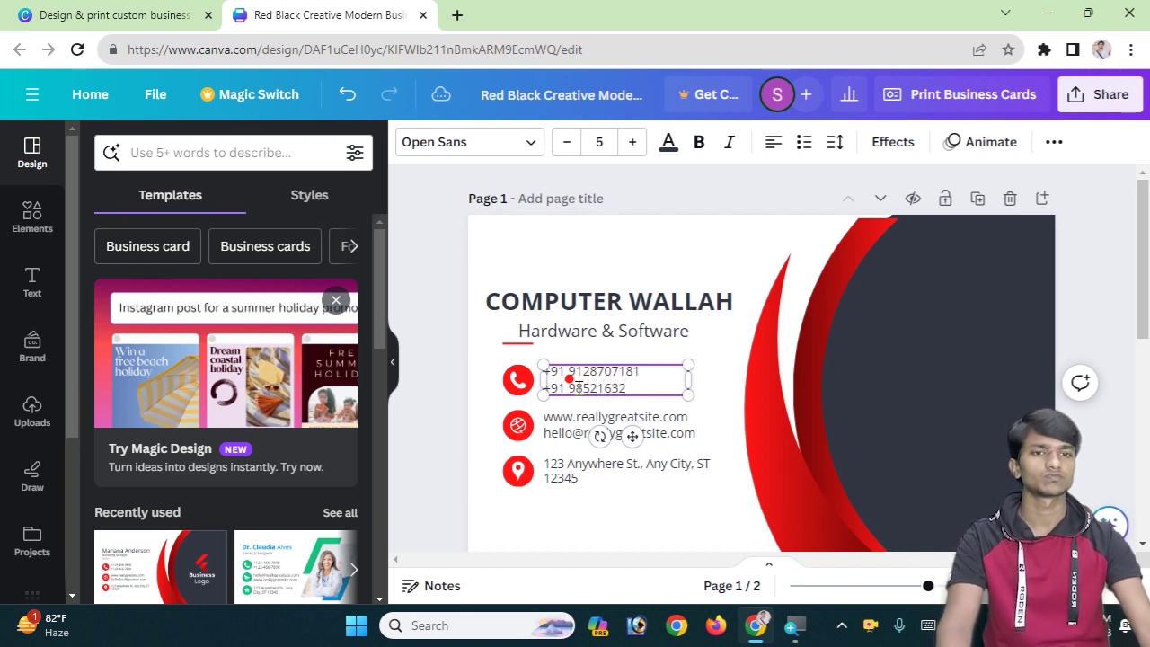
{"action": "left_click", "coordinate": [697, 348]}
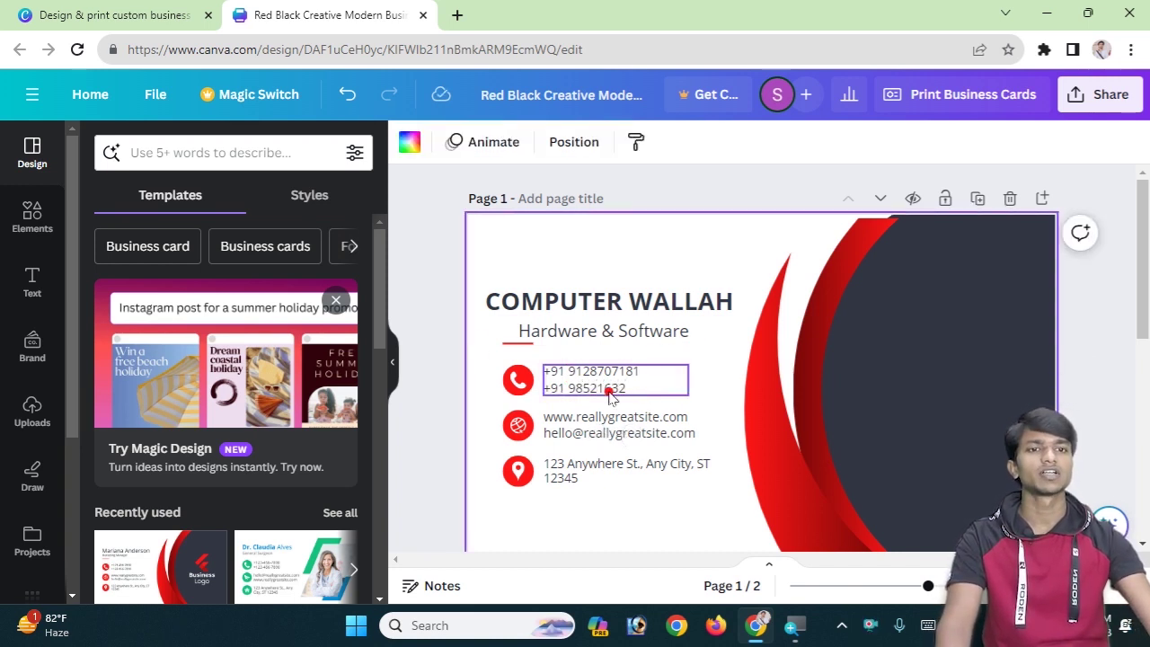
{"action": "scroll", "coordinate": [610, 398], "scroll_direction": "down", "scroll_amount": 2}
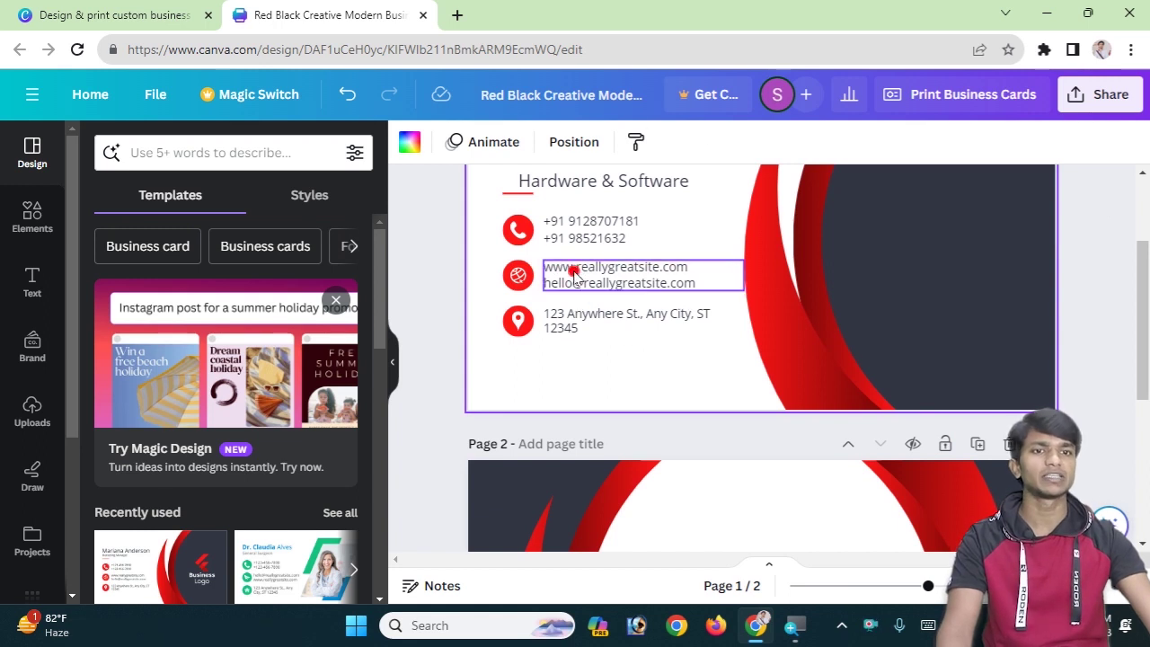
{"action": "double_click", "coordinate": [574, 273]}
{"action": "left_click", "coordinate": [575, 270]}
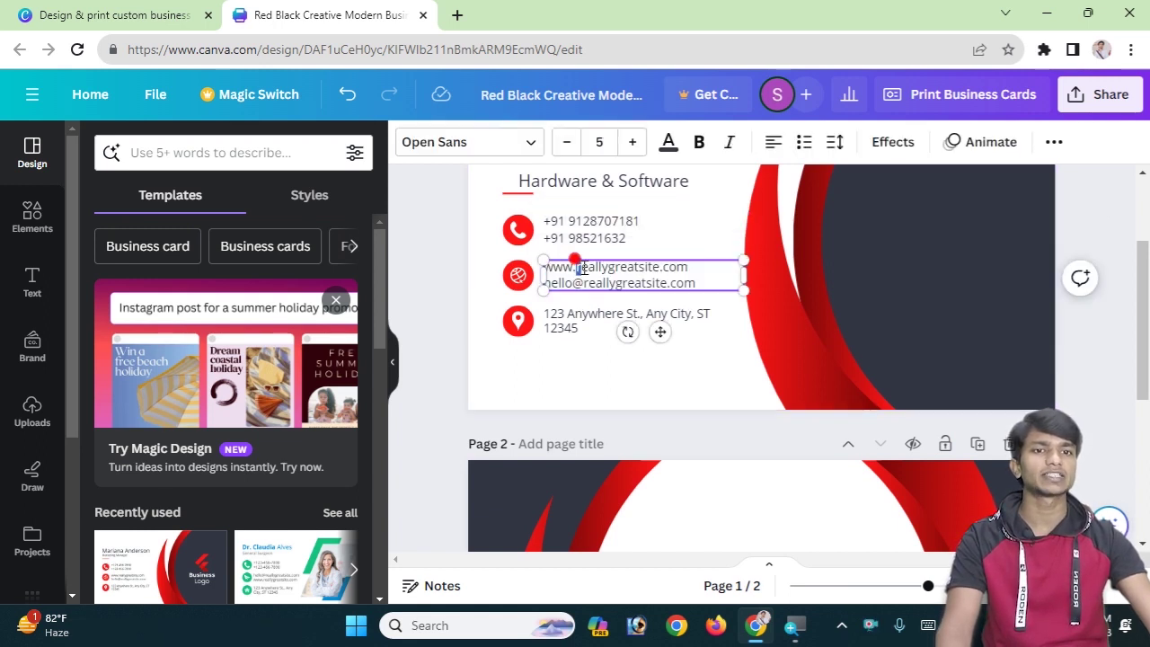
{"action": "left_click_drag", "start_coordinate": [583, 268], "coordinate": [665, 267]}
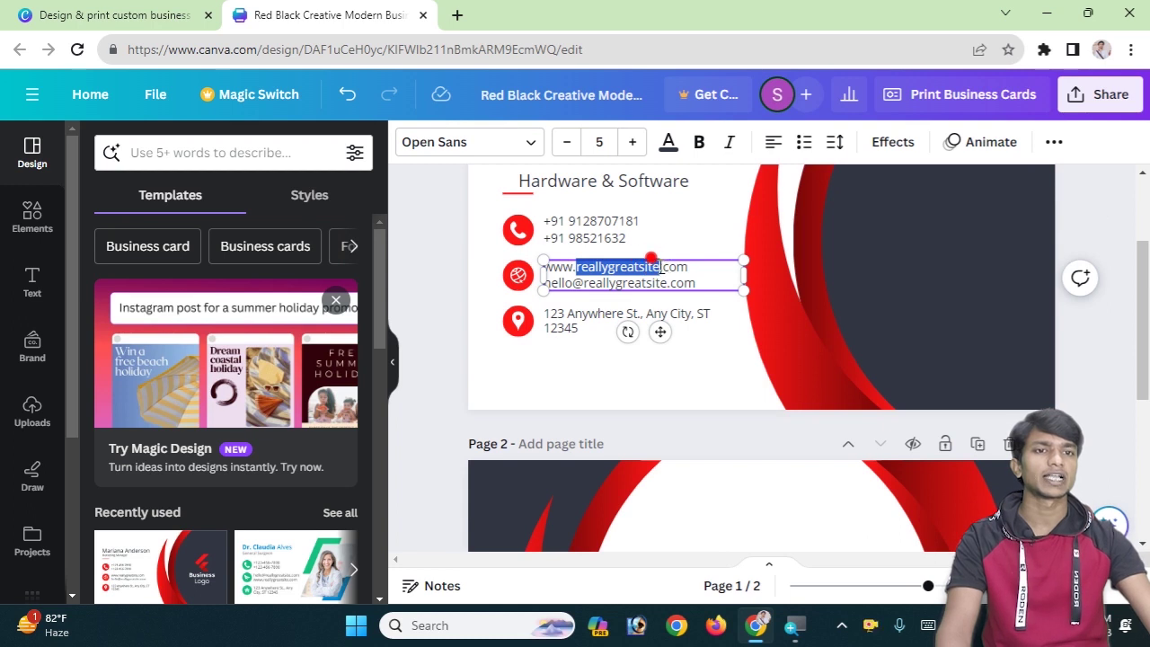
{"action": "type", "text": "comput"}
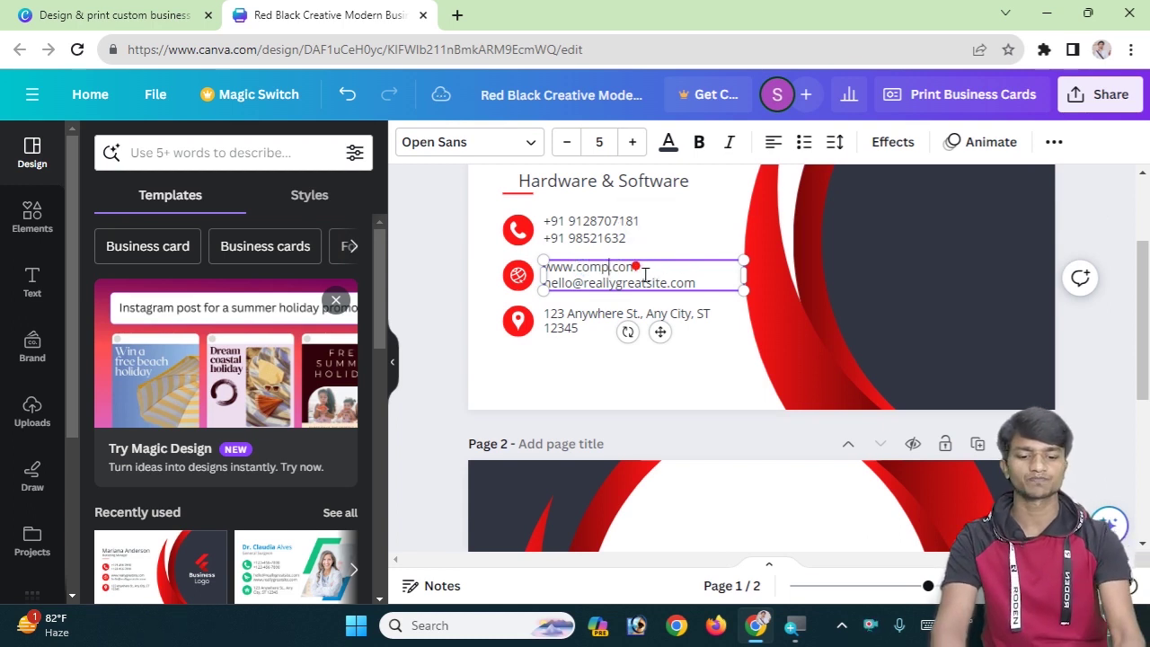
{"action": "type", "text": "erwallah"}
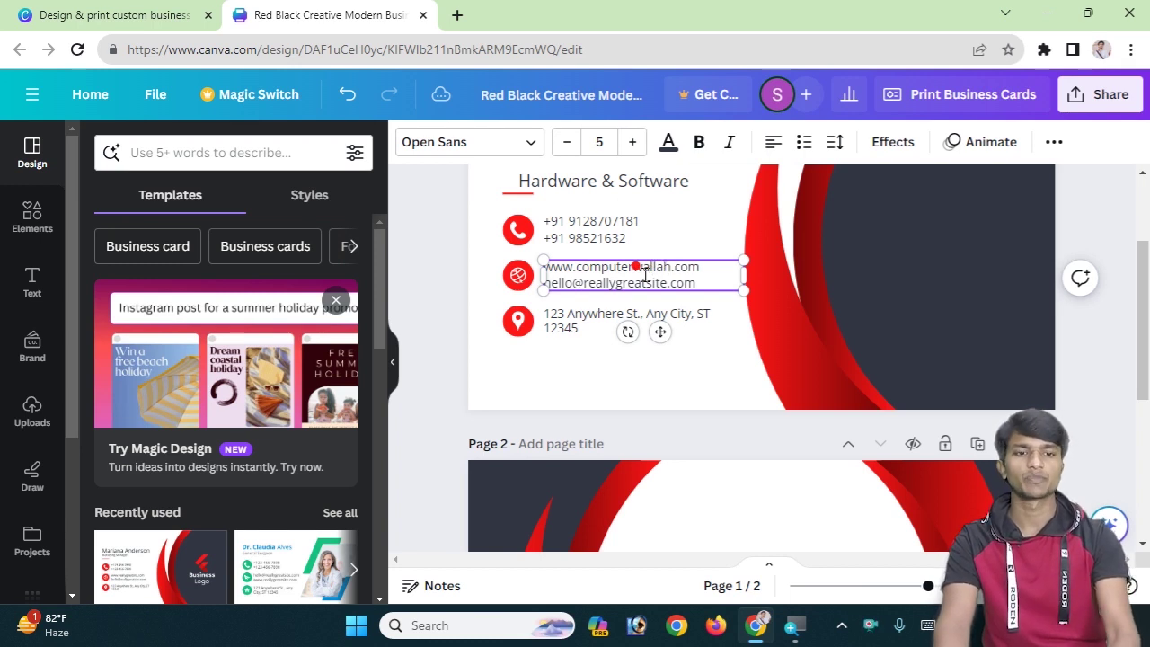
Replace the sample e-mail with the business's own e-mail address.
{"action": "left_click_drag", "start_coordinate": [697, 283], "coordinate": [545, 284]}
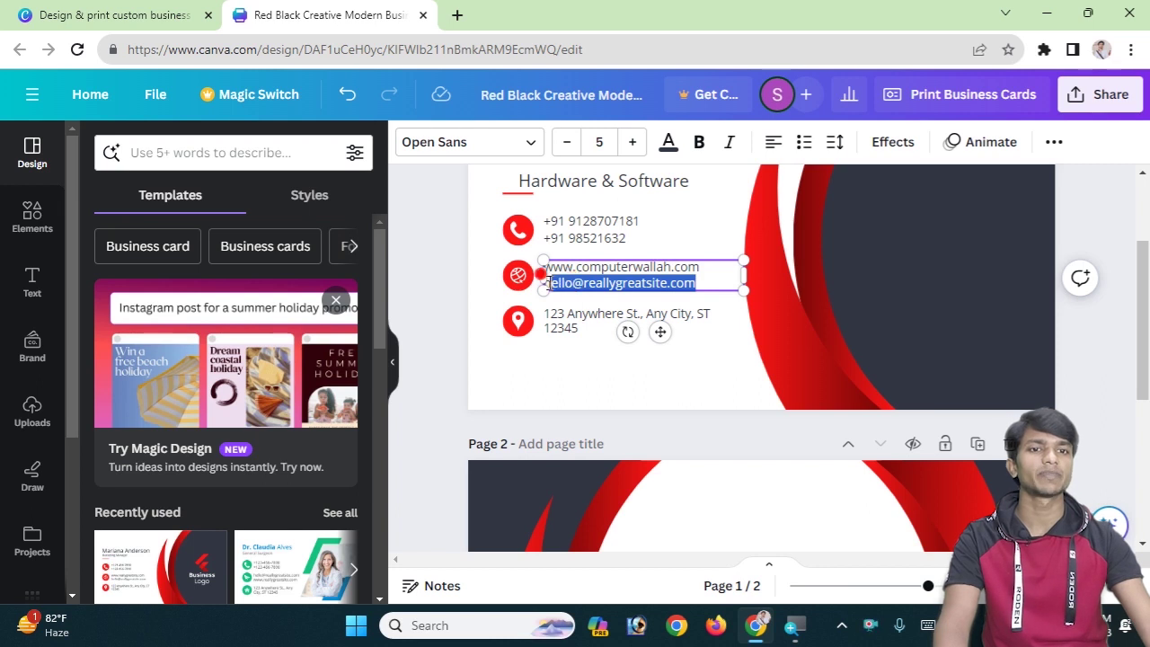
{"action": "key", "text": "BackSpace"}
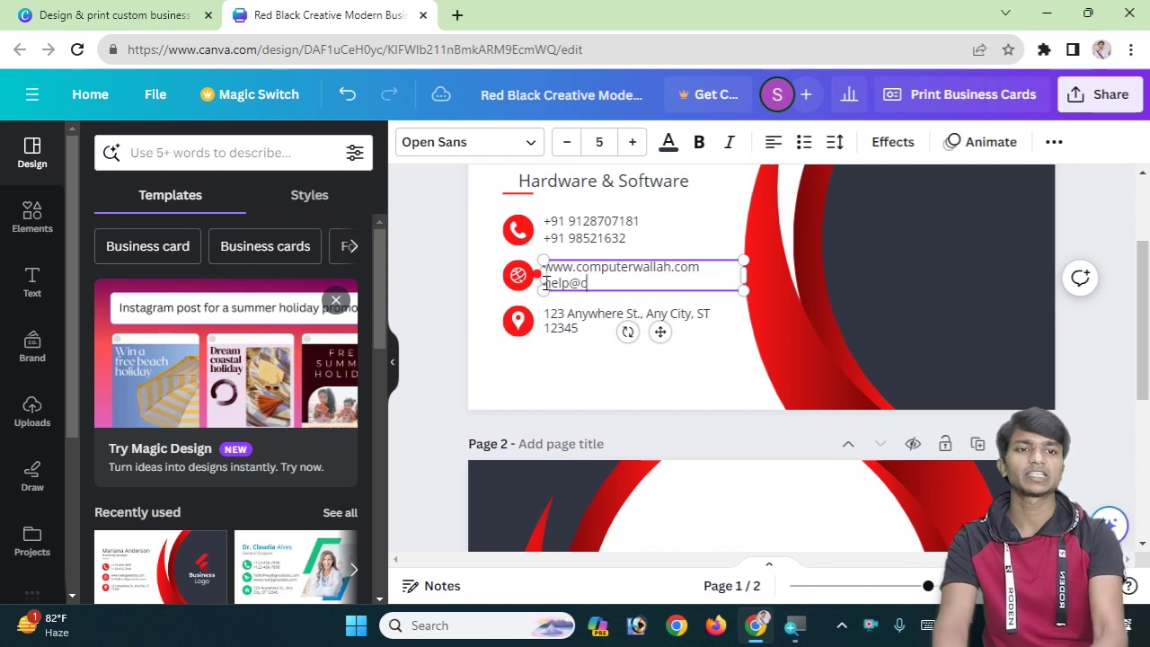
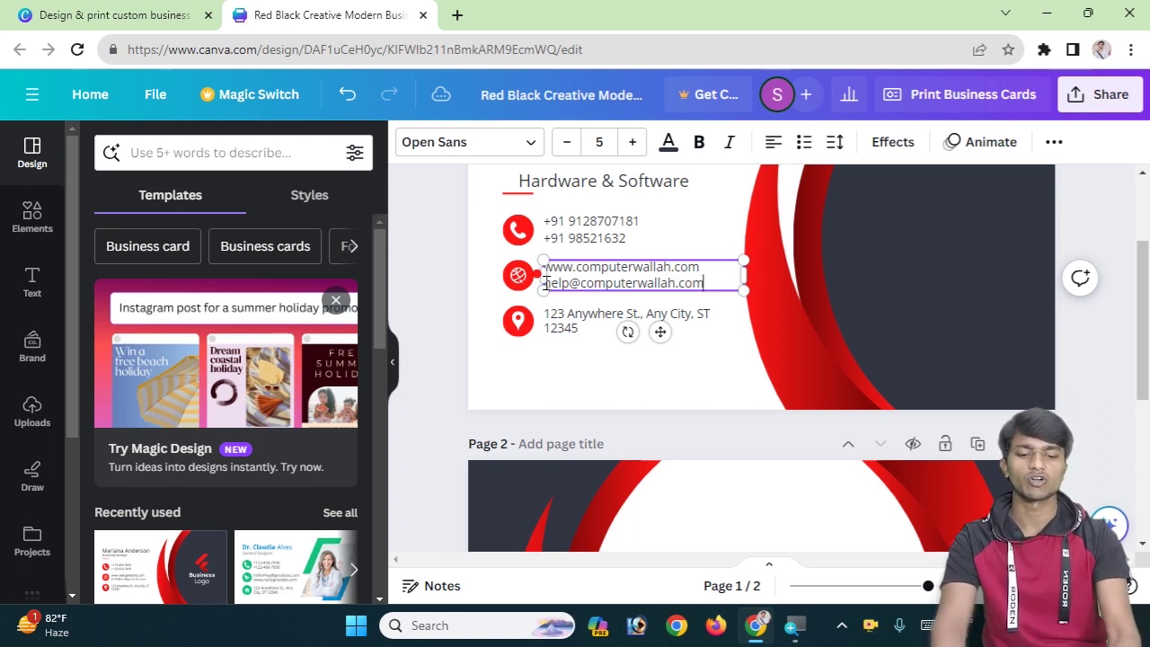
{"action": "left_click", "coordinate": [586, 320]}
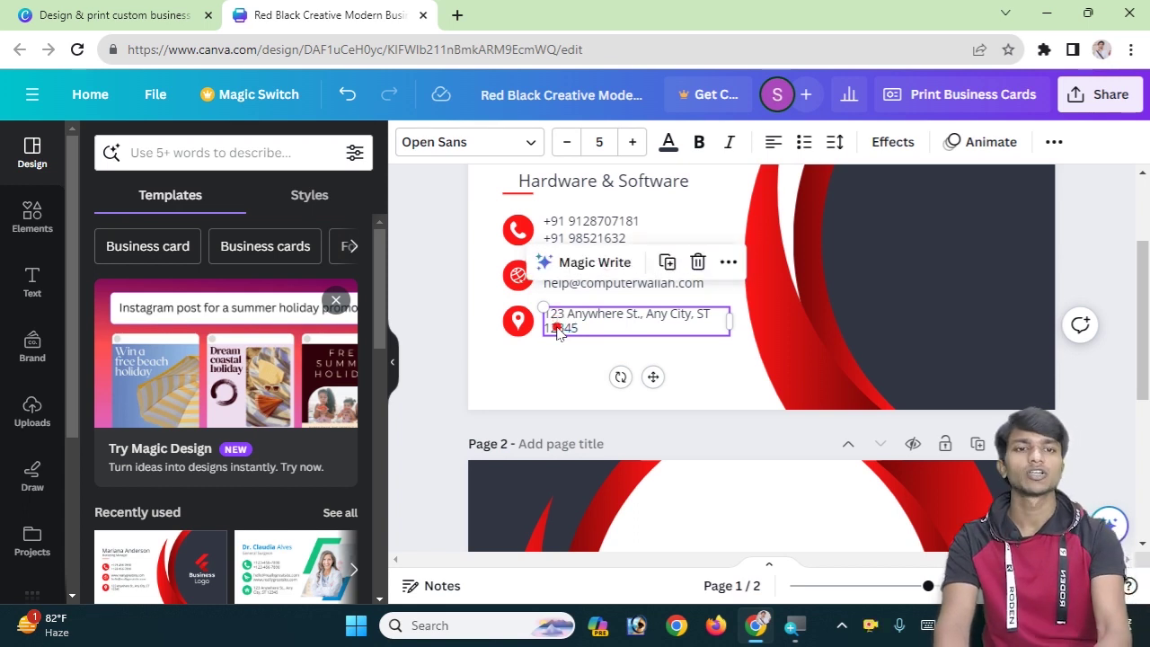
Replace the placeholder street address with the business's own address across two lines.
{"action": "left_click", "coordinate": [586, 320]}
{"action": "mouse_move", "coordinate": [587, 325]}
{"action": "left_mouse_down"}
{"action": "mouse_move", "coordinate": [519, 306]}
{"action": "mouse_move", "coordinate": [474, 257]}
{"action": "left_mouse_up"}
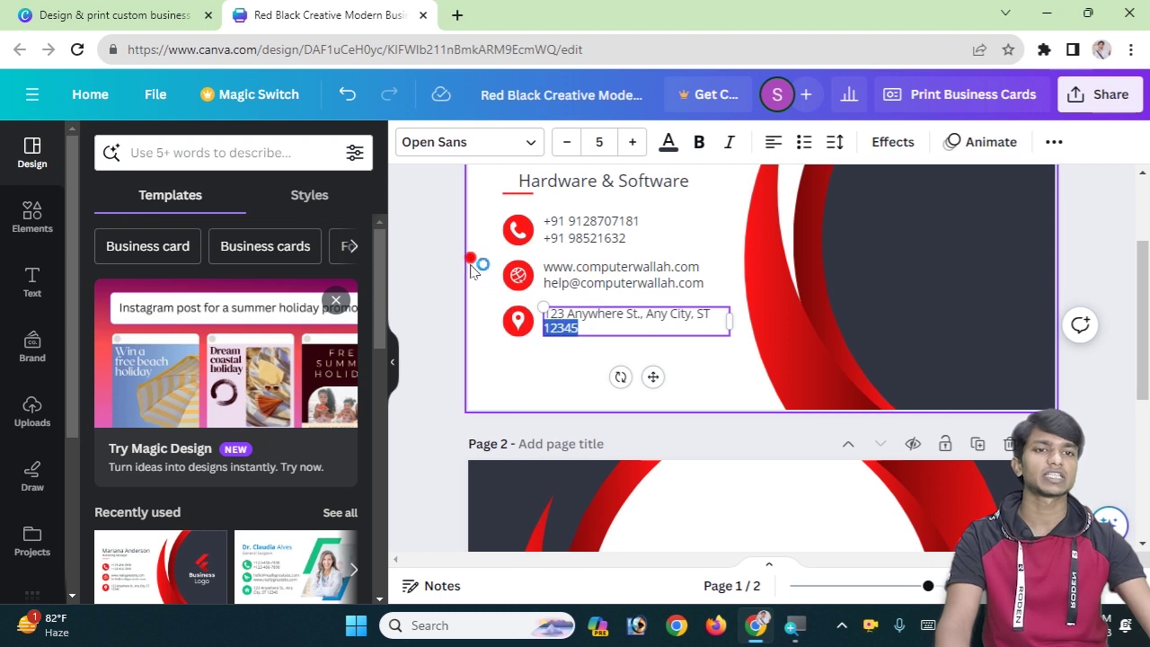
{"action": "left_click_drag", "start_coordinate": [590, 316], "coordinate": [519, 281]}
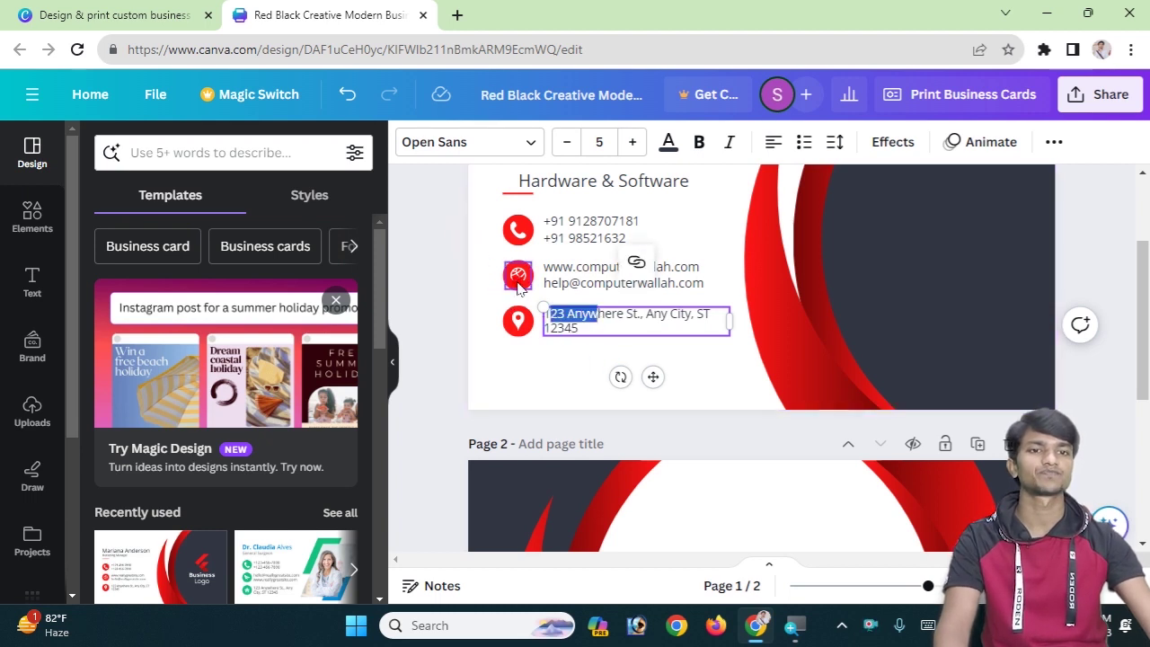
{"action": "key", "text": "BackSpace"}
{"action": "key", "text": "Delete"}
{"action": "key", "text": "Delete"}
{"action": "key", "text": "Delete"}
{"action": "key", "text": "Delete"}
{"action": "key", "text": "Delete"}
{"action": "key", "text": "Delete"}
{"action": "key", "text": "Delete"}
{"action": "key", "text": "Delete"}
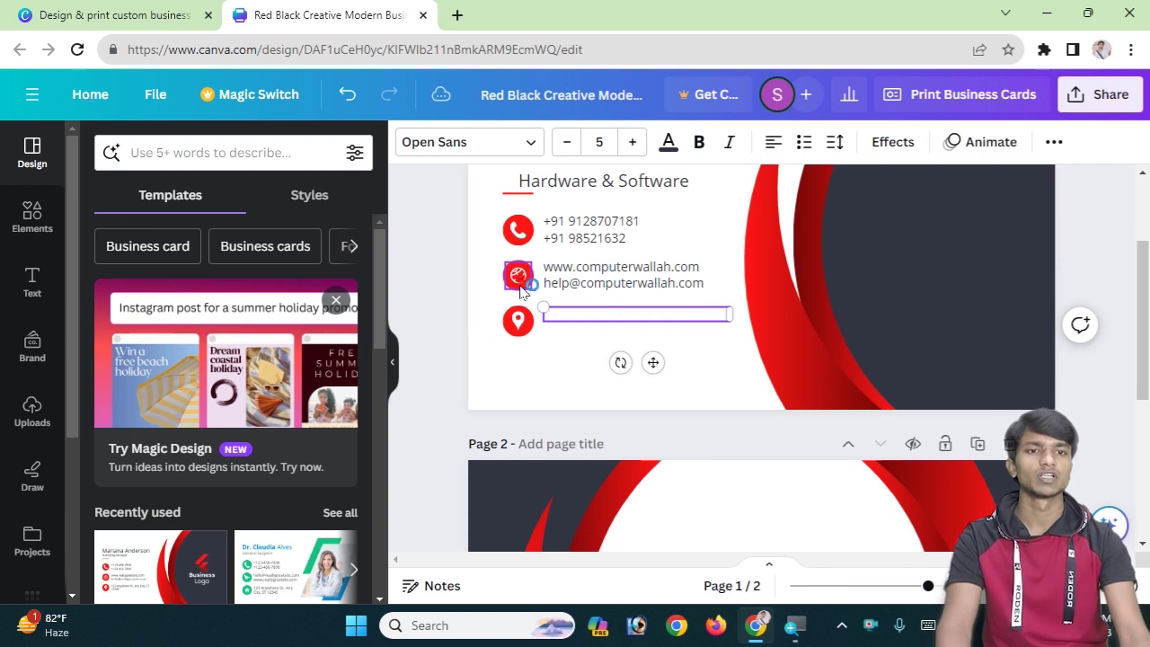
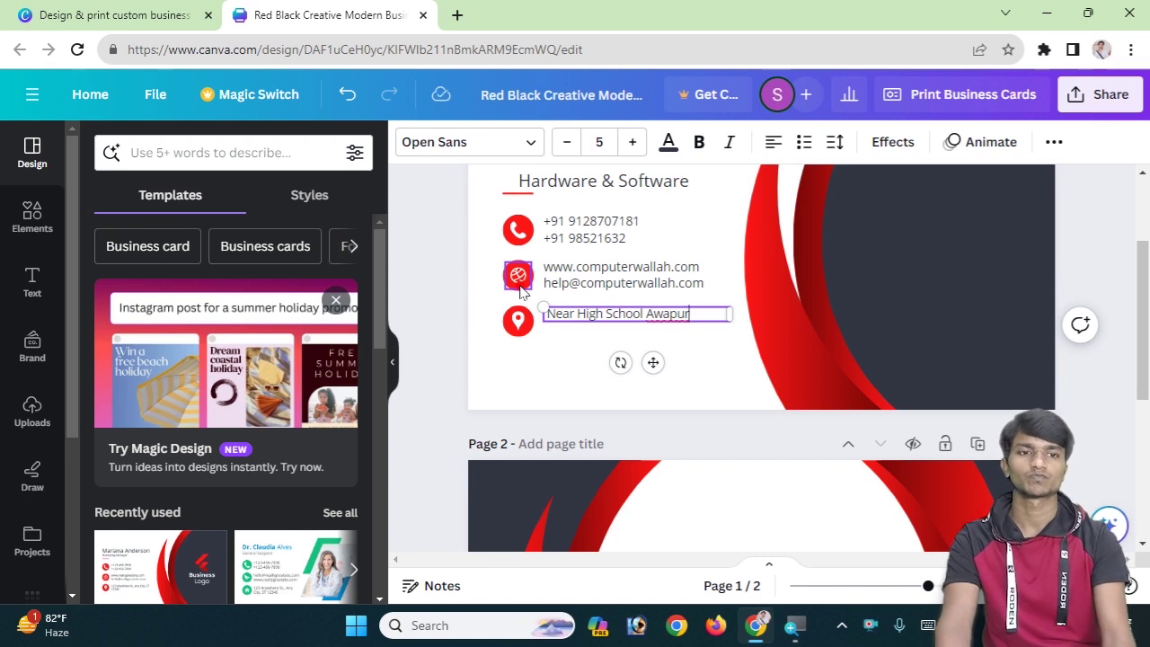
{"action": "key", "text": "Return"}
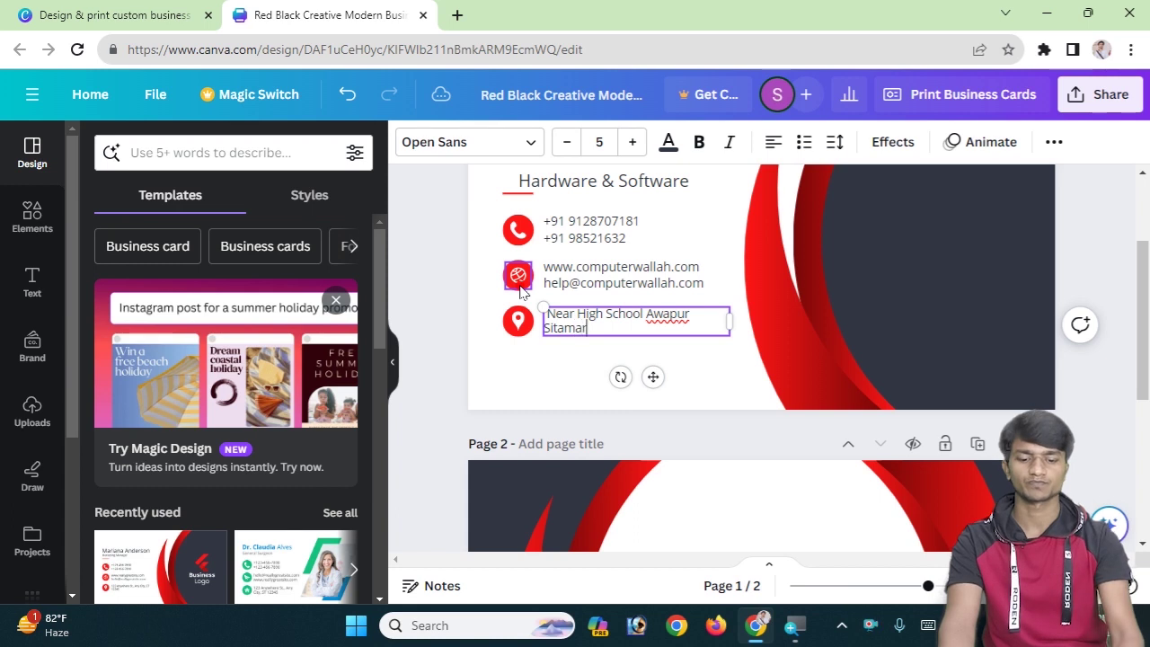
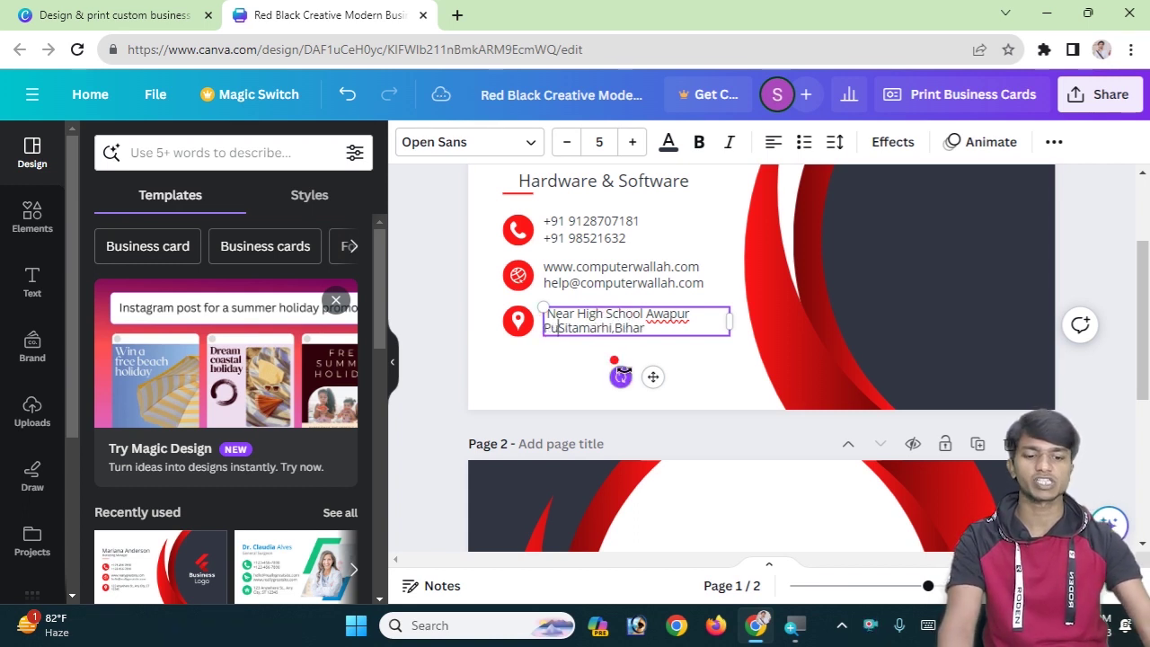
Drag the uploaded CW logo from Uploads onto the card's dark right side.
{"action": "scroll", "coordinate": [904, 441], "scroll_direction": "up", "scroll_amount": 2}
{"action": "left_click", "coordinate": [903, 441]}
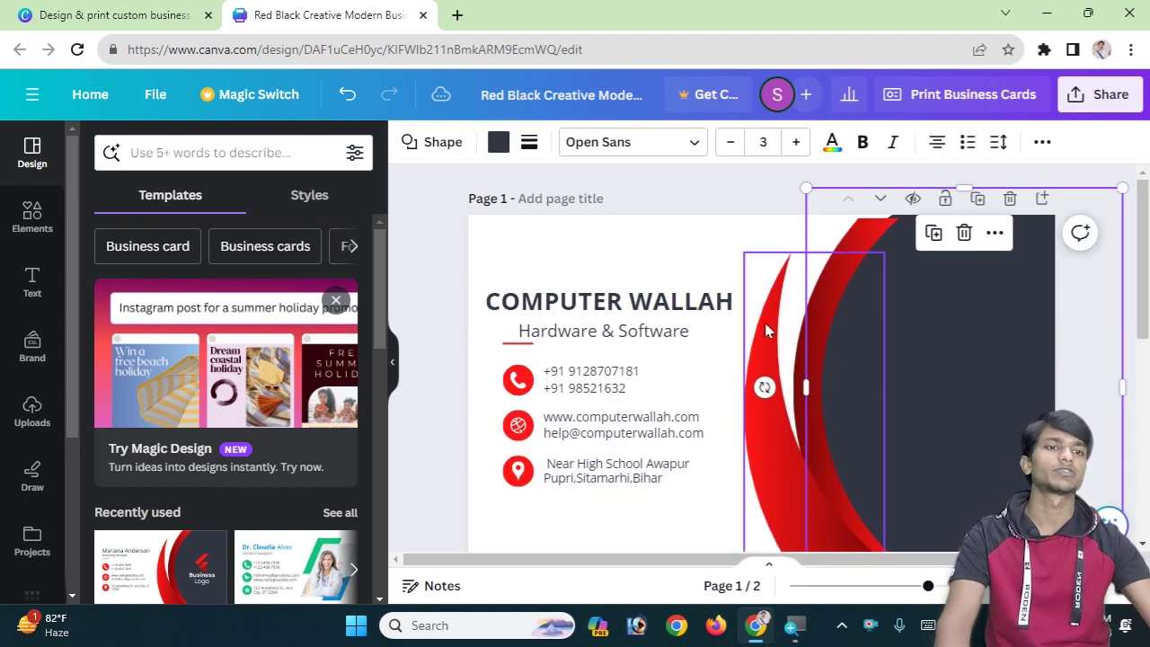
{"action": "scroll", "coordinate": [694, 353], "scroll_direction": "down", "scroll_amount": 2}
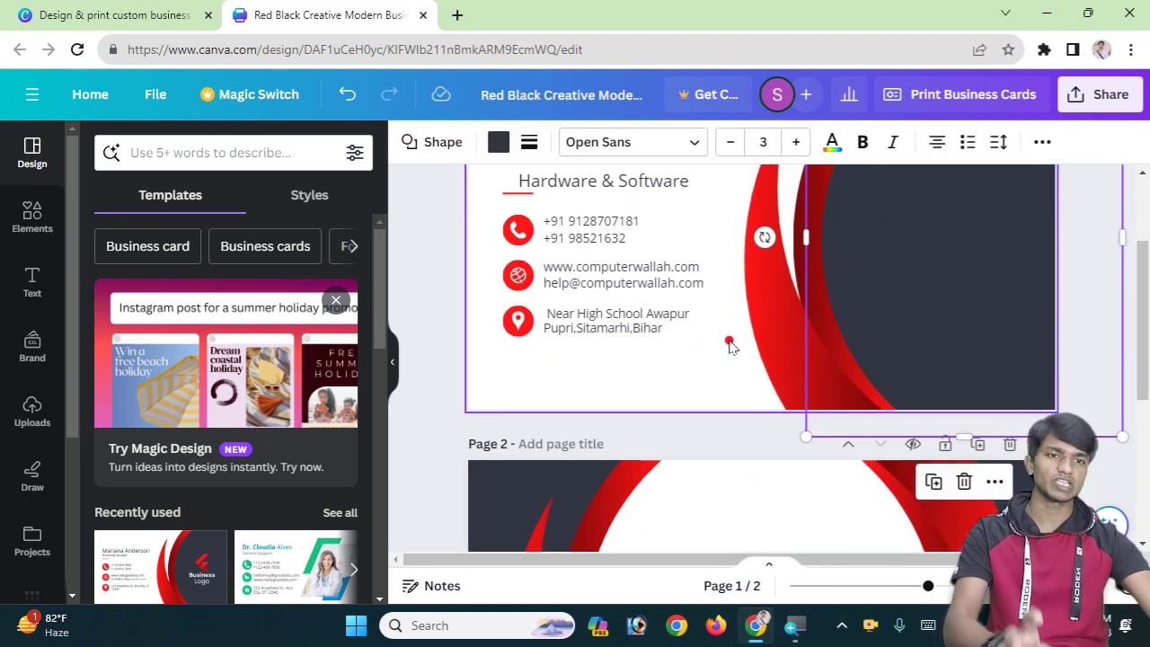
{"action": "scroll", "coordinate": [916, 301], "scroll_direction": "up", "scroll_amount": 2}
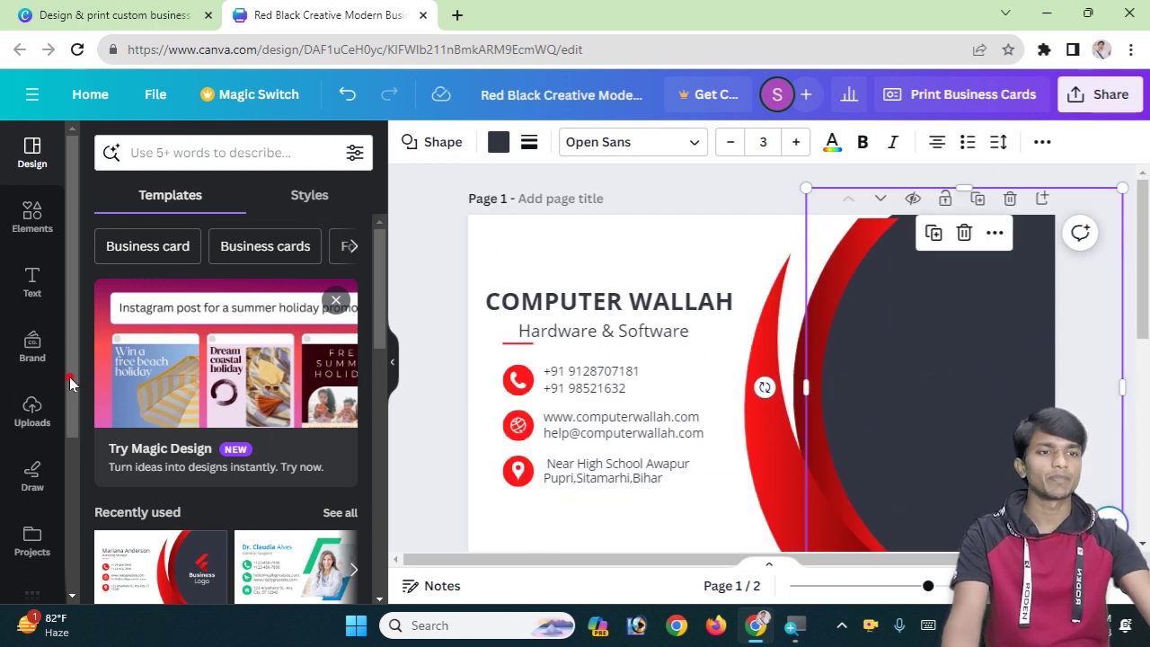
{"action": "left_click", "coordinate": [39, 408]}
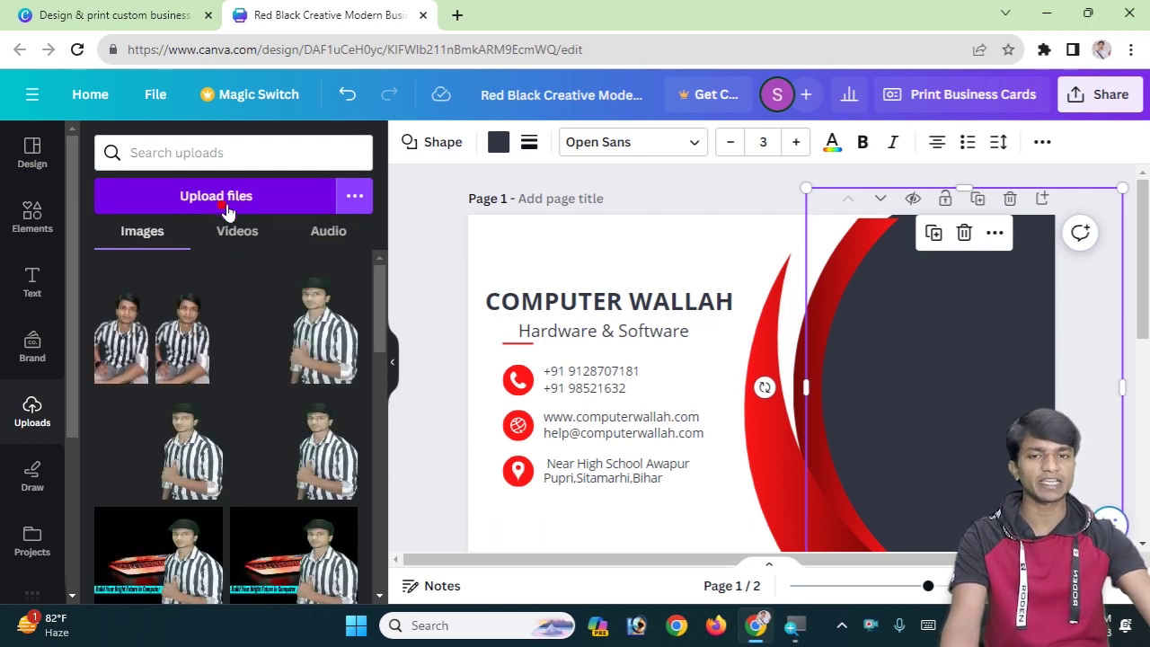
{"action": "scroll", "coordinate": [266, 316], "scroll_direction": "down", "scroll_amount": 3}
{"action": "scroll", "coordinate": [270, 323], "scroll_direction": "down", "scroll_amount": 3}
{"action": "mouse_move", "coordinate": [160, 355]}
{"action": "left_mouse_down"}
{"action": "mouse_move", "coordinate": [960, 337]}
{"action": "mouse_move", "coordinate": [938, 353]}
{"action": "left_mouse_up"}
{"action": "scroll", "coordinate": [938, 353], "scroll_direction": "down", "scroll_amount": 2}
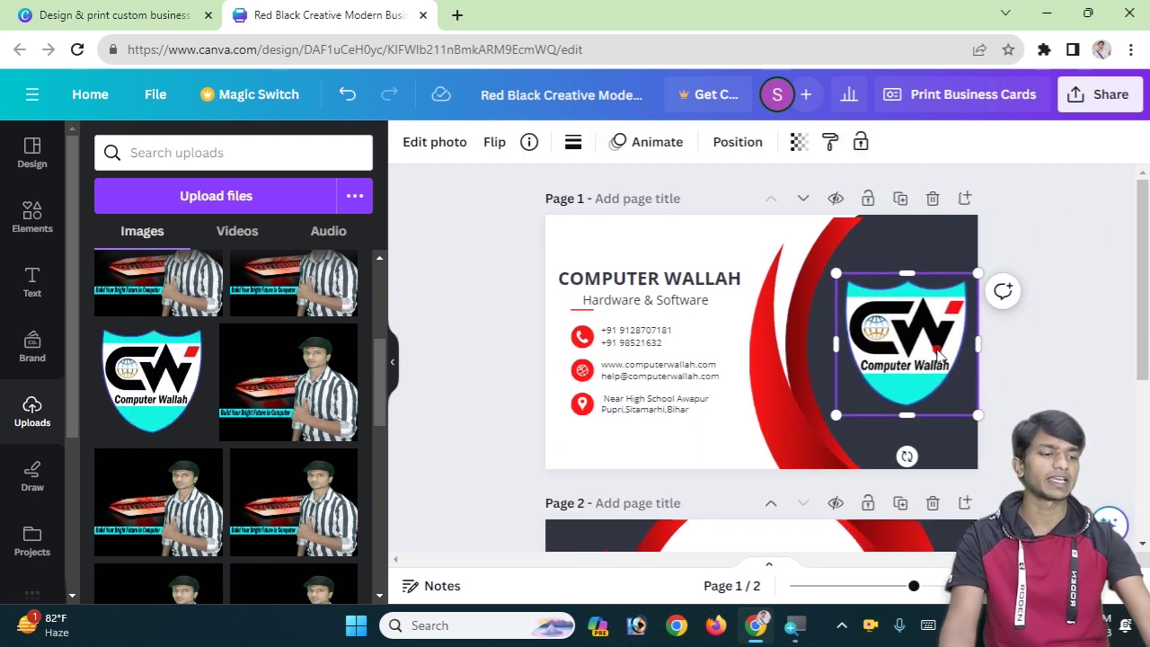
{"action": "scroll", "coordinate": [938, 353], "scroll_direction": "down", "scroll_amount": 1}
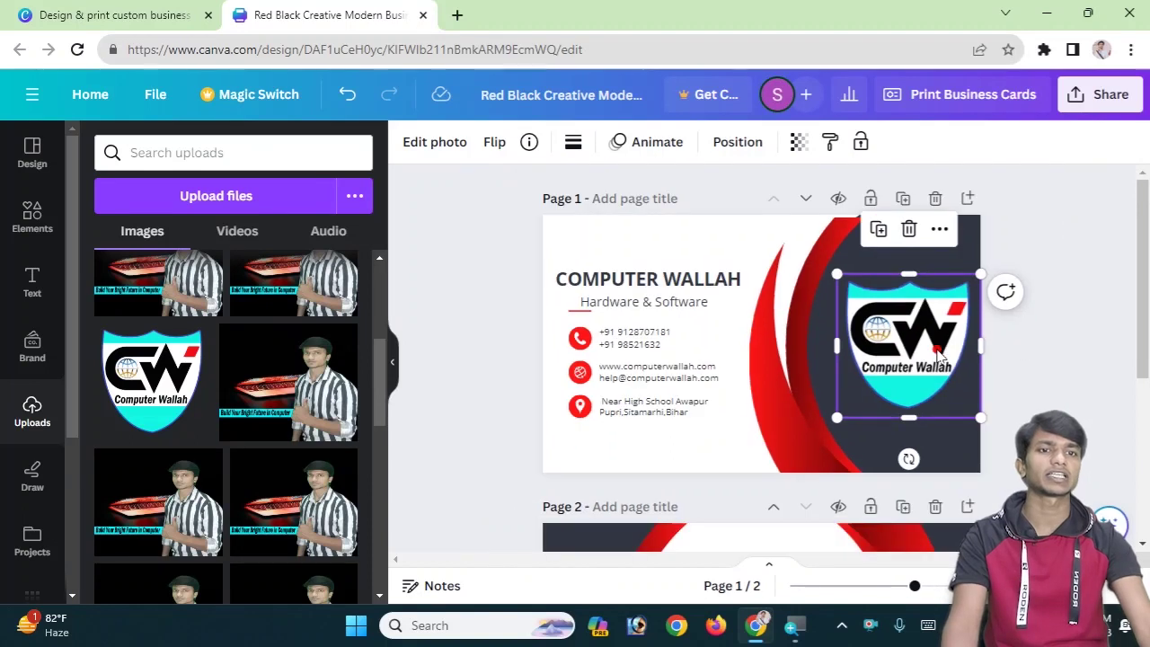
Delete page 2's red placeholder icon and its Business and Logo texts.
{"action": "left_click", "coordinate": [1006, 346]}
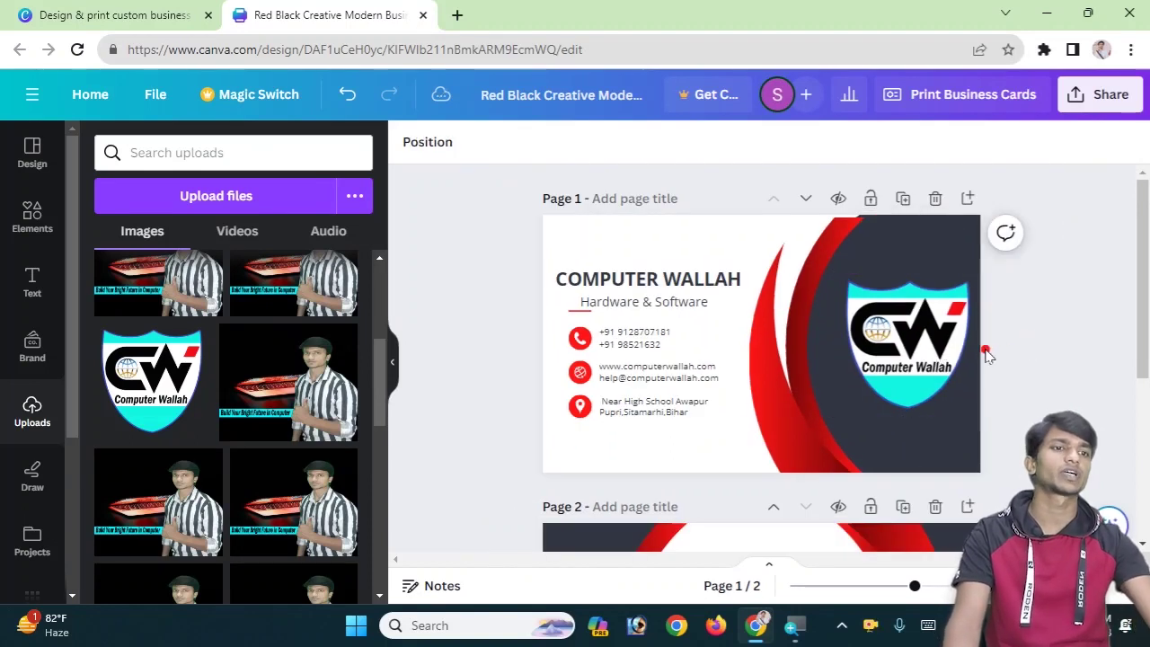
{"action": "scroll", "coordinate": [917, 342], "scroll_direction": "down", "scroll_amount": 3}
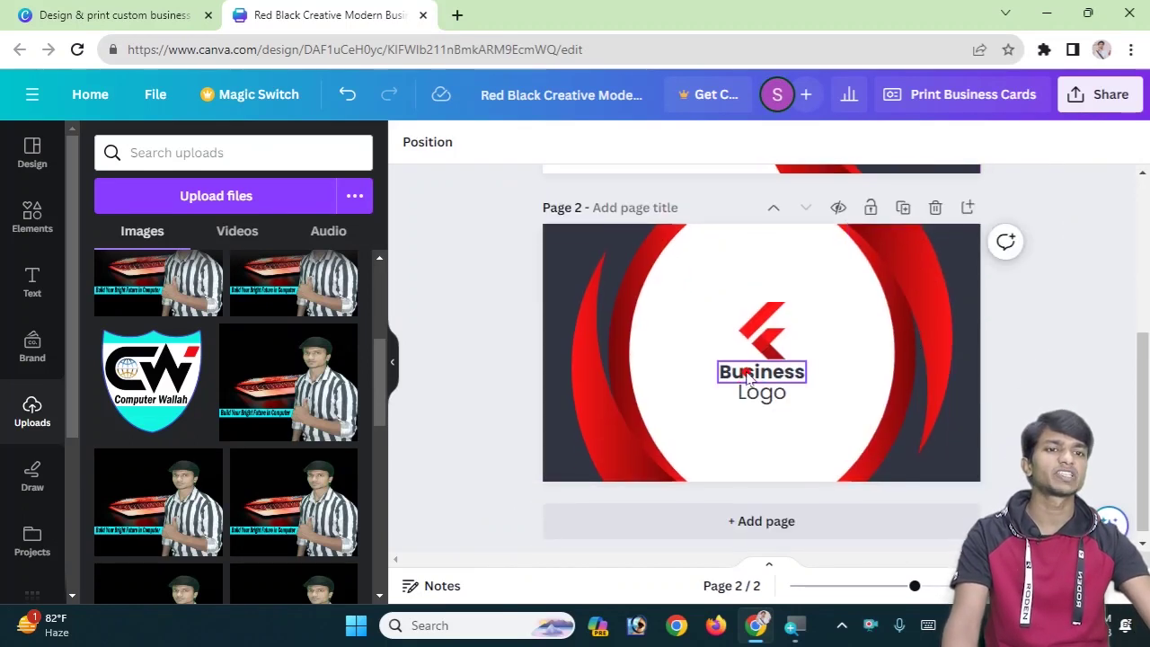
{"action": "left_click", "coordinate": [759, 346]}
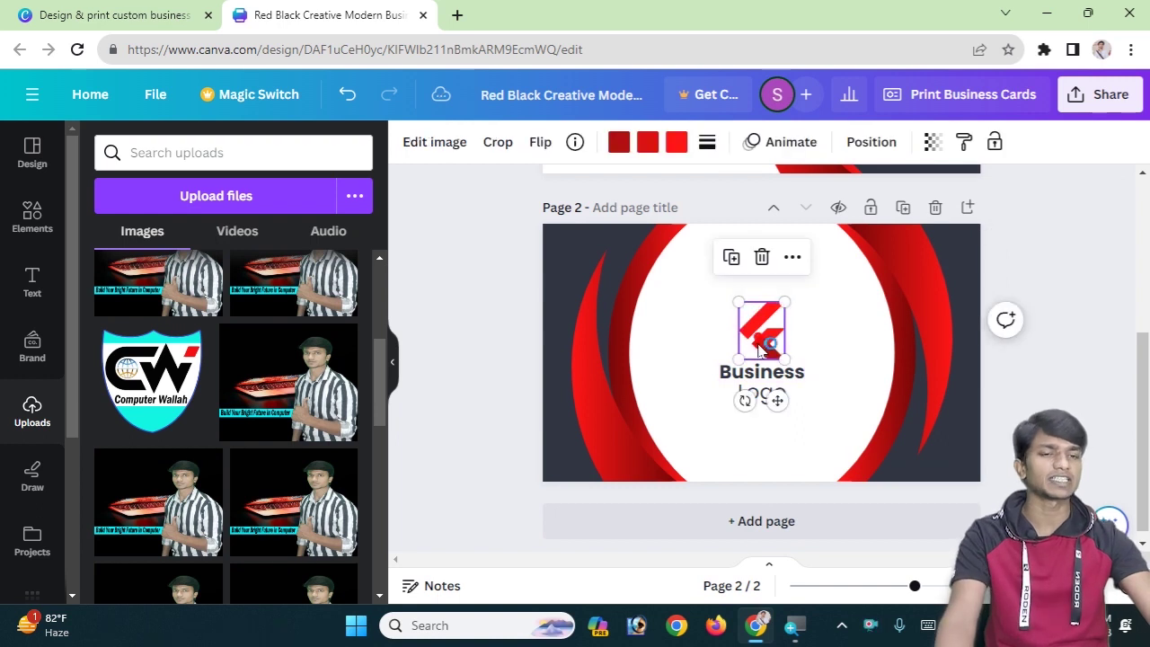
{"action": "key", "text": "Delete"}
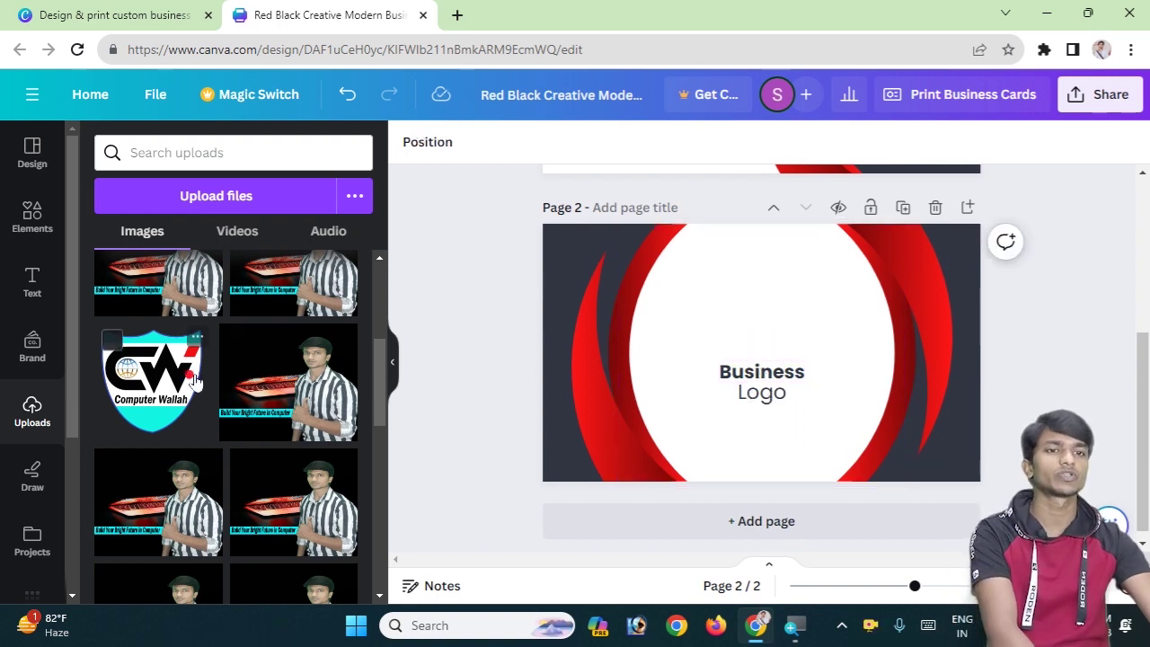
{"action": "left_click", "coordinate": [761, 372]}
{"action": "key", "text": "Delete"}
{"action": "left_click", "coordinate": [761, 403]}
{"action": "key", "text": "Delete"}
Place the CW logo from Uploads in the white circle at page 2's centre.
{"action": "left_click_drag", "start_coordinate": [151, 377], "coordinate": [730, 307]}
{"action": "left_click", "coordinate": [850, 359]}
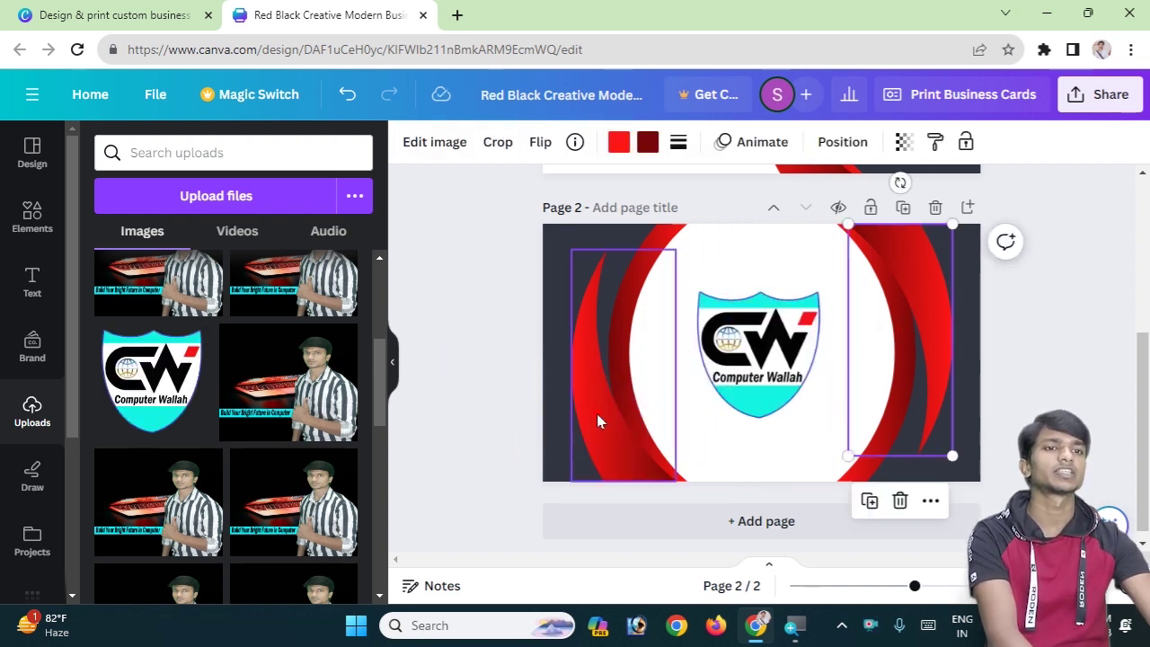
{"action": "scroll", "coordinate": [753, 350], "scroll_direction": "up", "scroll_amount": 3}
{"action": "scroll", "coordinate": [753, 351], "scroll_direction": "down", "scroll_amount": 1}
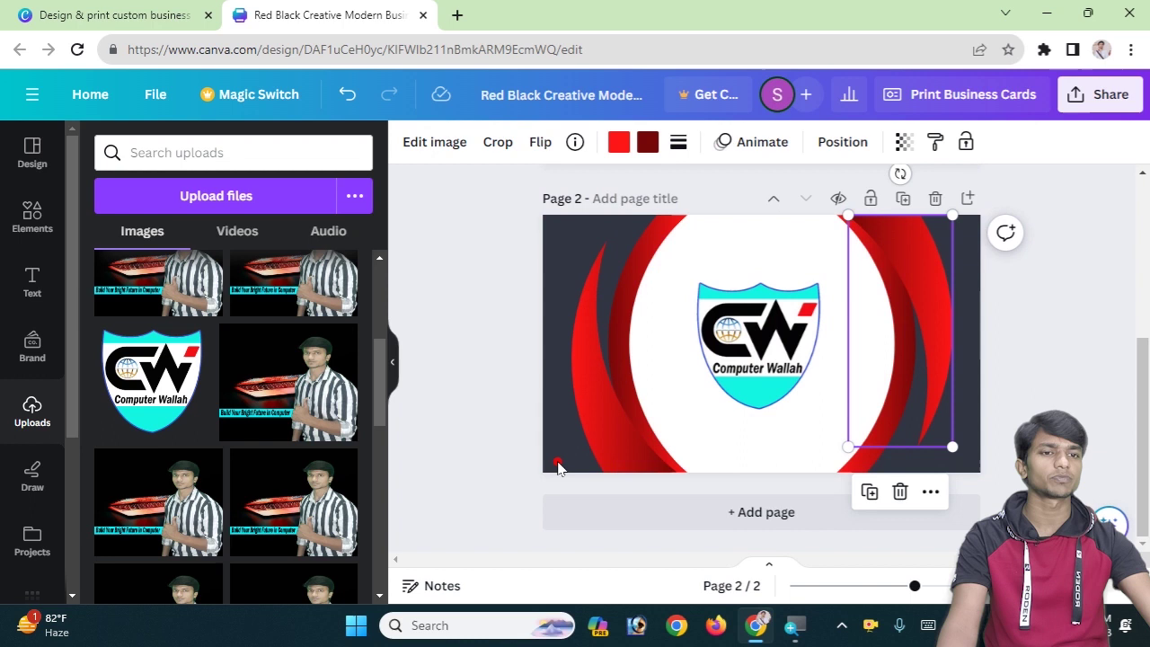
Bring up the card's text options, then deselect the red swirl.
{"action": "left_click", "coordinate": [29, 286]}
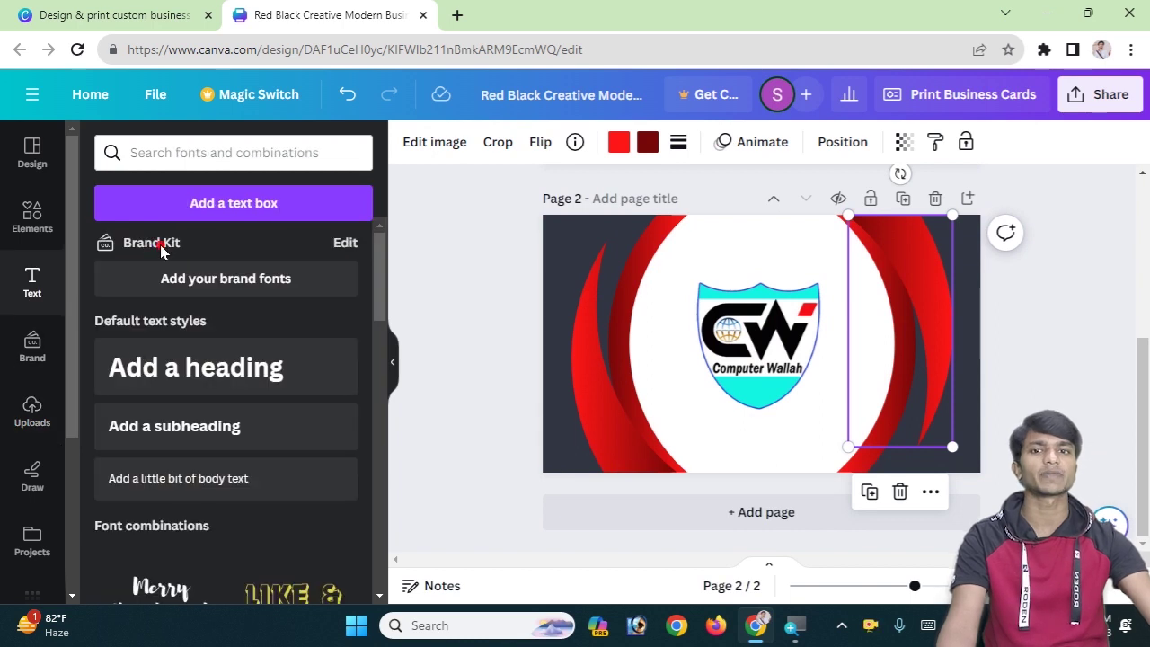
{"action": "scroll", "coordinate": [275, 431], "scroll_direction": "down", "scroll_amount": 3}
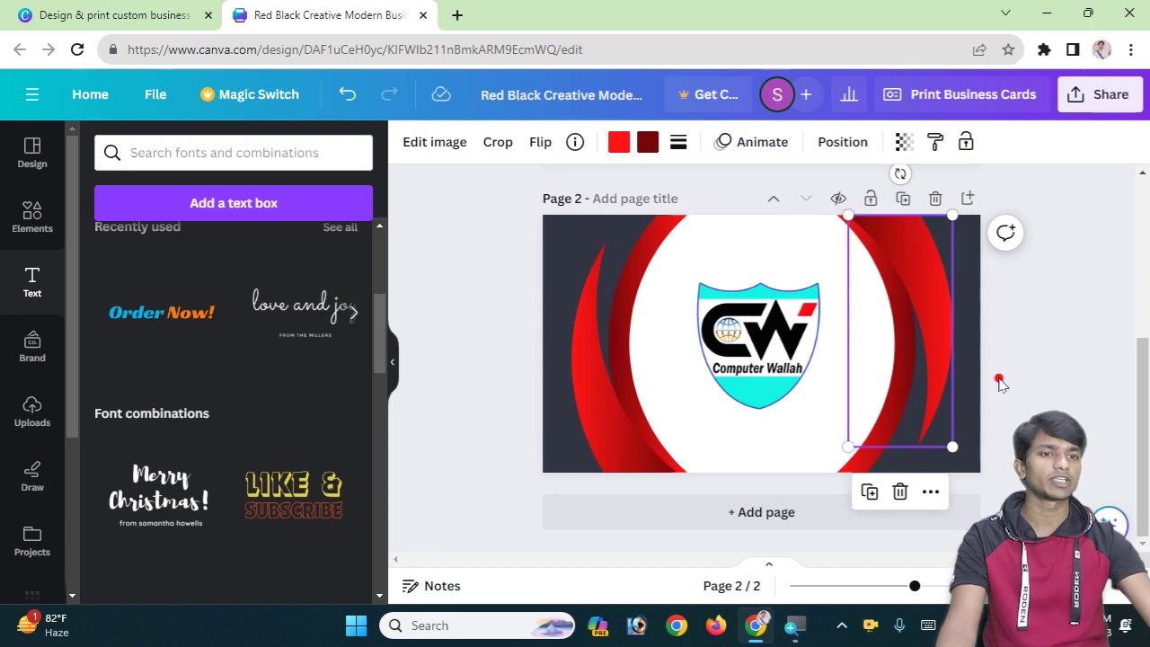
{"action": "left_click", "coordinate": [829, 405]}
{"action": "scroll", "coordinate": [809, 395], "scroll_direction": "up", "scroll_amount": 4}
{"action": "scroll", "coordinate": [771, 395], "scroll_direction": "down", "scroll_amount": 3}
{"action": "scroll", "coordinate": [769, 393], "scroll_direction": "up", "scroll_amount": 3}
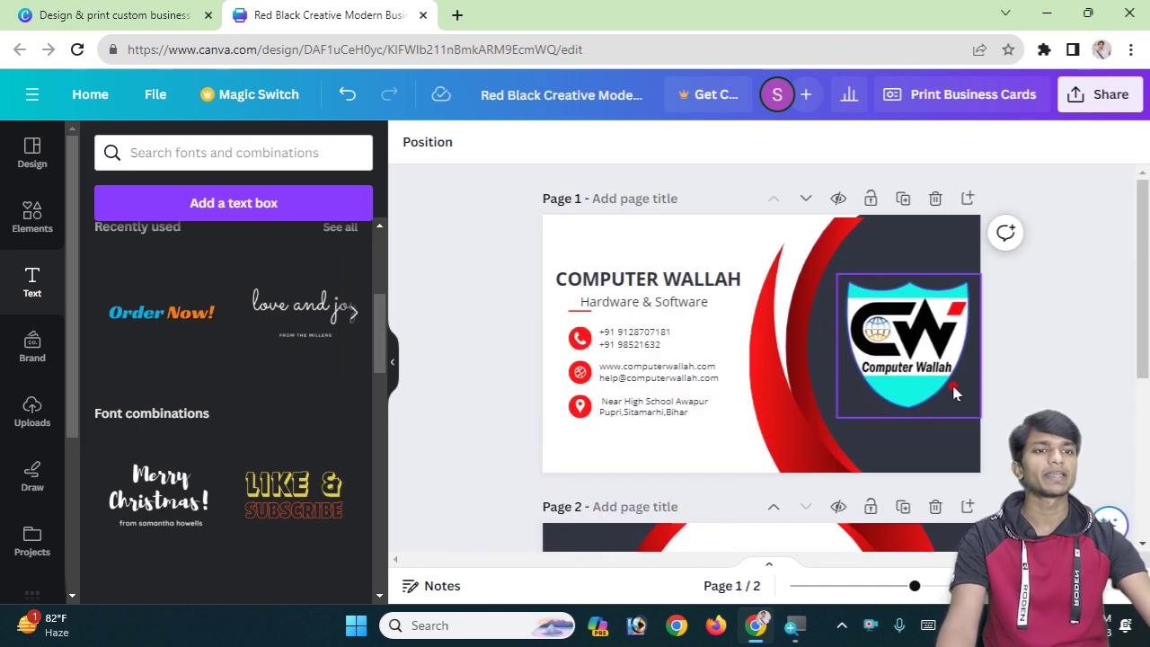
Download both card pages as PNG (All pages) and open the downloaded zip.
{"action": "left_click", "coordinate": [1098, 94]}
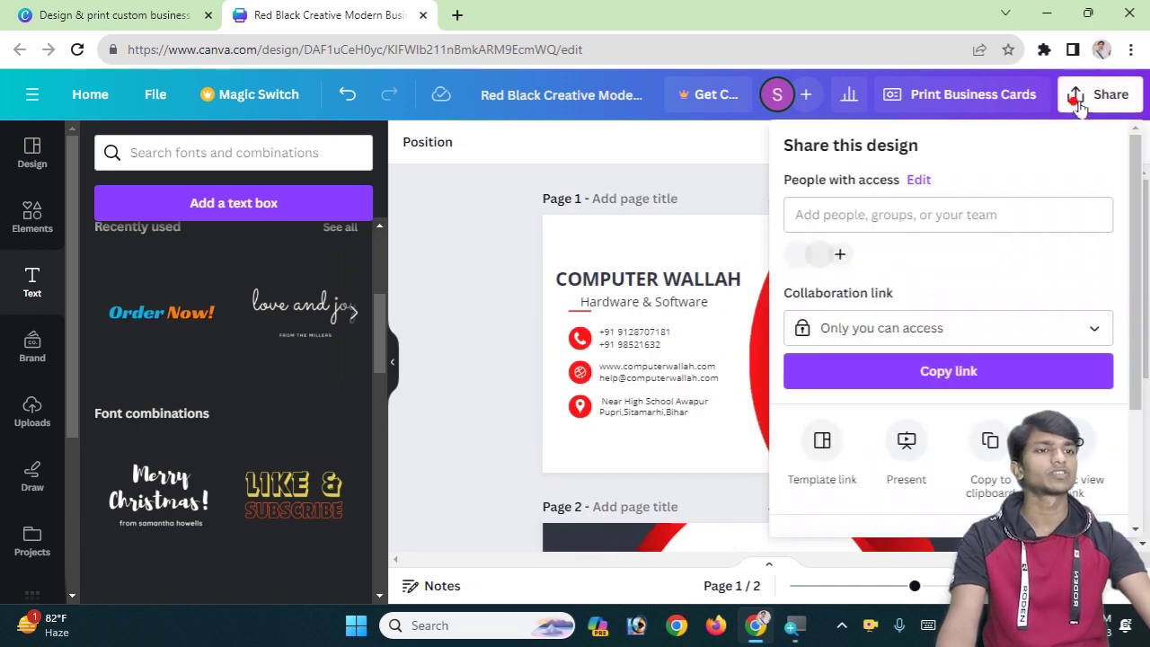
{"action": "scroll", "coordinate": [891, 385], "scroll_direction": "down", "scroll_amount": 2}
{"action": "left_click", "coordinate": [887, 389]}
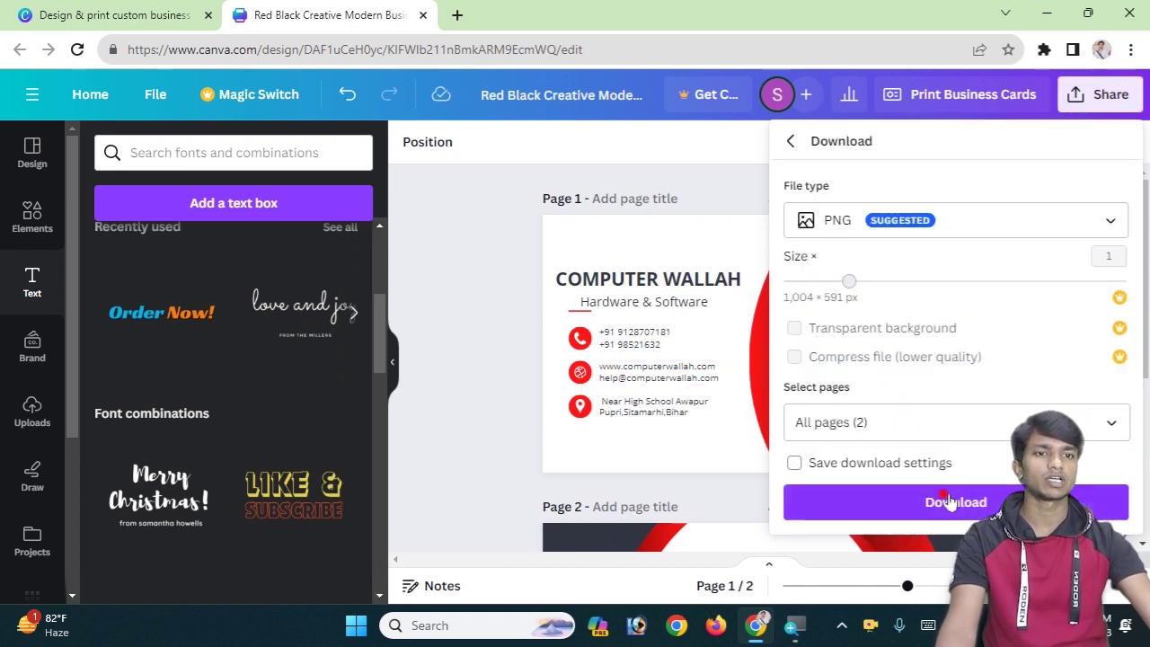
{"action": "left_click", "coordinate": [955, 504]}
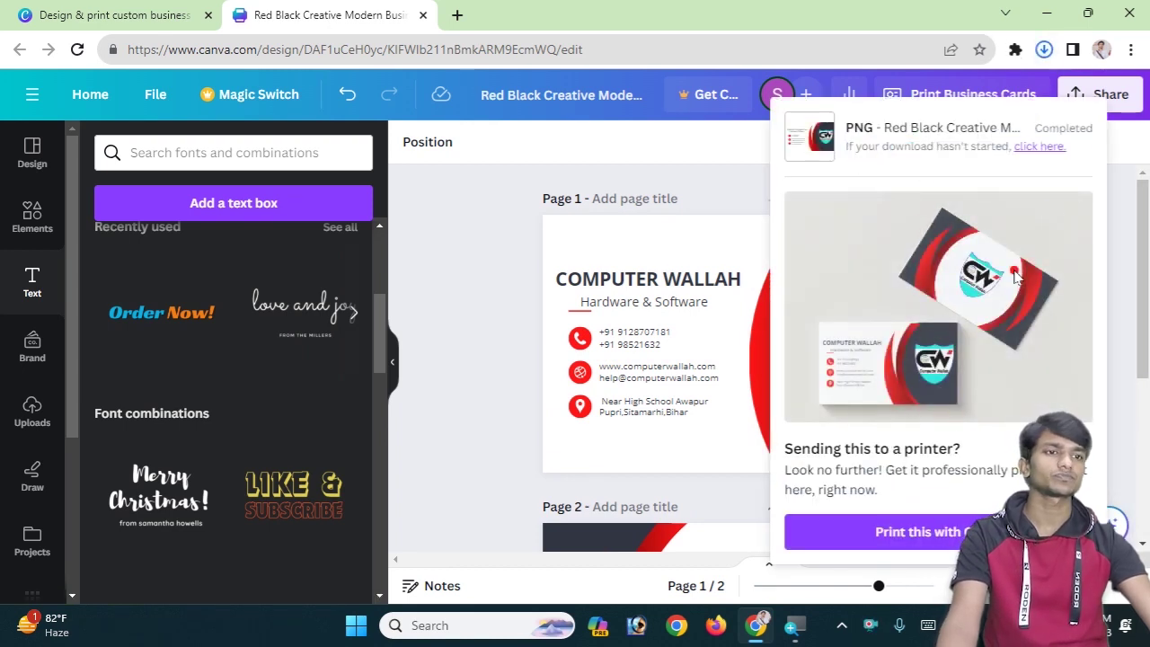
{"action": "left_click", "coordinate": [891, 82]}
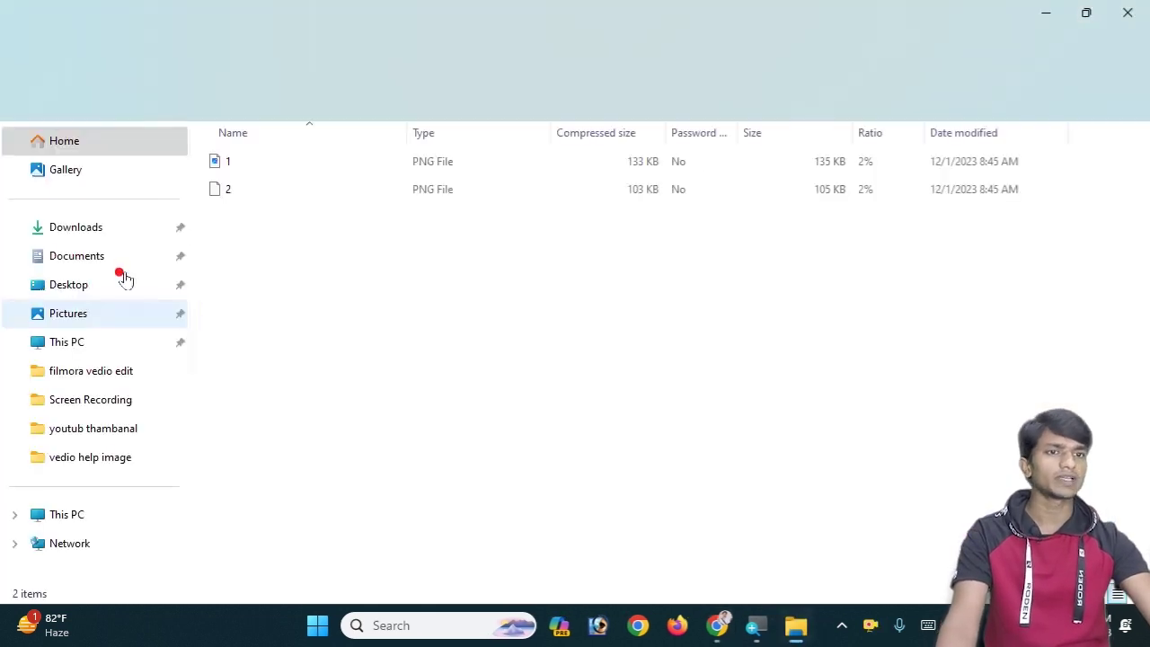
Preview 1.png from the zip, then close the image viewer and the zip folder.
{"action": "left_click", "coordinate": [260, 163]}
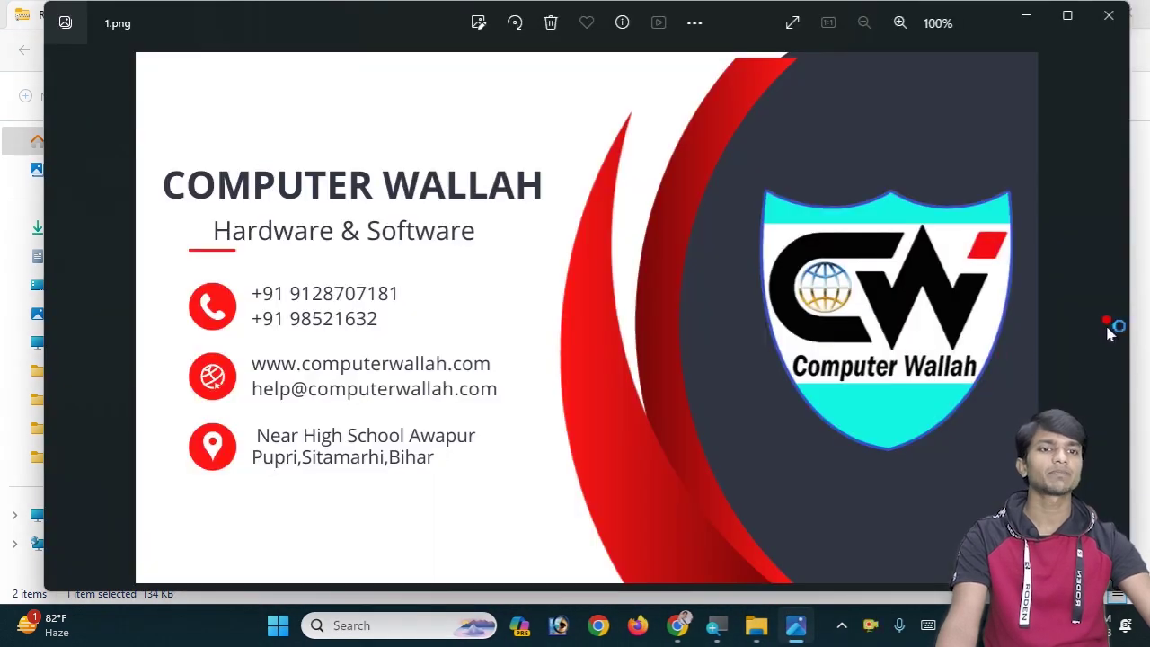
{"action": "left_click", "coordinate": [1119, 21]}
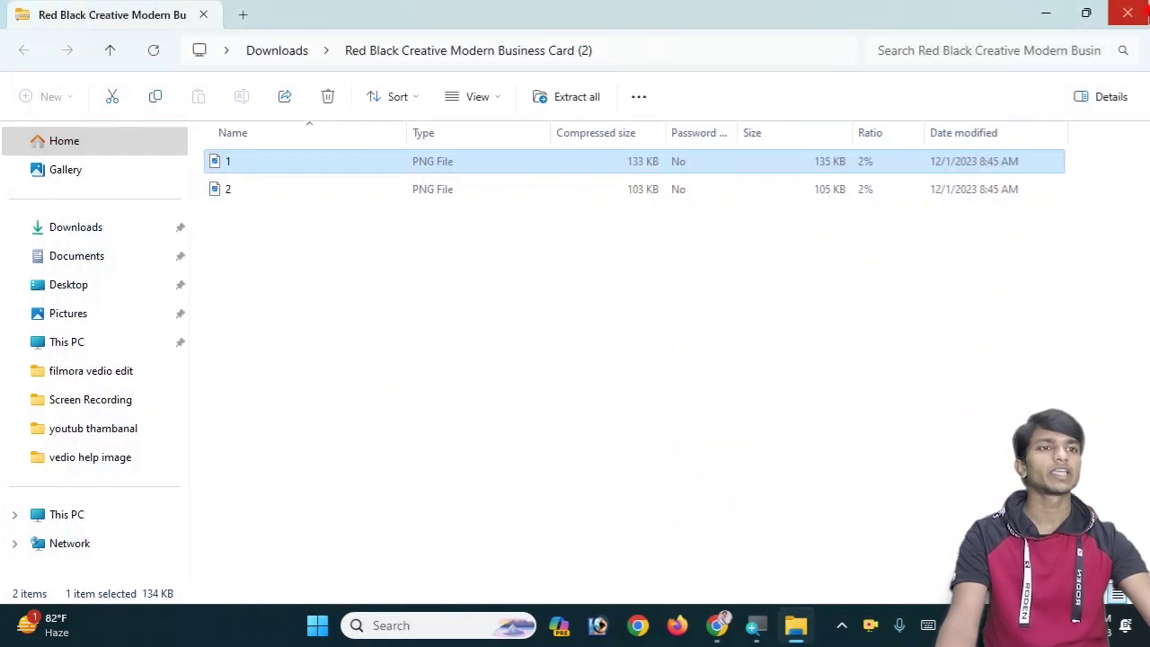
{"action": "left_click", "coordinate": [1120, 13]}
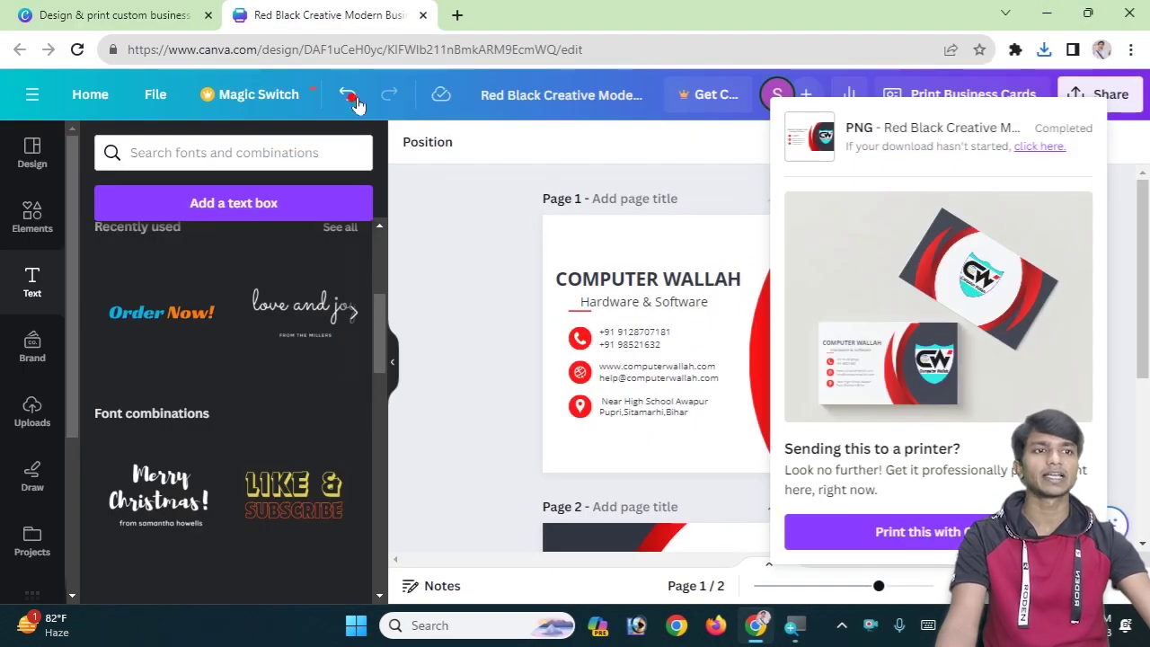
Leave the editor for Canva home and return to the business-card templates tab.
{"action": "left_click", "coordinate": [99, 94]}
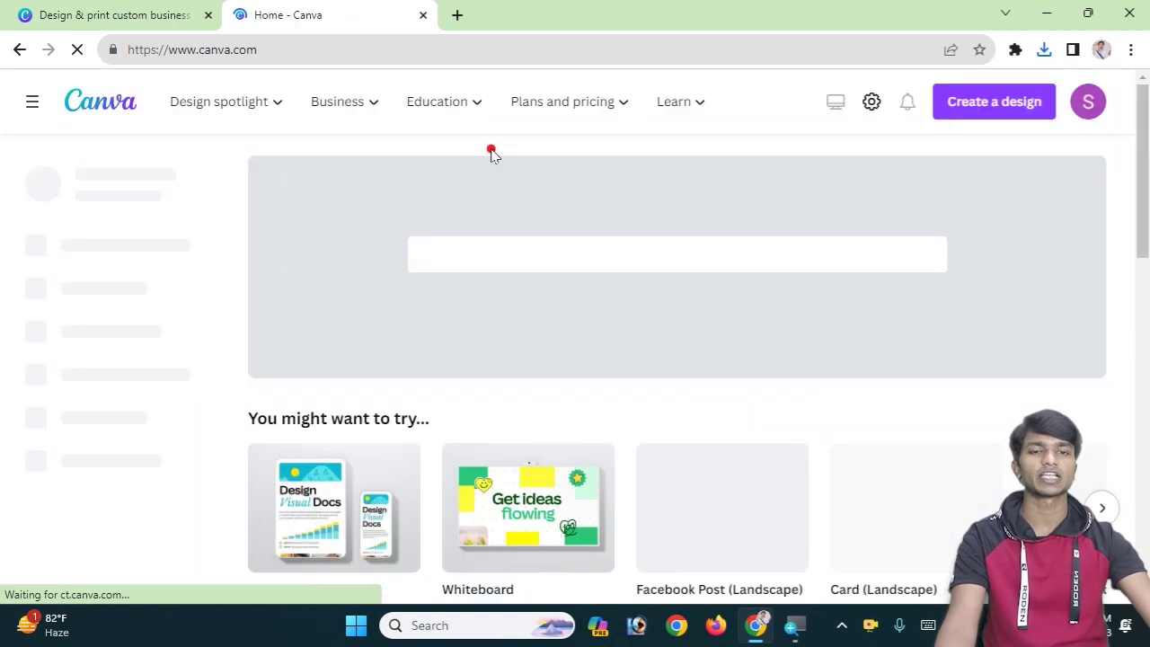
{"action": "mouse_move", "coordinate": [344, 101]}
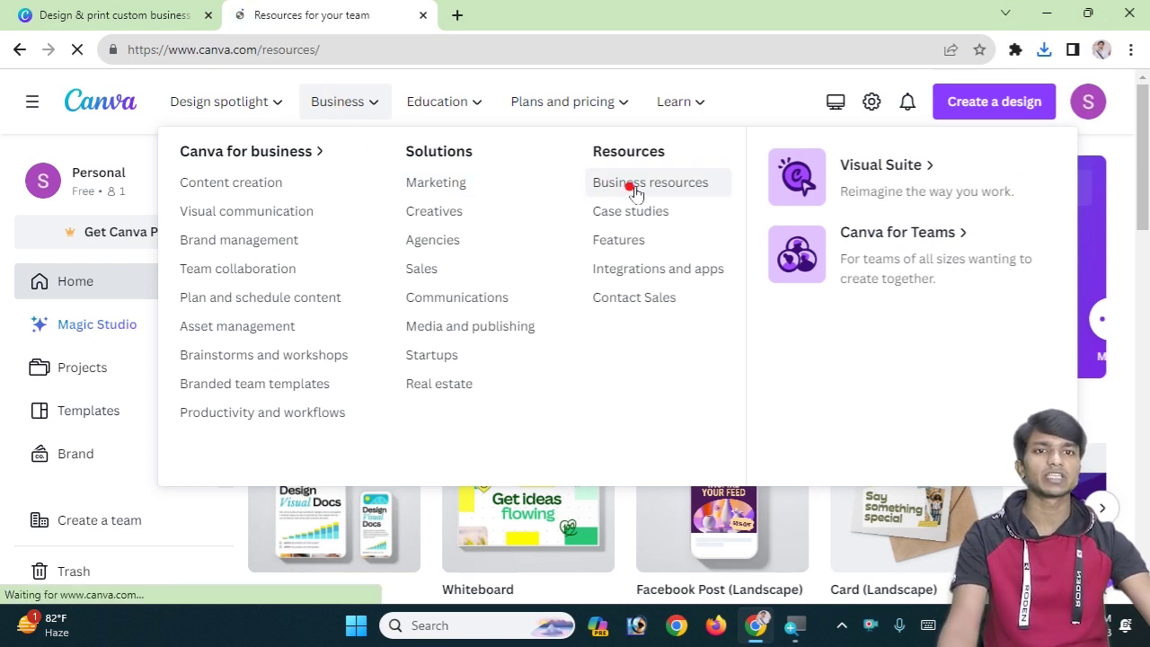
{"action": "scroll", "coordinate": [688, 384], "scroll_direction": "down", "scroll_amount": 15}
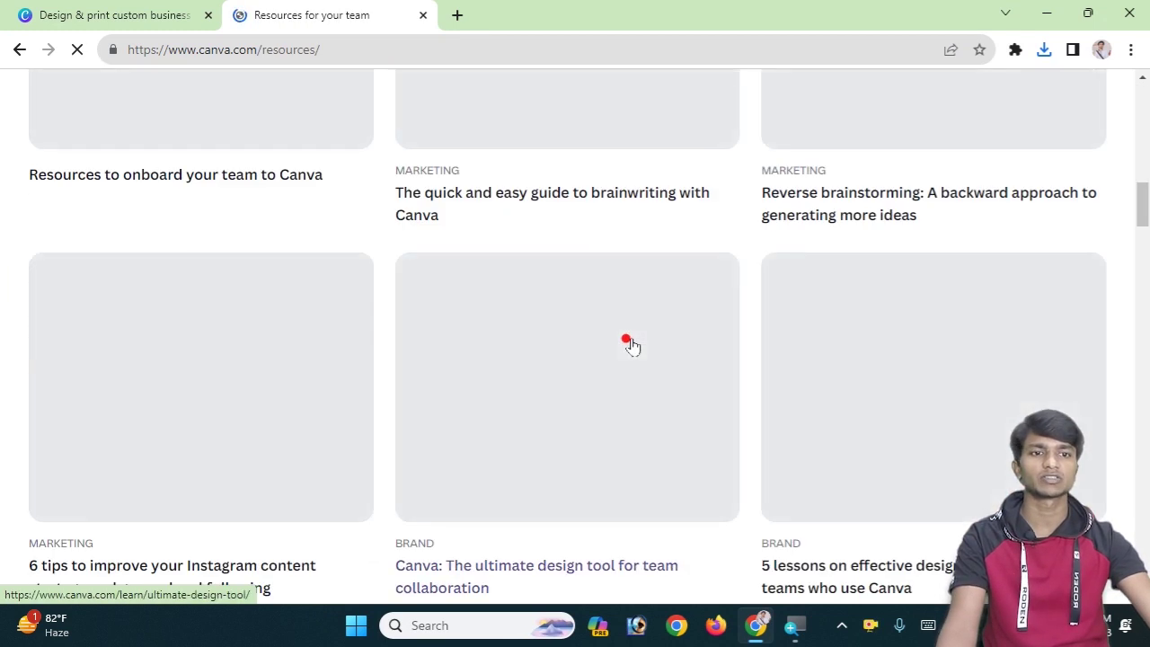
{"action": "scroll", "coordinate": [633, 342], "scroll_direction": "up", "scroll_amount": 15}
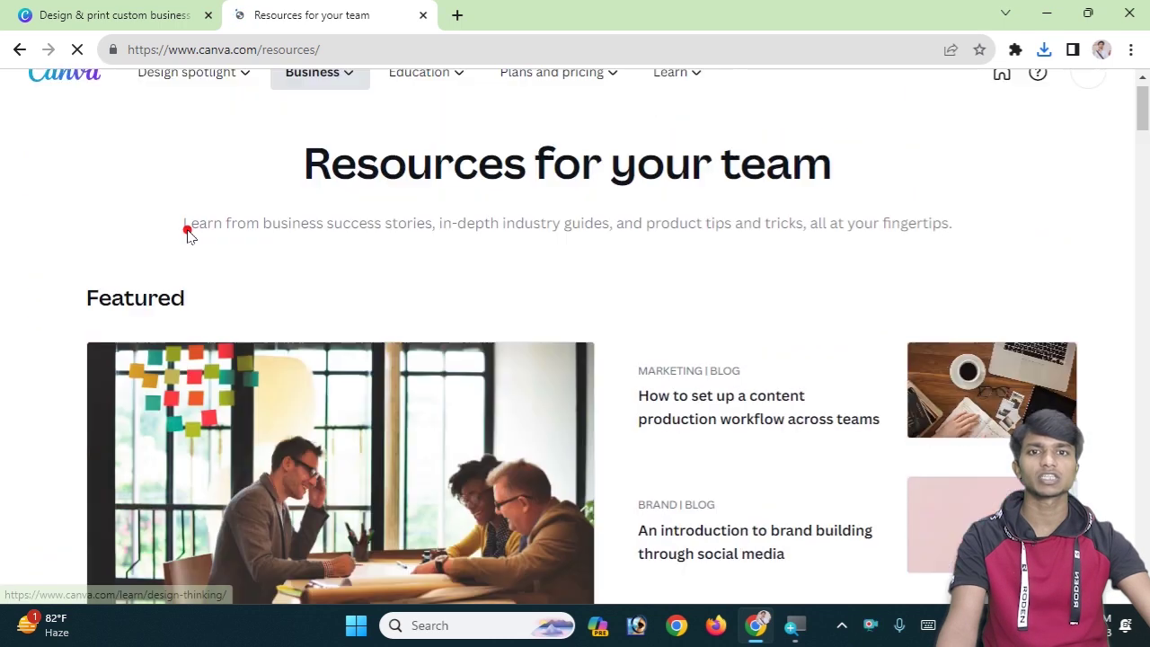
{"action": "key", "text": "ctrl+Tab"}
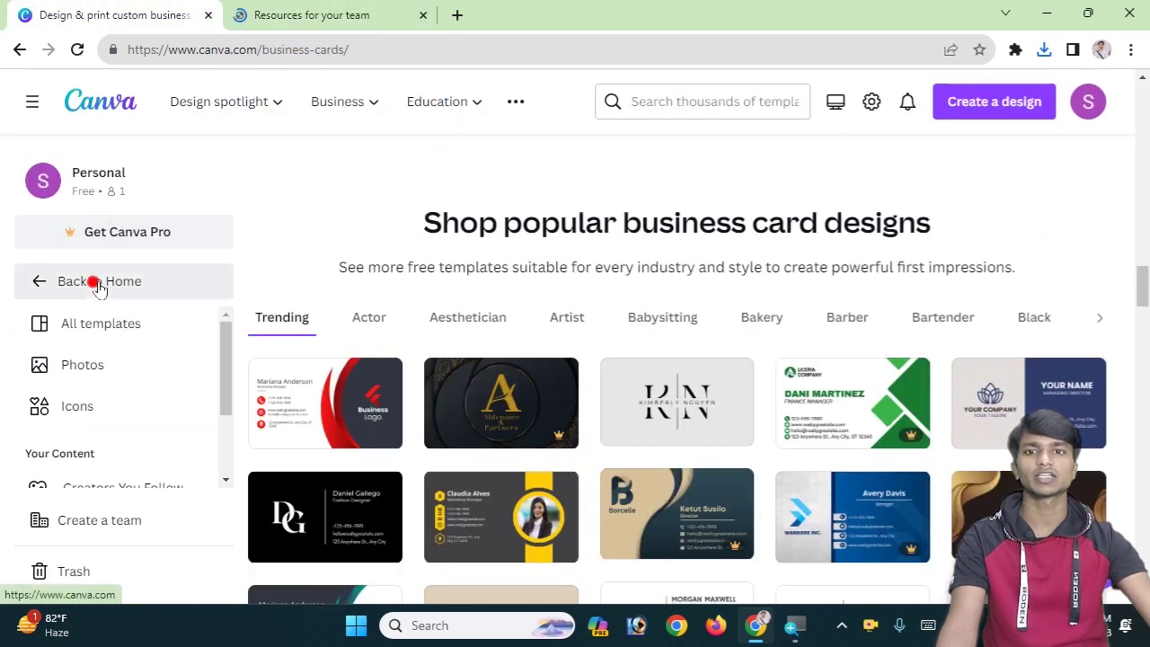
{"action": "left_click", "coordinate": [96, 281]}
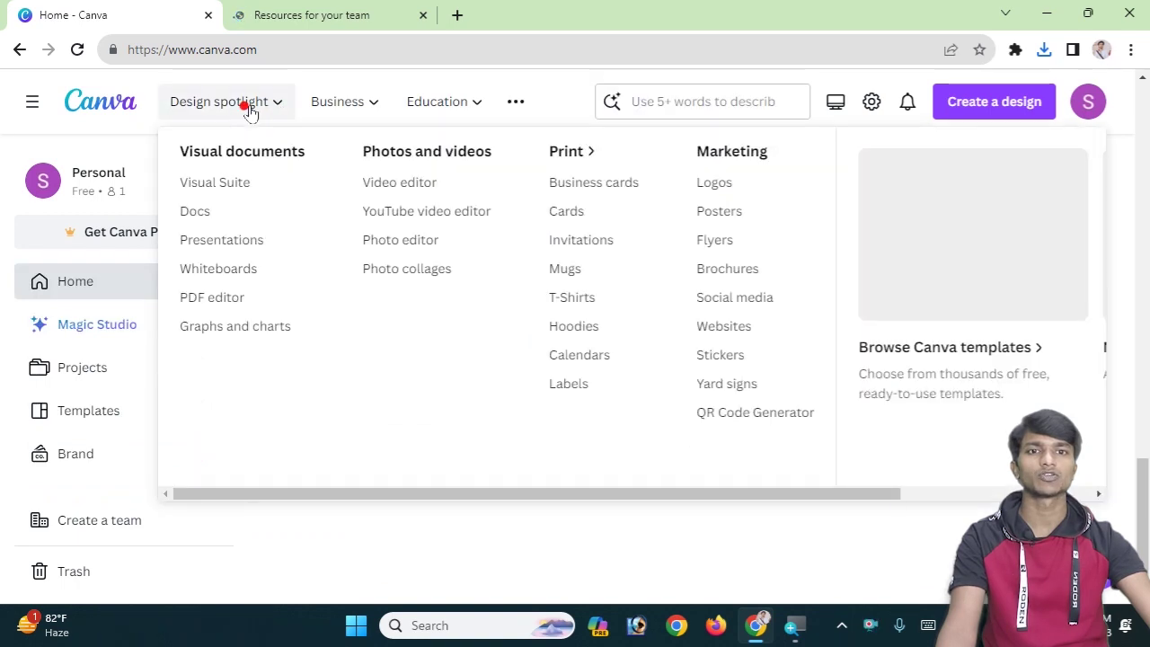
Browse popular Business cards designs and open the Blue Black Modern Business Card template.
{"action": "left_click", "coordinate": [604, 189]}
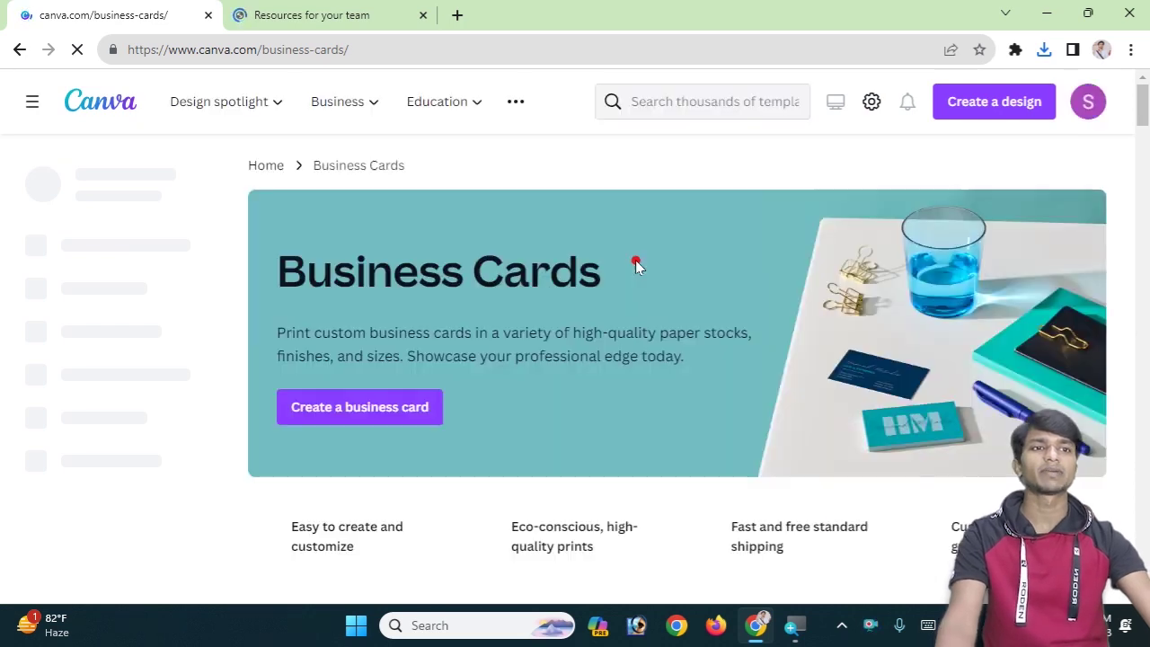
{"action": "scroll", "coordinate": [635, 260], "scroll_direction": "down", "scroll_amount": 2}
{"action": "scroll", "coordinate": [635, 260], "scroll_direction": "down", "scroll_amount": 5}
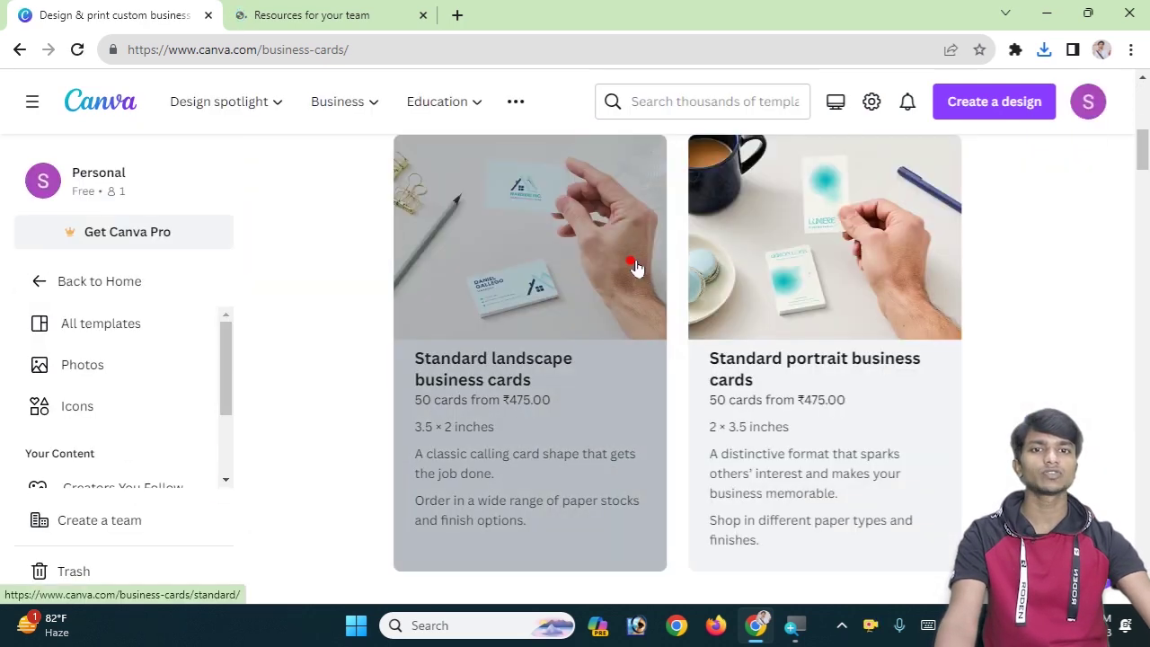
{"action": "scroll", "coordinate": [635, 260], "scroll_direction": "down", "scroll_amount": 5}
{"action": "scroll", "coordinate": [636, 263], "scroll_direction": "down", "scroll_amount": 2}
{"action": "scroll", "coordinate": [636, 264], "scroll_direction": "down", "scroll_amount": 5}
{"action": "scroll", "coordinate": [636, 261], "scroll_direction": "down", "scroll_amount": 6}
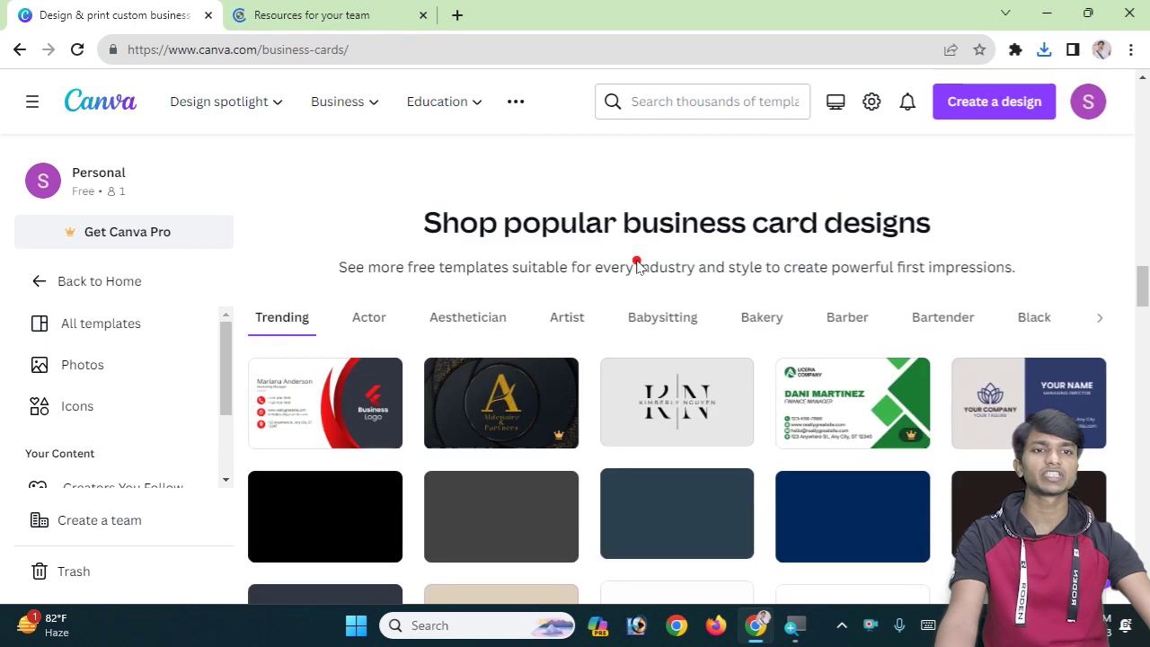
{"action": "scroll", "coordinate": [636, 263], "scroll_direction": "down", "scroll_amount": 3}
{"action": "scroll", "coordinate": [636, 266], "scroll_direction": "up", "scroll_amount": 2}
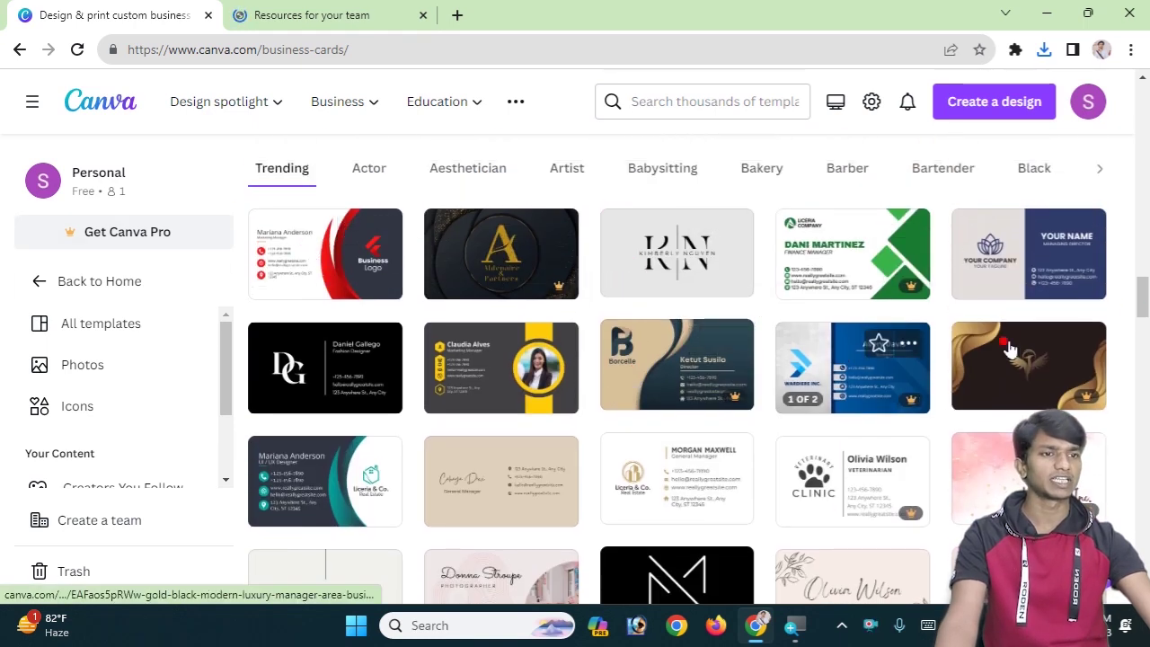
{"action": "scroll", "coordinate": [924, 330], "scroll_direction": "down", "scroll_amount": 3}
{"action": "scroll", "coordinate": [899, 331], "scroll_direction": "down", "scroll_amount": 3}
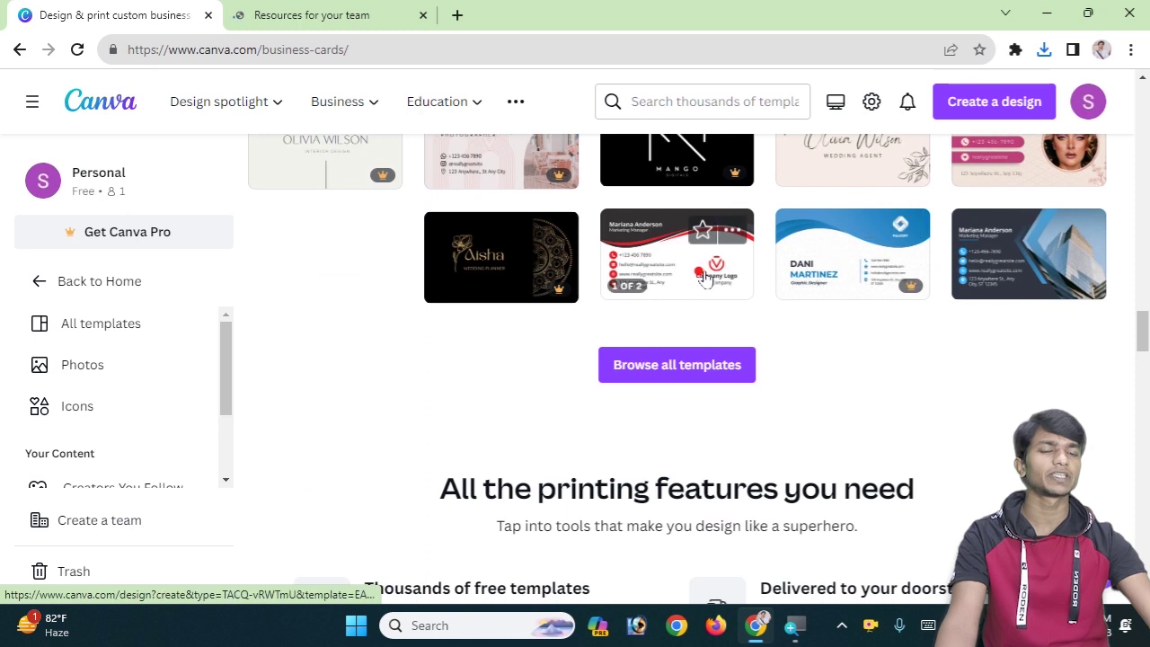
{"action": "mouse_move", "coordinate": [677, 254]}
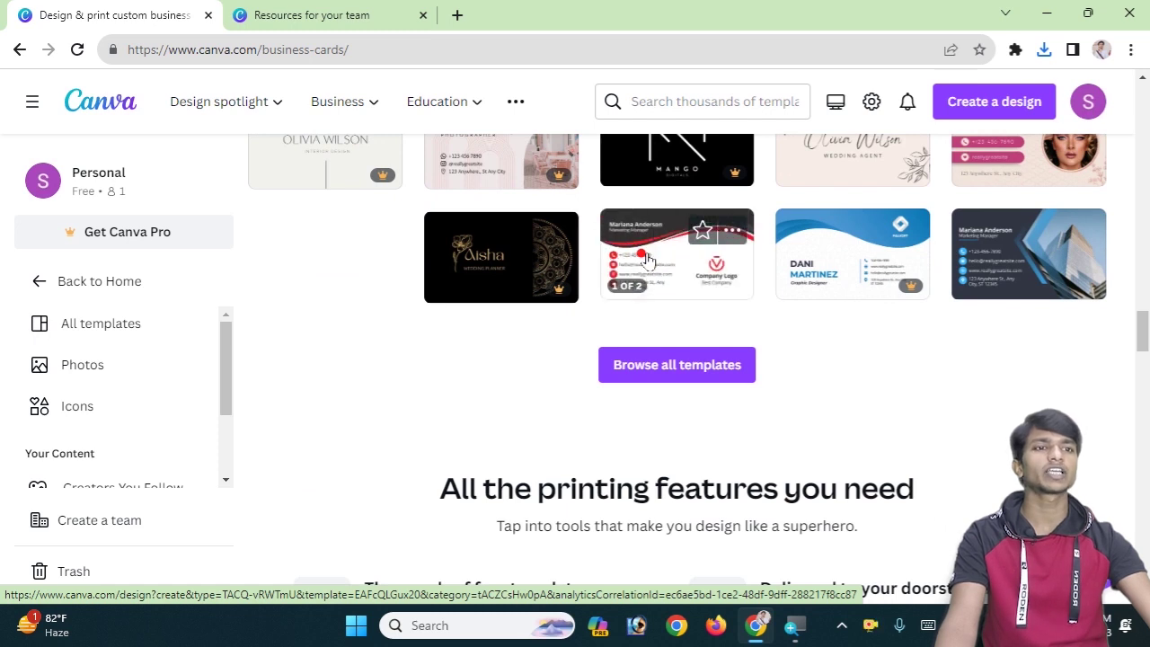
{"action": "scroll", "coordinate": [1016, 260], "scroll_direction": "up", "scroll_amount": 2}
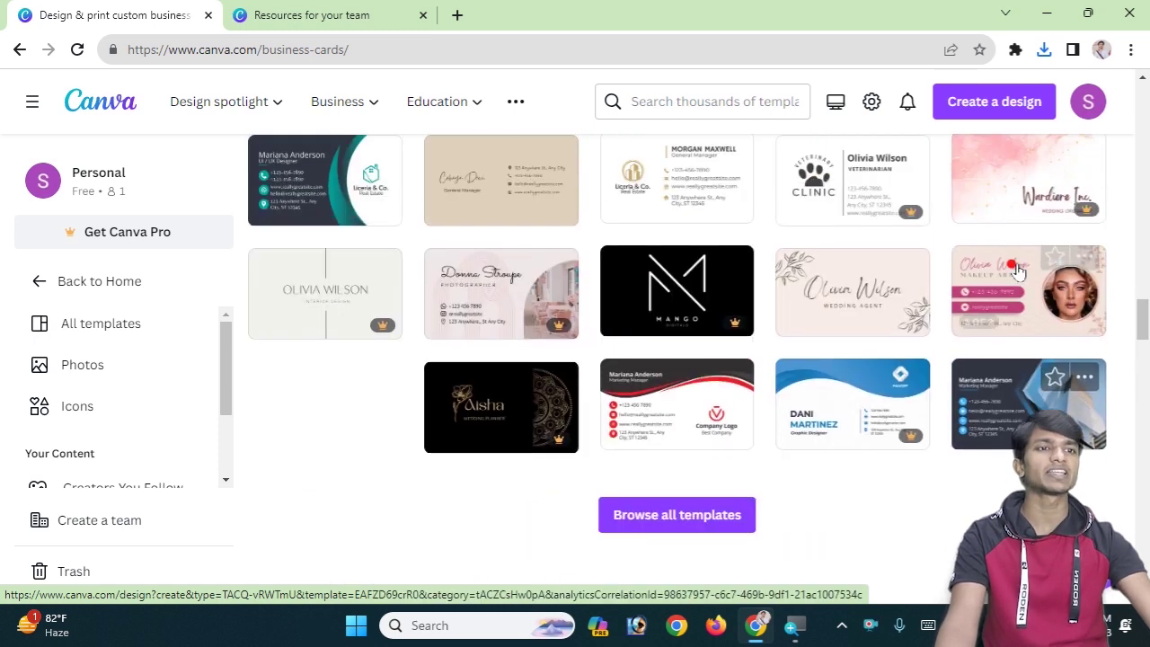
{"action": "scroll", "coordinate": [1017, 265], "scroll_direction": "up", "scroll_amount": 1}
{"action": "scroll", "coordinate": [1020, 269], "scroll_direction": "up", "scroll_amount": 1}
{"action": "scroll", "coordinate": [1020, 270], "scroll_direction": "up", "scroll_amount": 2}
{"action": "scroll", "coordinate": [1024, 270], "scroll_direction": "down", "scroll_amount": 2}
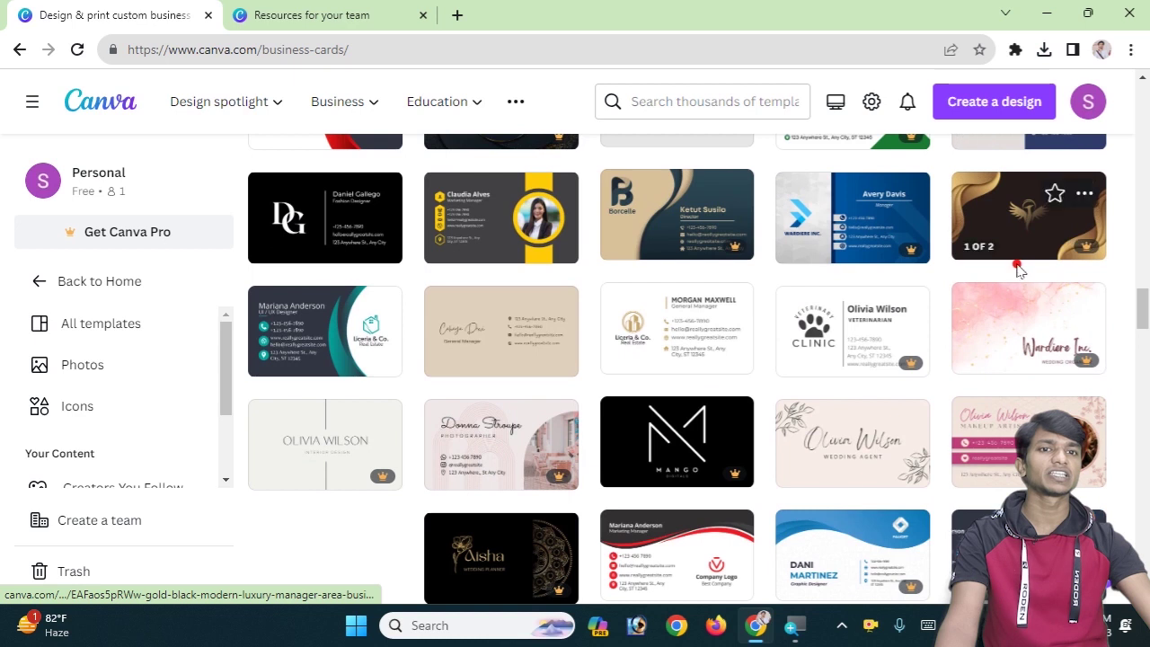
{"action": "scroll", "coordinate": [1042, 342], "scroll_direction": "down", "scroll_amount": 2}
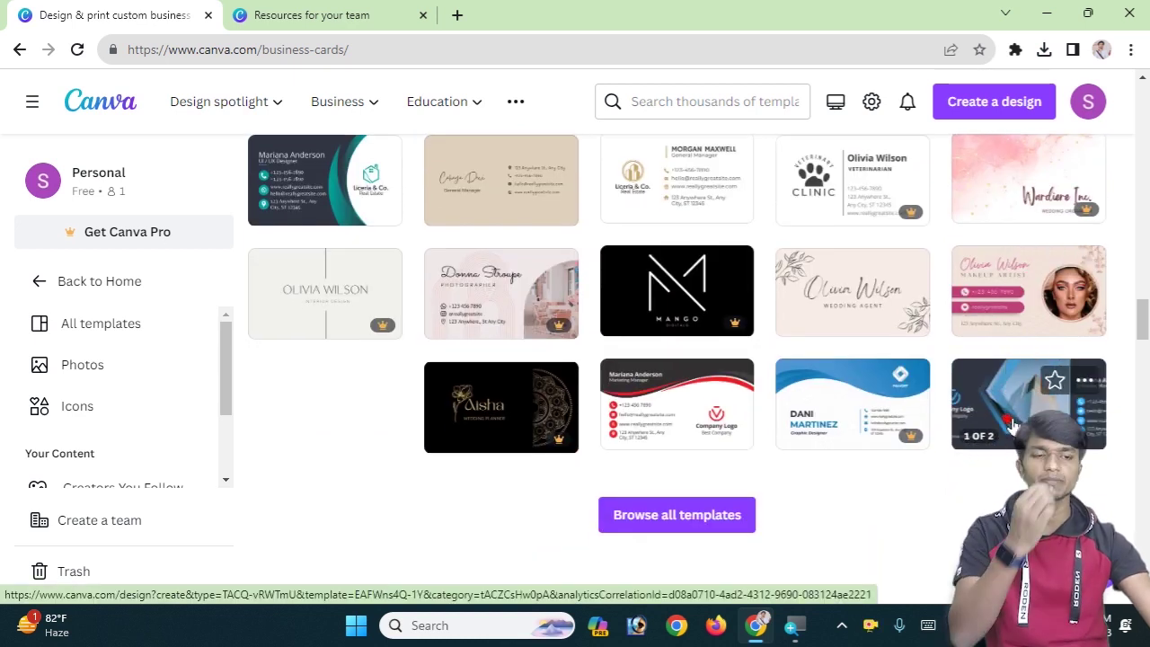
{"action": "left_click", "coordinate": [909, 409]}
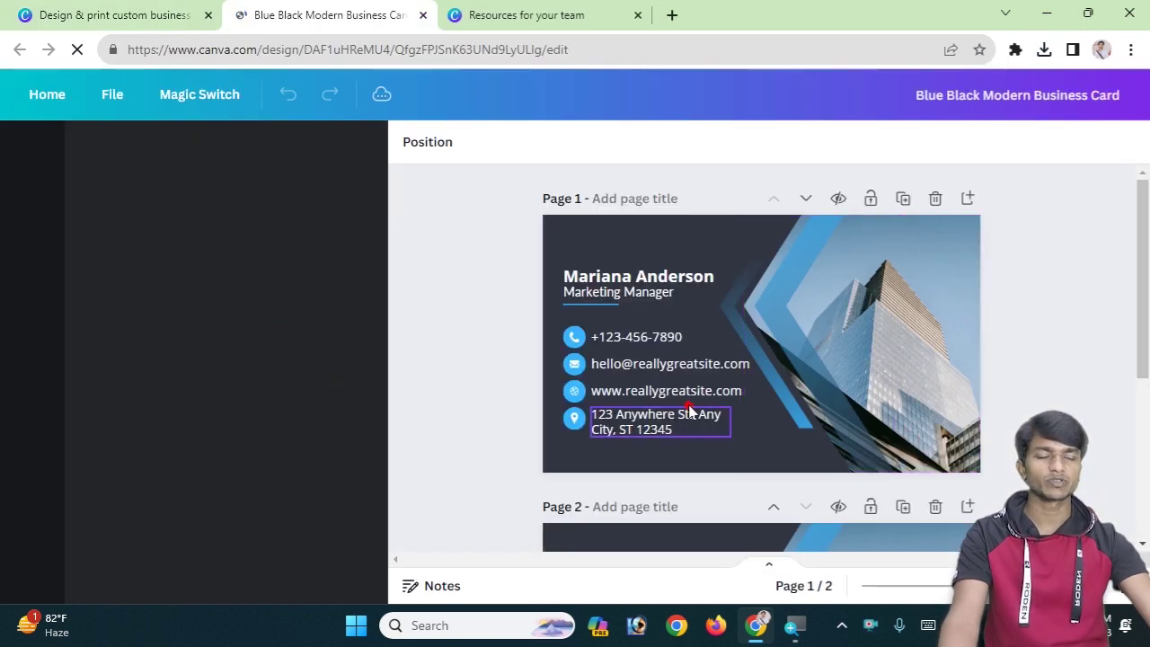
Erase the sample name above 'Marketing Manager' on the Blue Black card's front page.
{"action": "scroll", "coordinate": [690, 403], "scroll_direction": "down", "scroll_amount": 2}
{"action": "scroll", "coordinate": [694, 400], "scroll_direction": "down", "scroll_amount": 1}
{"action": "scroll", "coordinate": [866, 391], "scroll_direction": "up", "scroll_amount": 3}
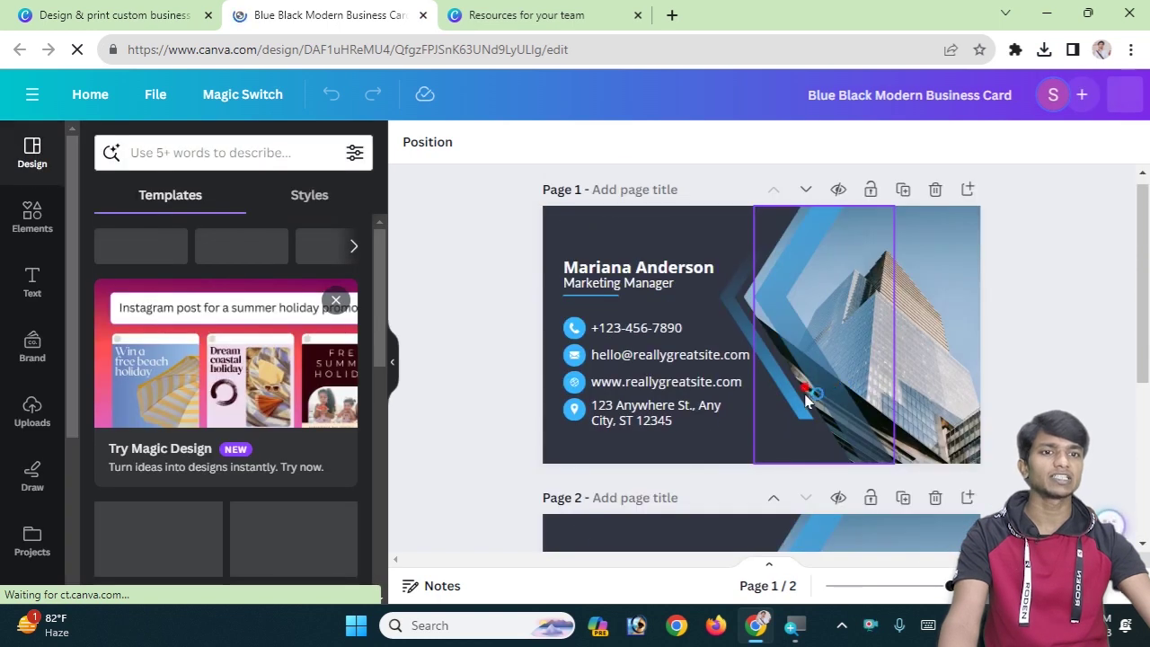
{"action": "scroll", "coordinate": [807, 400], "scroll_direction": "down", "scroll_amount": 3}
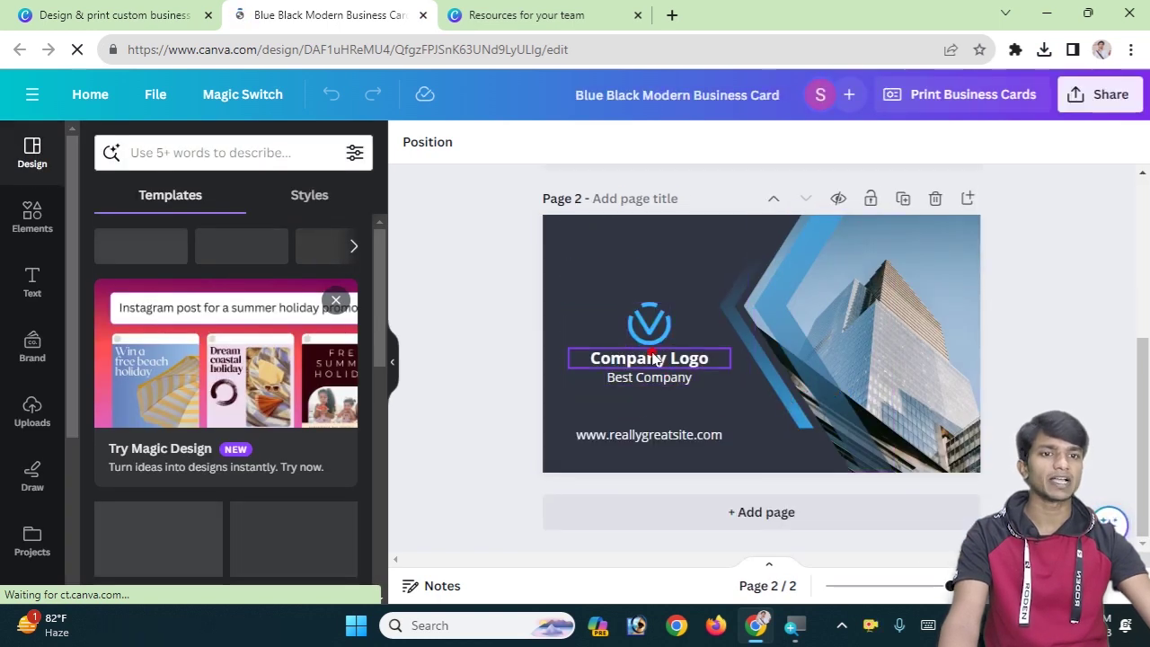
{"action": "scroll", "coordinate": [668, 340], "scroll_direction": "up", "scroll_amount": 3}
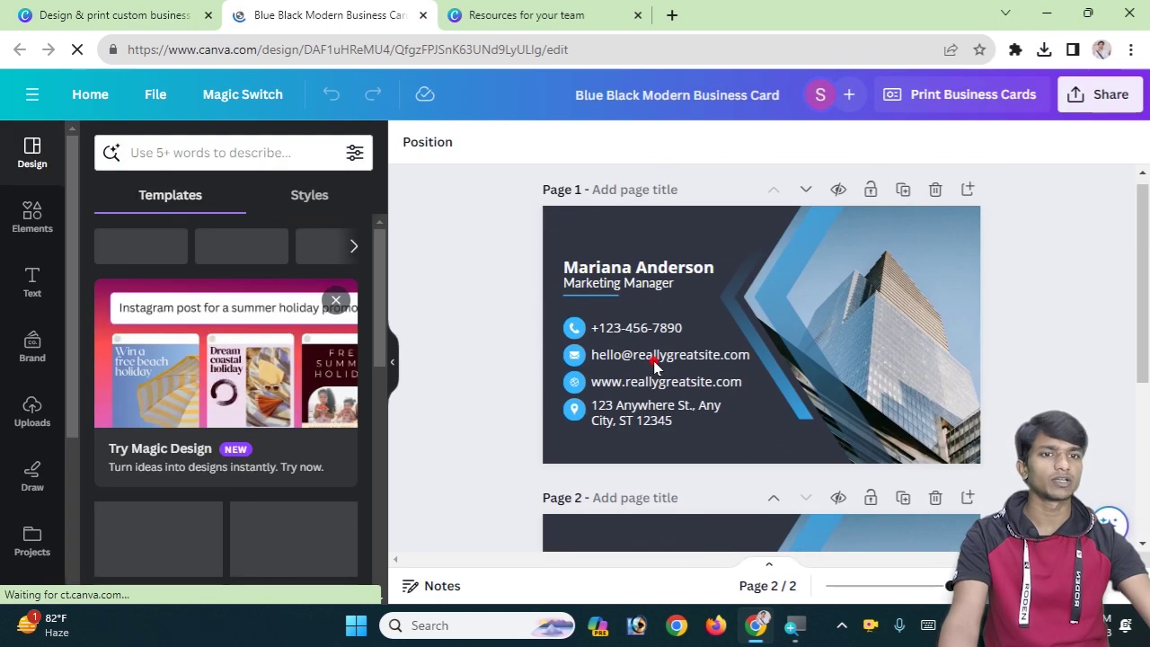
{"action": "double_click", "coordinate": [584, 267]}
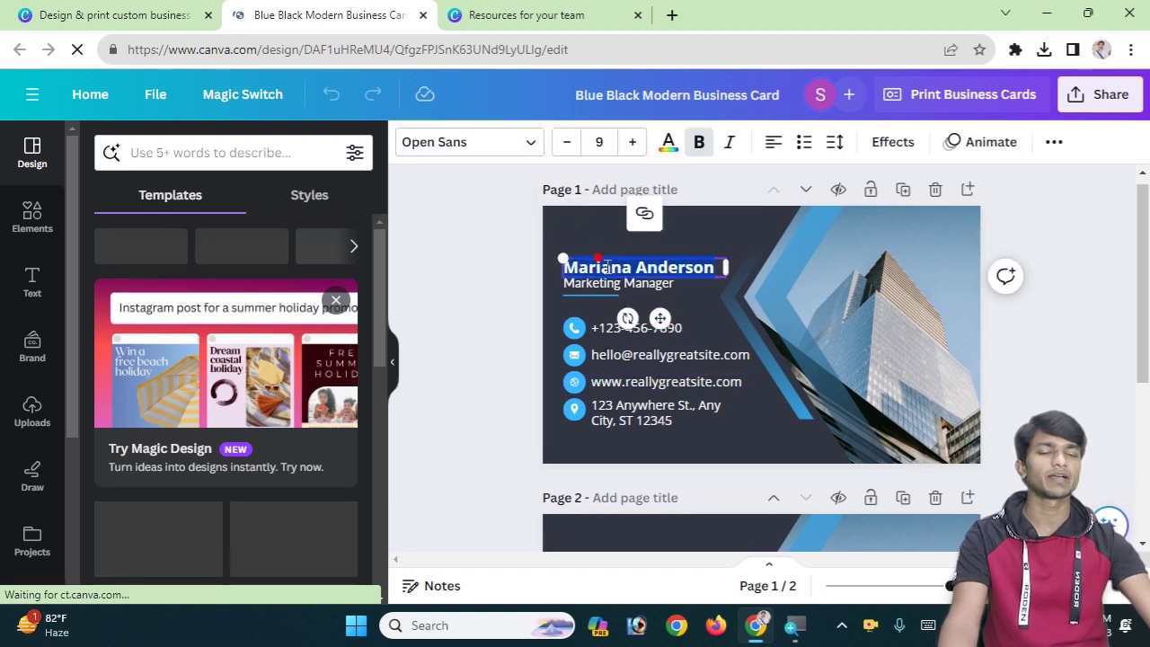
{"action": "key", "text": "BackSpace"}
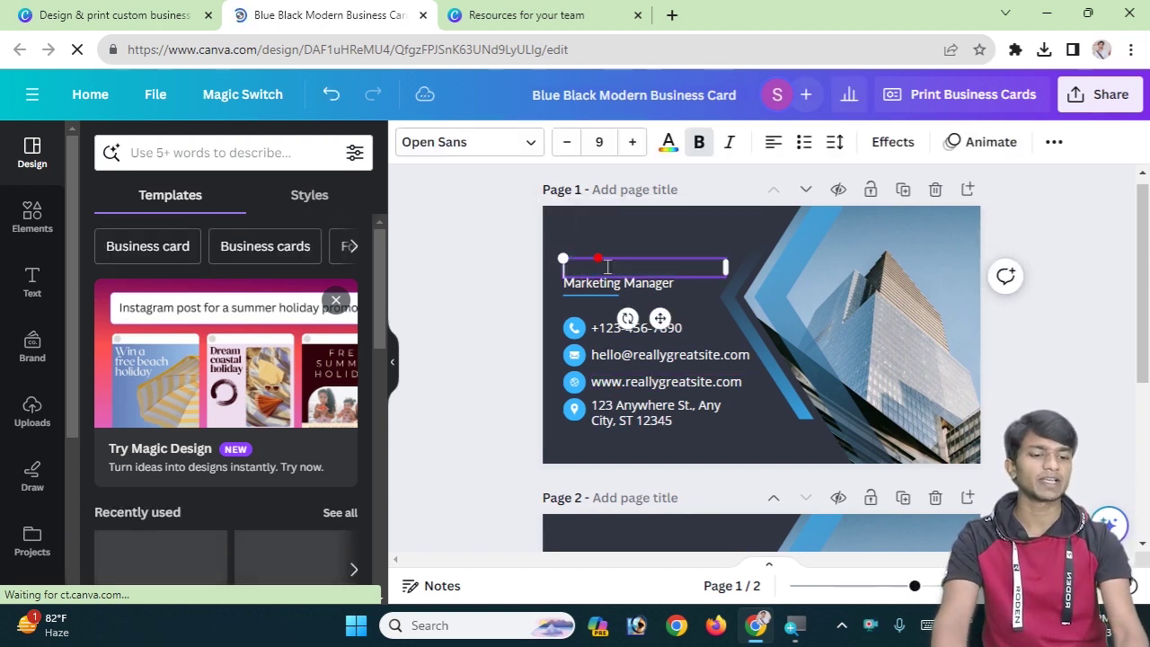
{"action": "scroll", "coordinate": [655, 385], "scroll_direction": "down", "scroll_amount": 3}
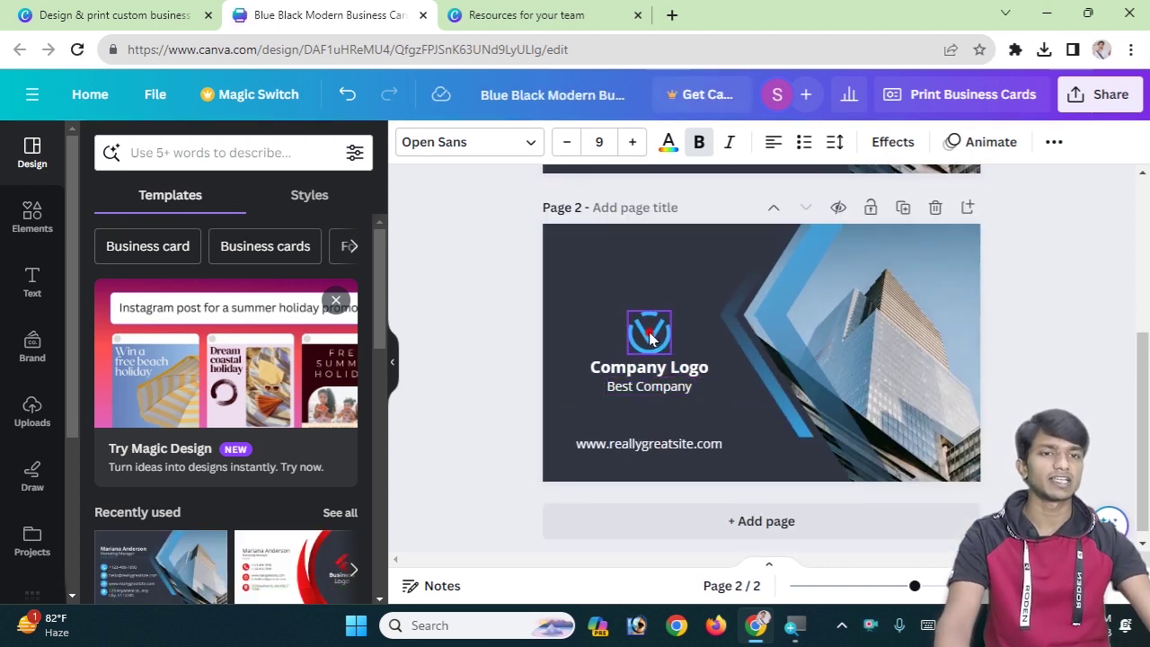
{"action": "scroll", "coordinate": [911, 359], "scroll_direction": "up", "scroll_amount": 2}
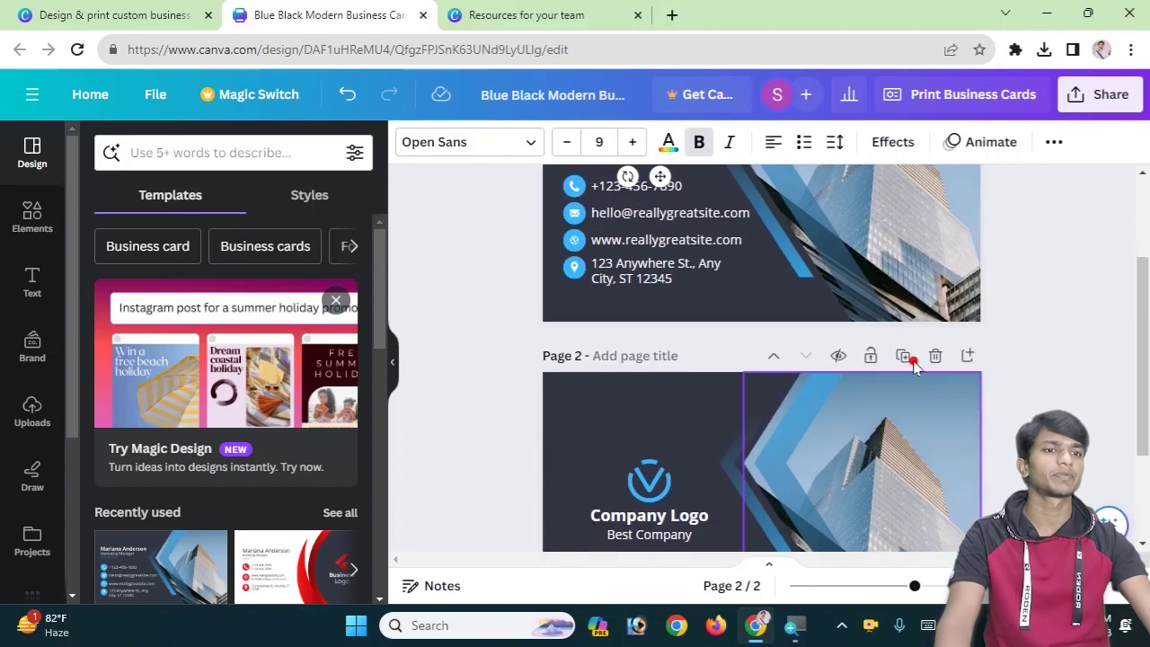
{"action": "scroll", "coordinate": [912, 376], "scroll_direction": "up", "scroll_amount": 2}
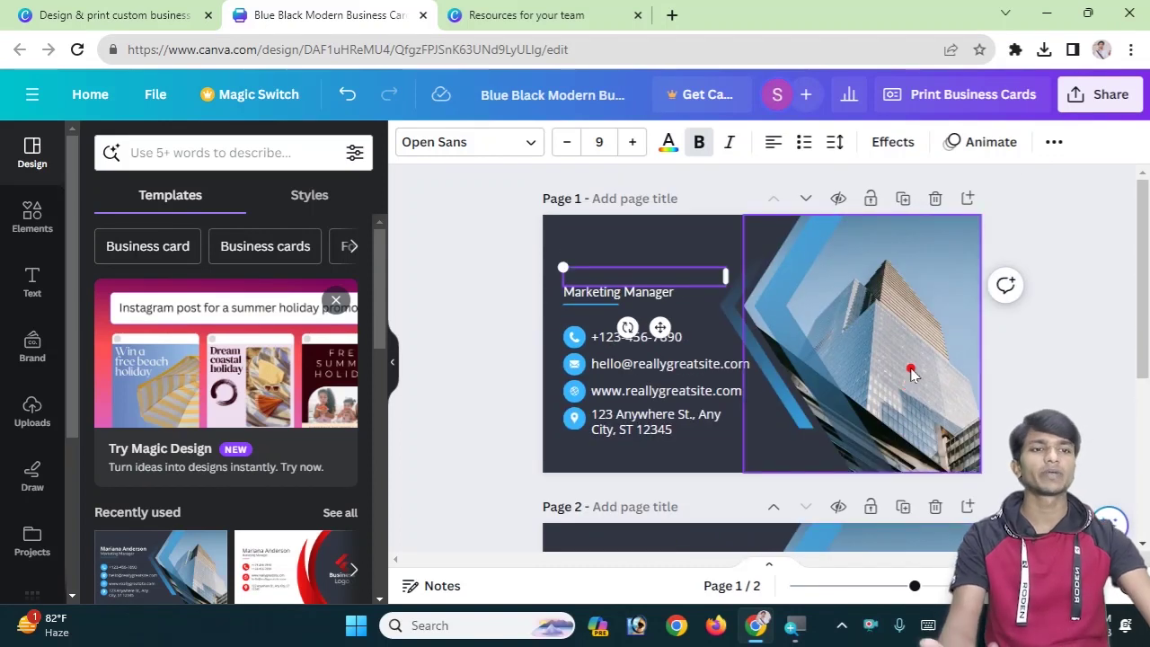
{"action": "scroll", "coordinate": [912, 368], "scroll_direction": "down", "scroll_amount": 3}
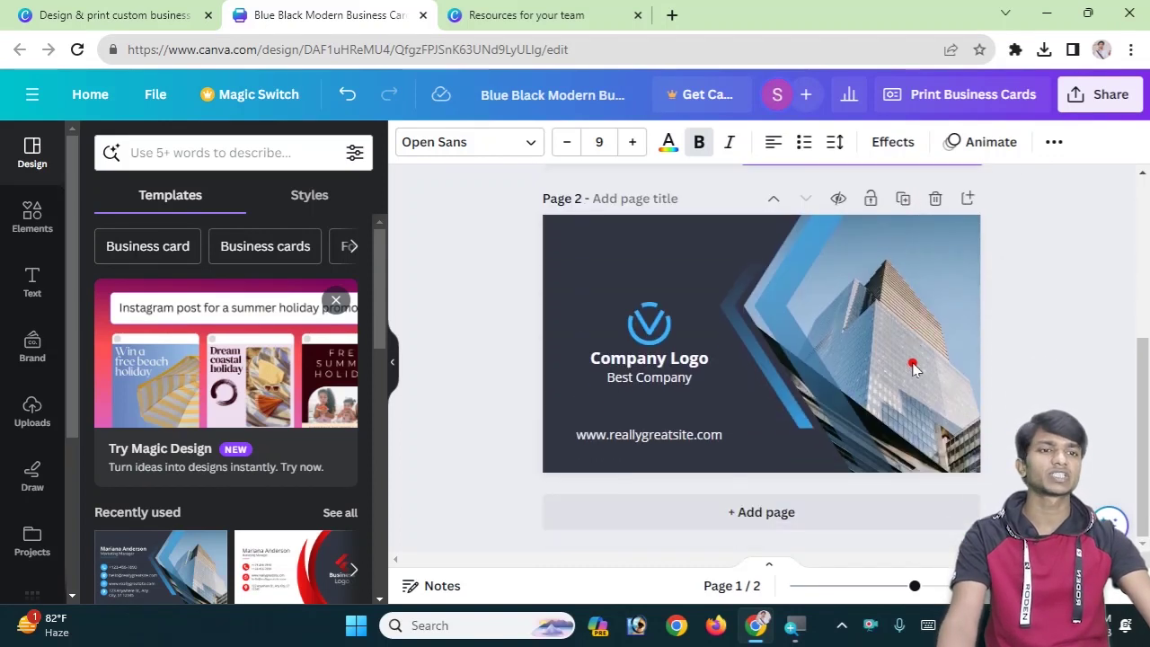
{"action": "scroll", "coordinate": [887, 385], "scroll_direction": "up", "scroll_amount": 3}
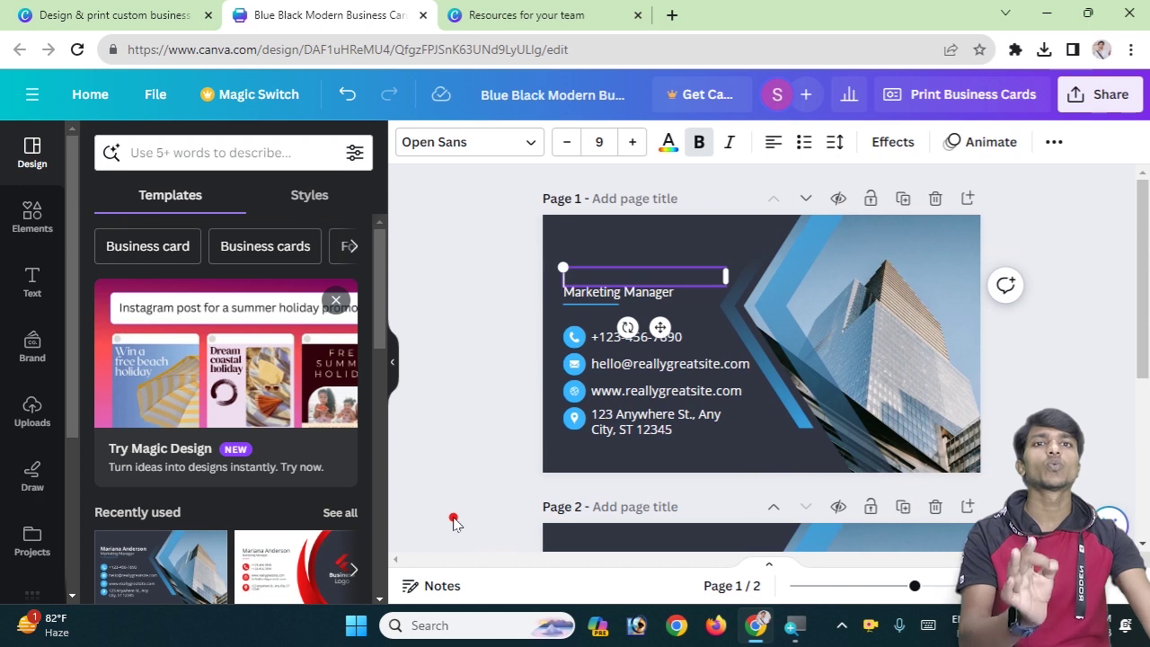
{"action": "scroll", "coordinate": [749, 355], "scroll_direction": "down", "scroll_amount": 3}
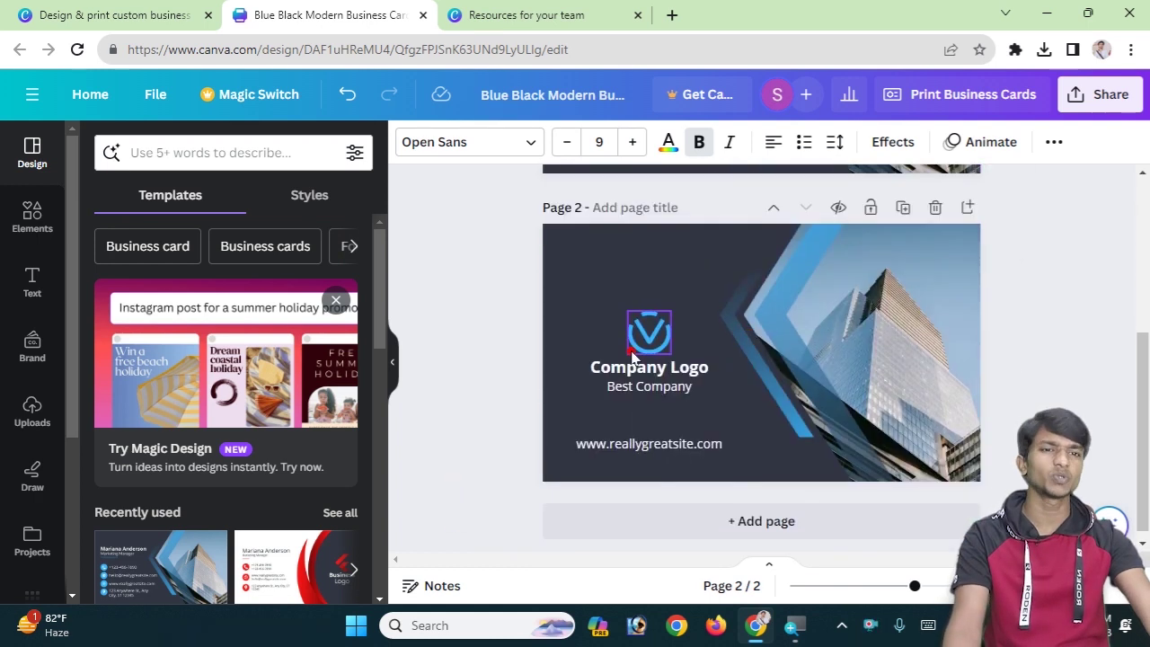
{"action": "scroll", "coordinate": [919, 310], "scroll_direction": "up", "scroll_amount": 3}
{"action": "scroll", "coordinate": [918, 310], "scroll_direction": "up", "scroll_amount": 1}
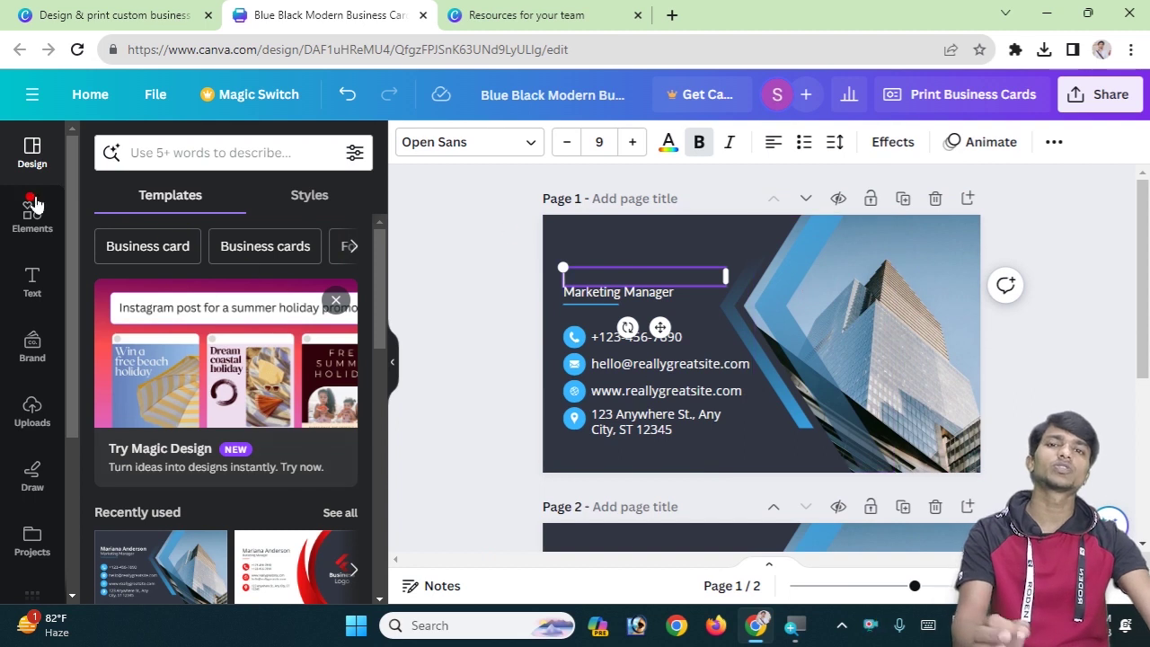
Reopen the red-black card and inspect its logo, job title, phone, email and website lines.
{"action": "left_click", "coordinate": [90, 14]}
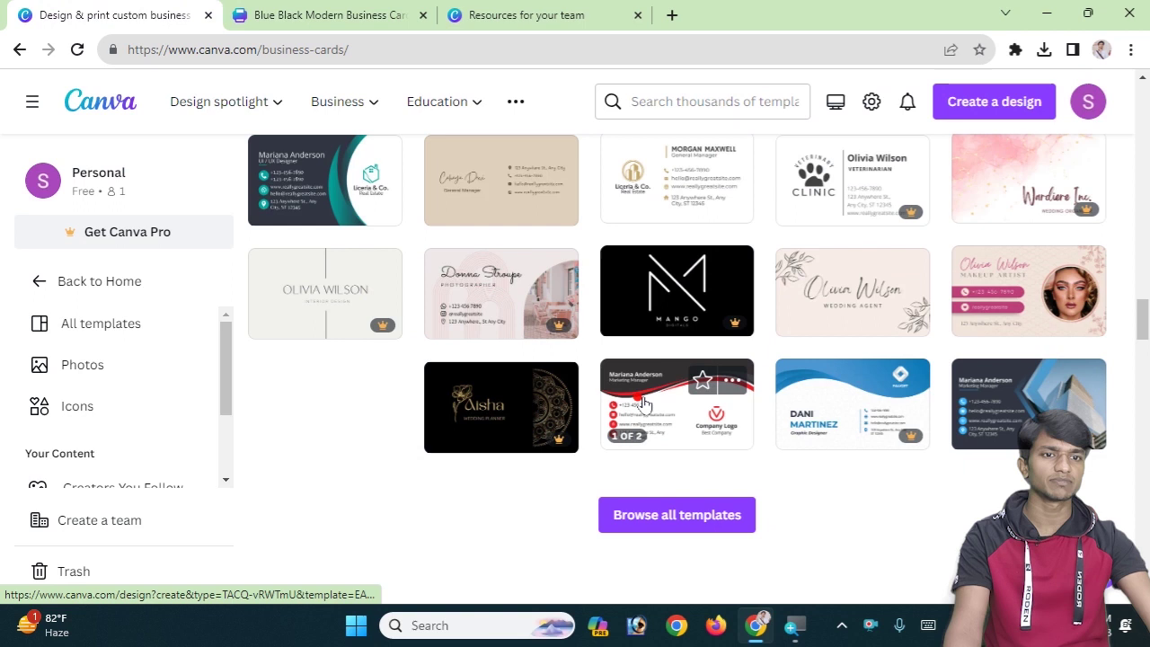
{"action": "left_click", "coordinate": [640, 401]}
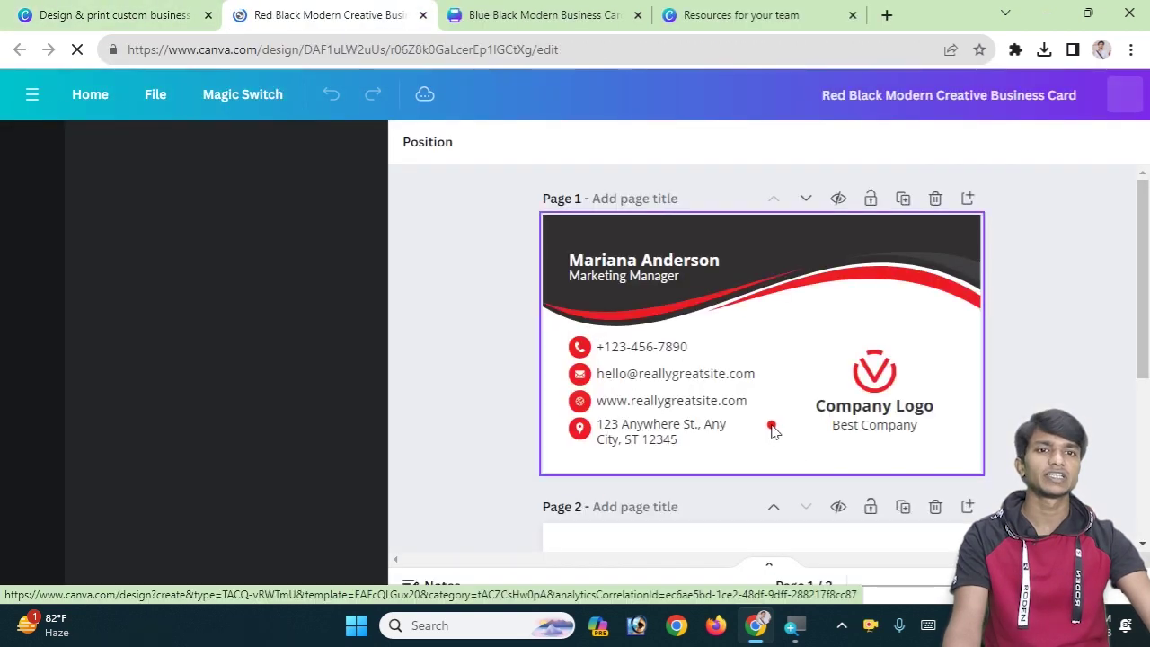
{"action": "left_click", "coordinate": [871, 386]}
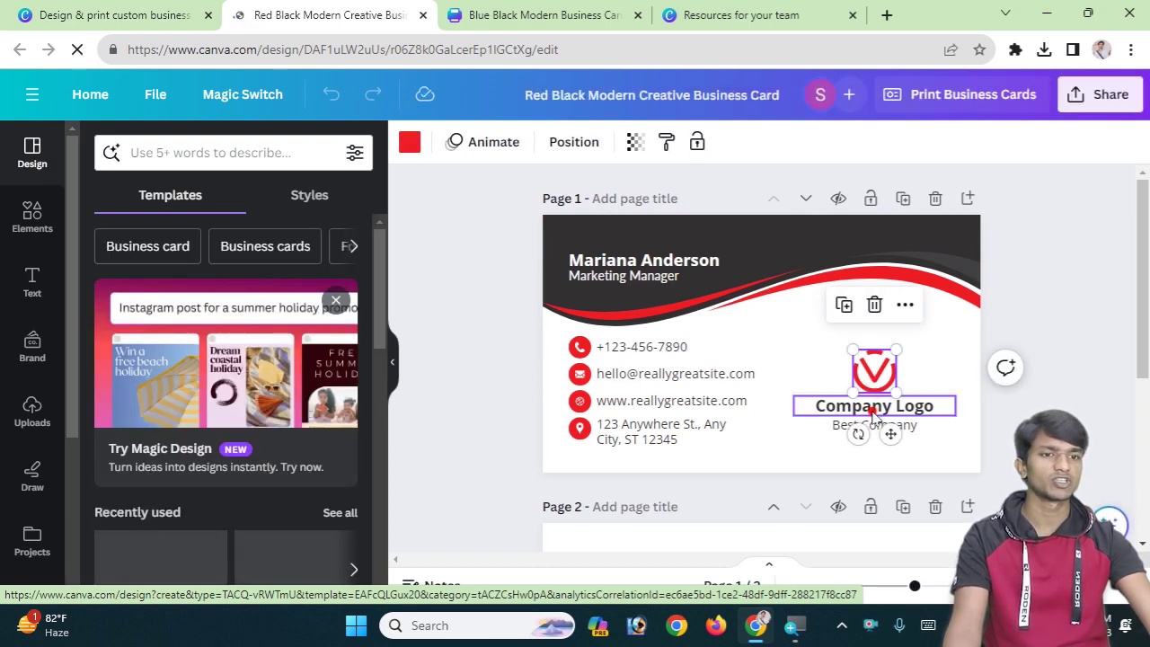
{"action": "left_click", "coordinate": [584, 261]}
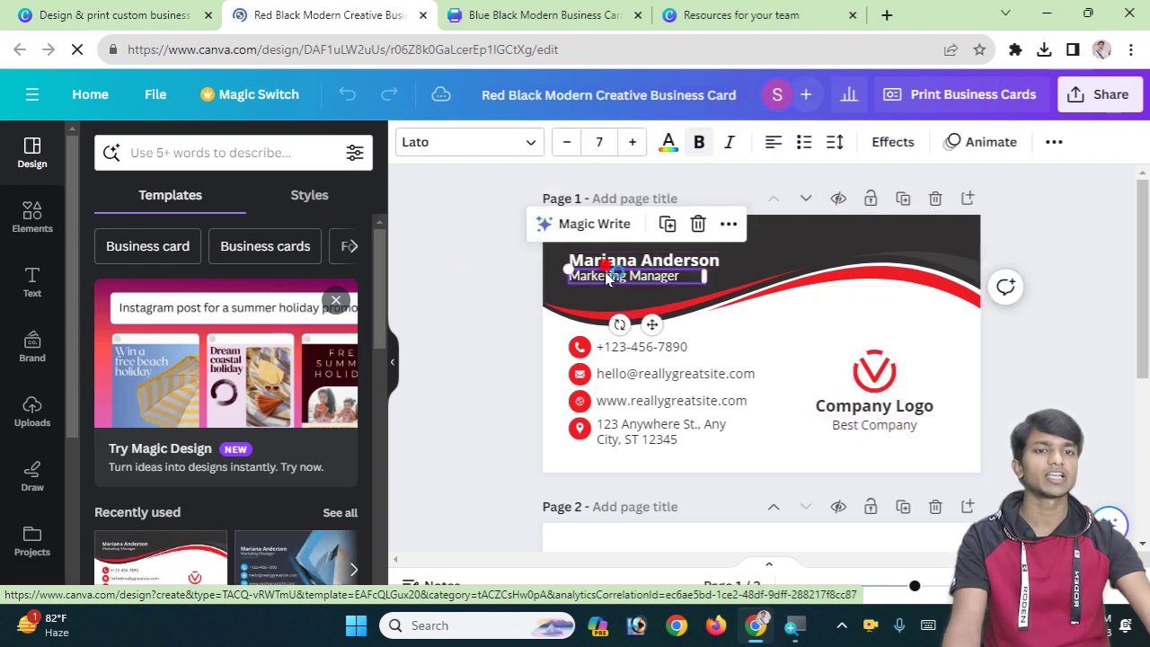
{"action": "left_click", "coordinate": [611, 349]}
{"action": "left_click", "coordinate": [612, 374]}
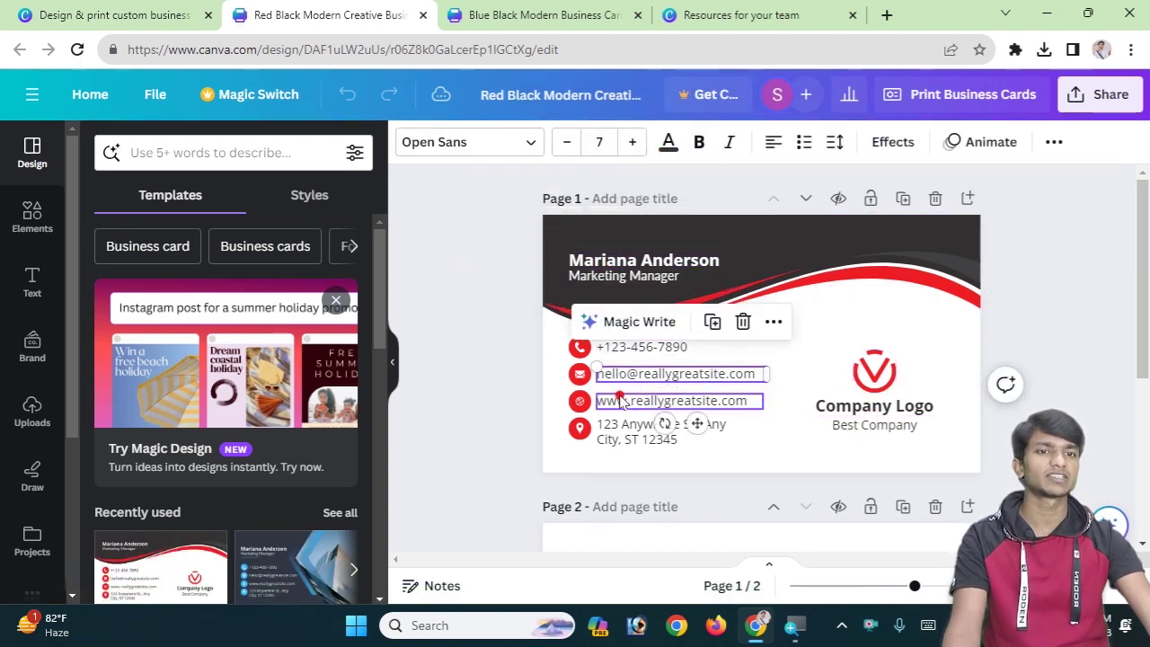
{"action": "left_click", "coordinate": [620, 401]}
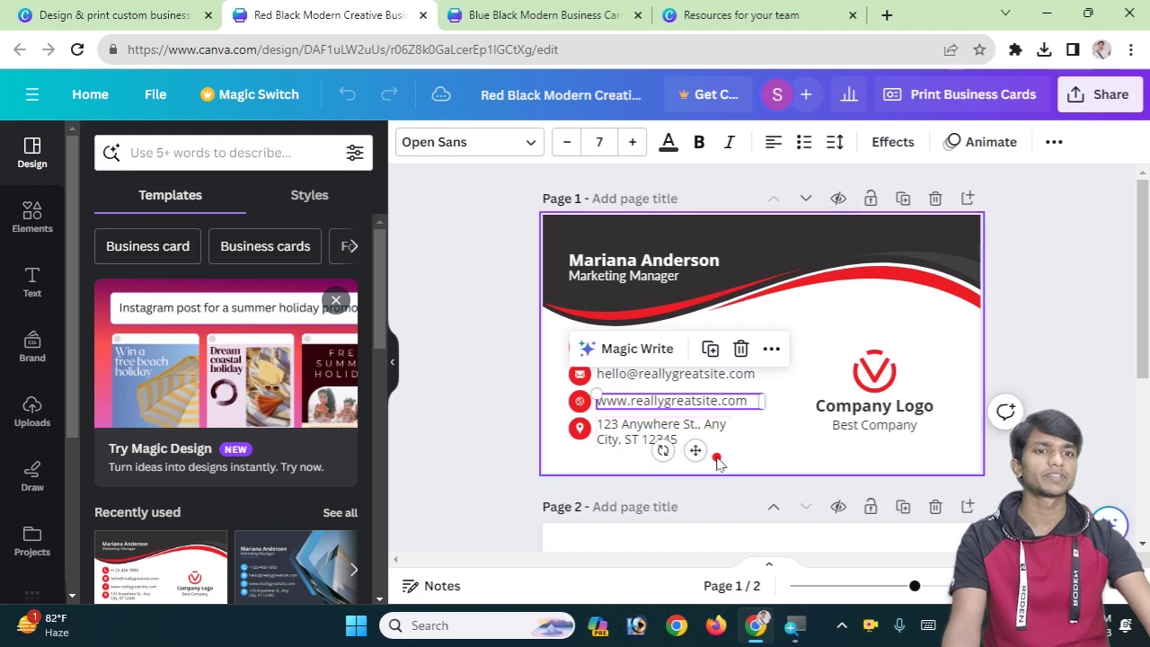
{"action": "scroll", "coordinate": [867, 422], "scroll_direction": "down", "scroll_amount": 3}
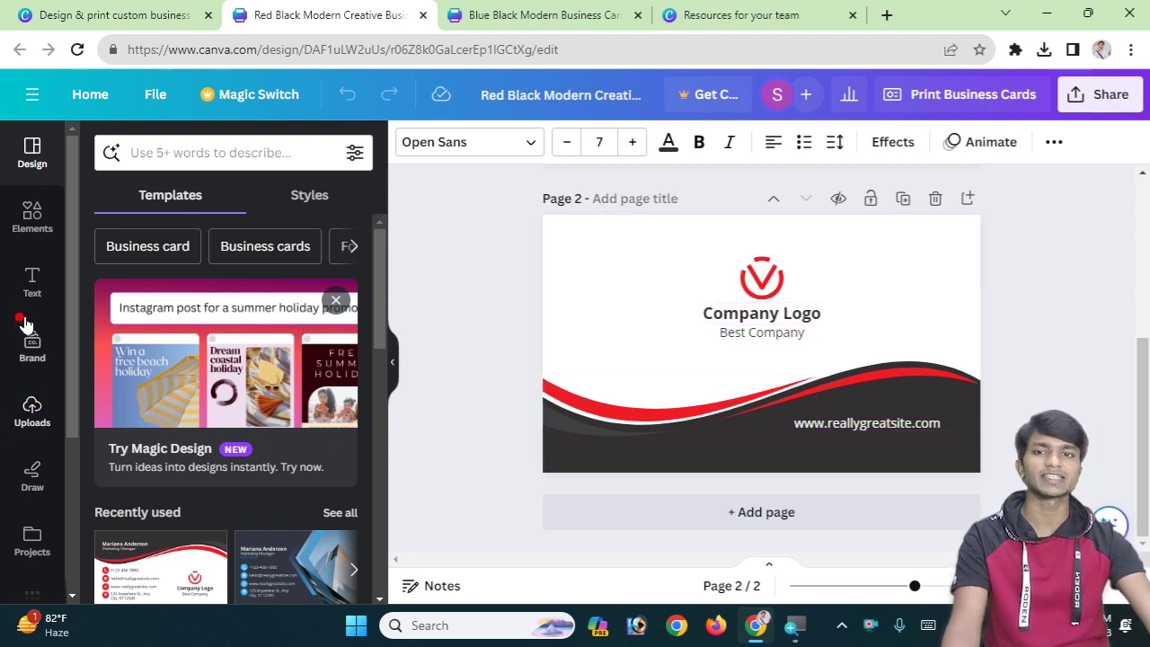
{"action": "left_click_drag", "start_coordinate": [381, 315], "coordinate": [409, 550]}
Close the red-black design and open the yellow-and-grey Professional Business Card template.
{"action": "key", "text": "ctrl+w"}
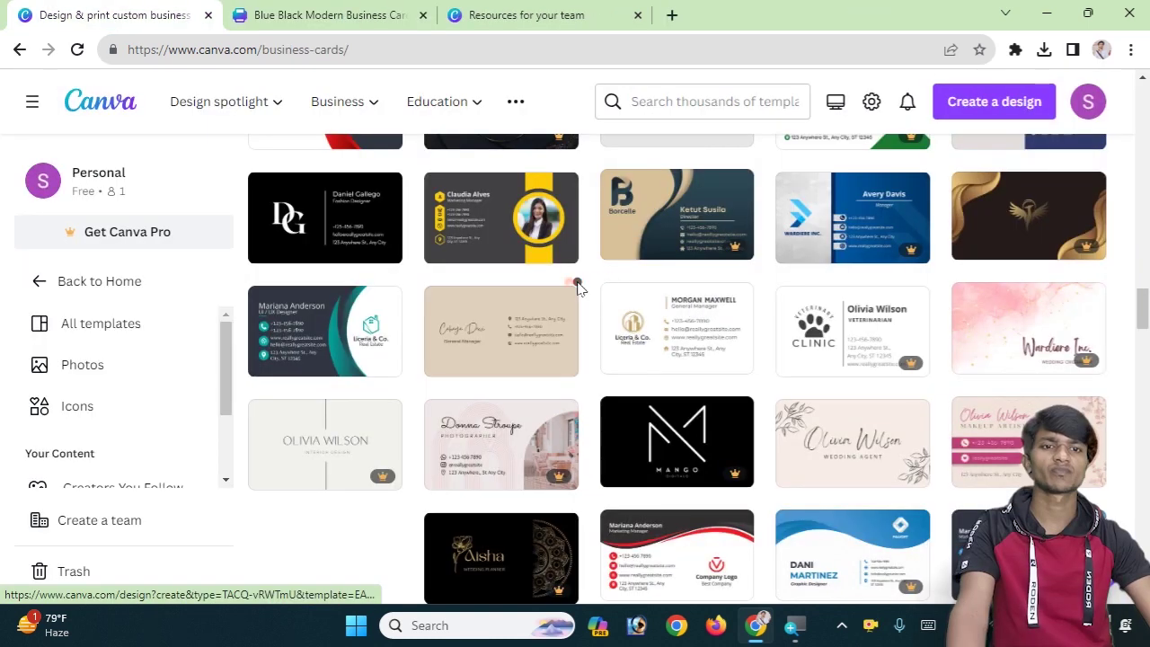
{"action": "left_click", "coordinate": [509, 236]}
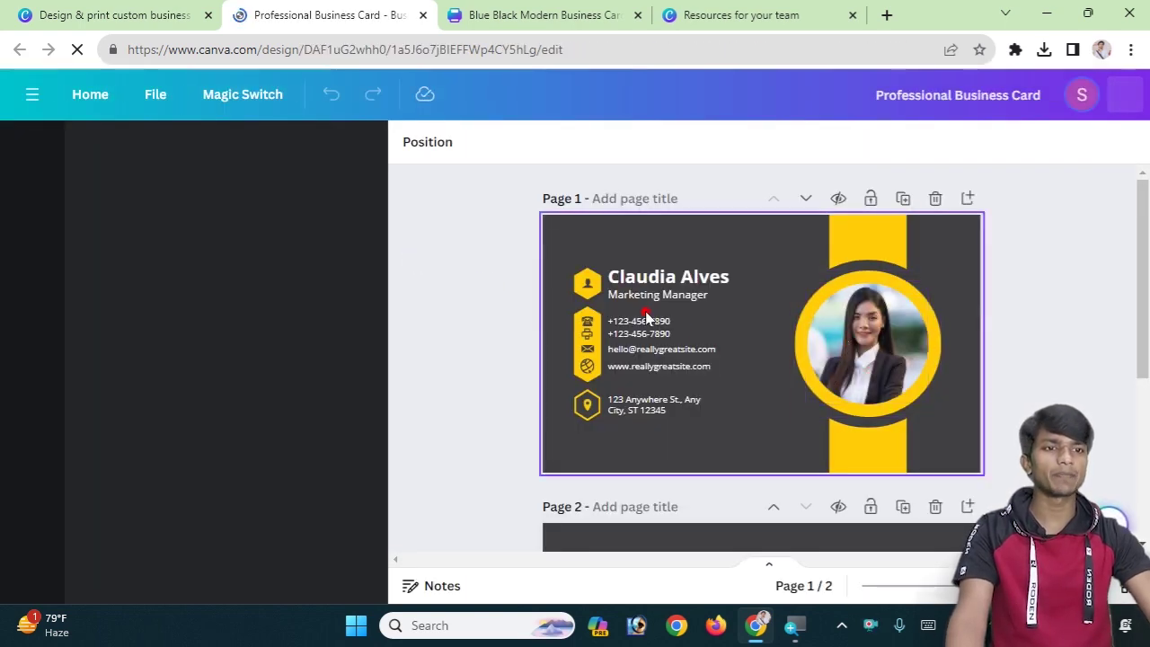
{"action": "mouse_move", "coordinate": [868, 345]}
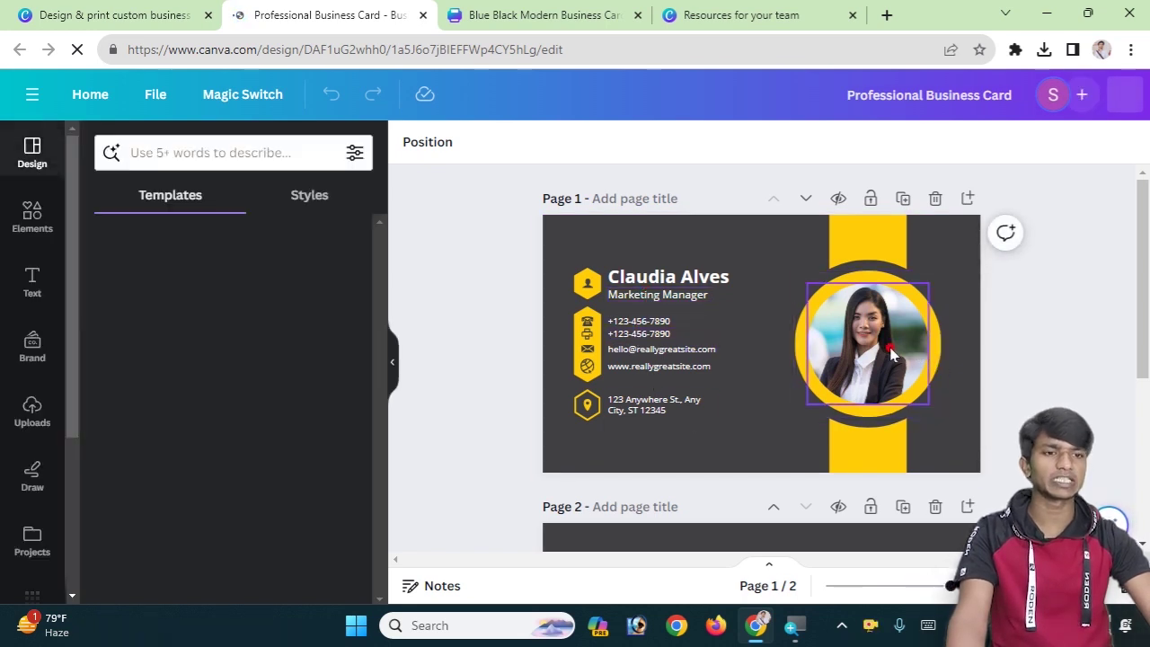
Drag the uploaded keyboard photo from Uploads into the card's circular yellow-ringed frame.
{"action": "left_click", "coordinate": [38, 415]}
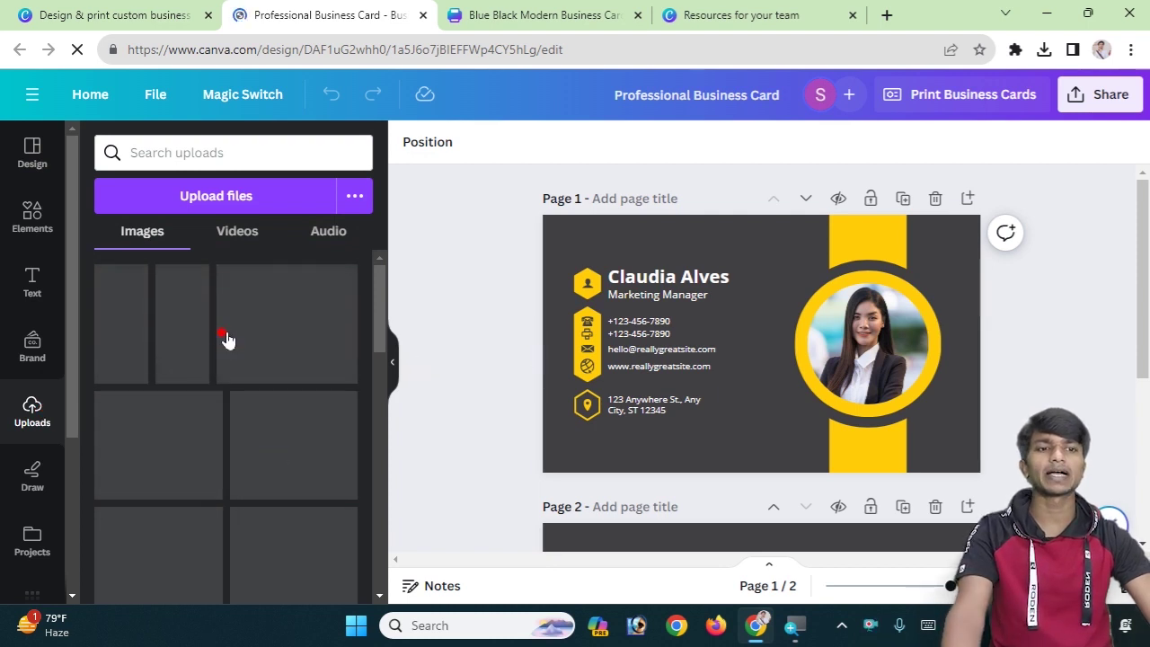
{"action": "scroll", "coordinate": [237, 458], "scroll_direction": "down", "scroll_amount": 3}
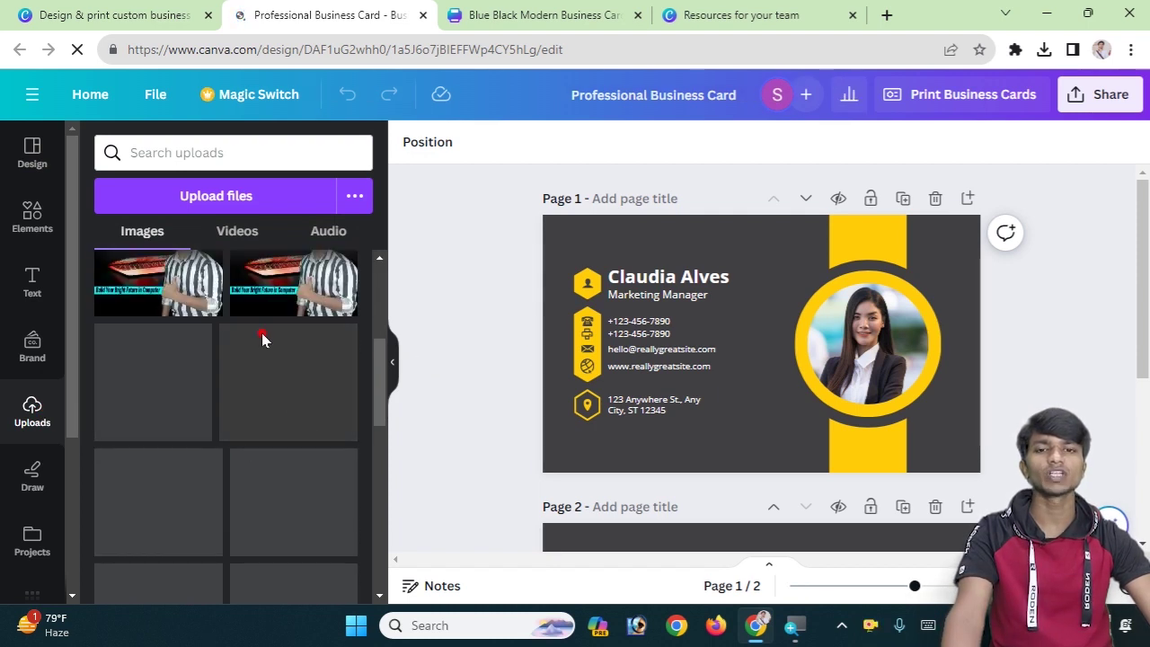
{"action": "scroll", "coordinate": [257, 337], "scroll_direction": "up", "scroll_amount": 2}
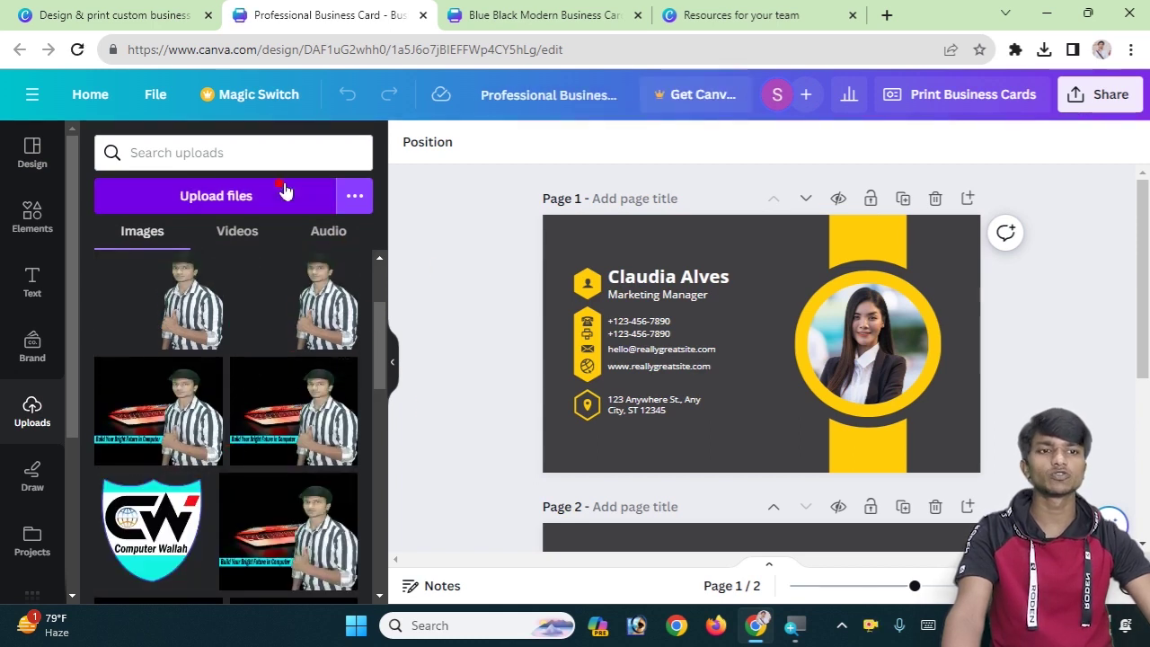
{"action": "mouse_move", "coordinate": [151, 531]}
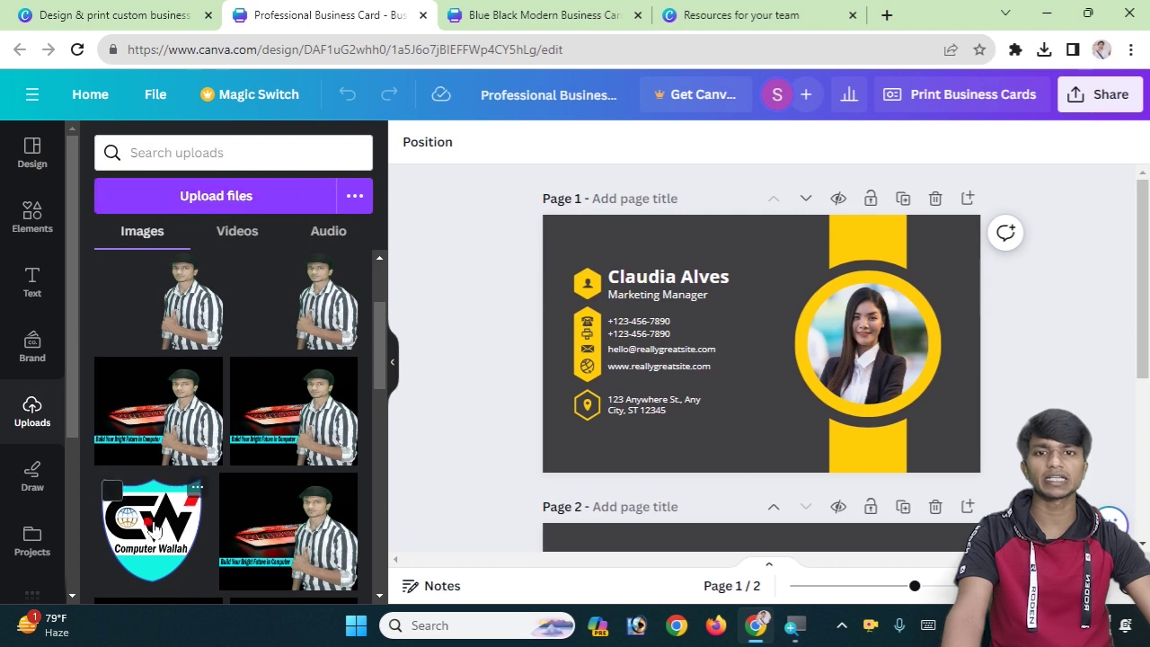
{"action": "left_click_drag", "start_coordinate": [143, 537], "coordinate": [899, 340]}
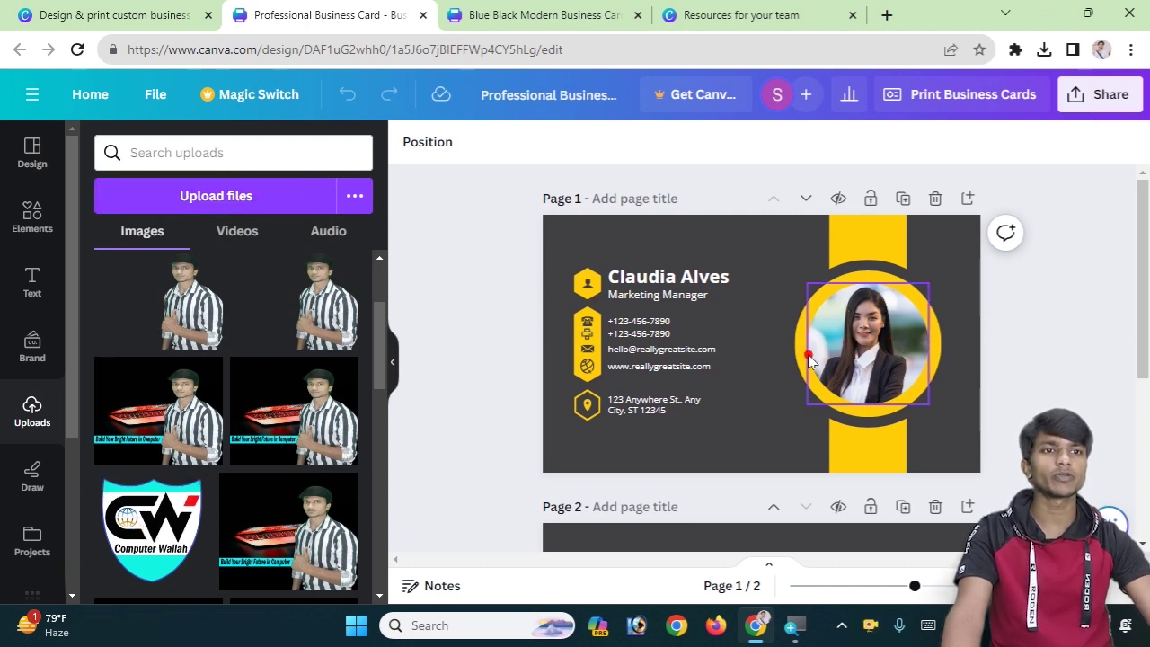
{"action": "left_click_drag", "start_coordinate": [611, 396], "coordinate": [867, 342]}
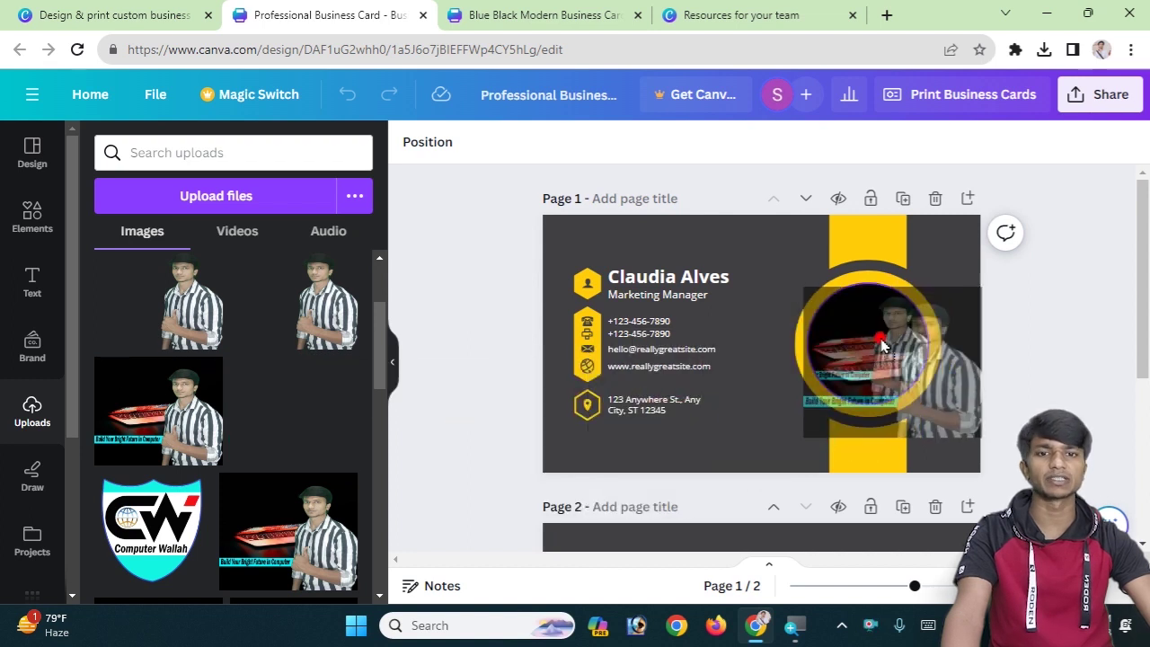
{"action": "left_click", "coordinate": [962, 350]}
{"action": "left_click", "coordinate": [864, 392]}
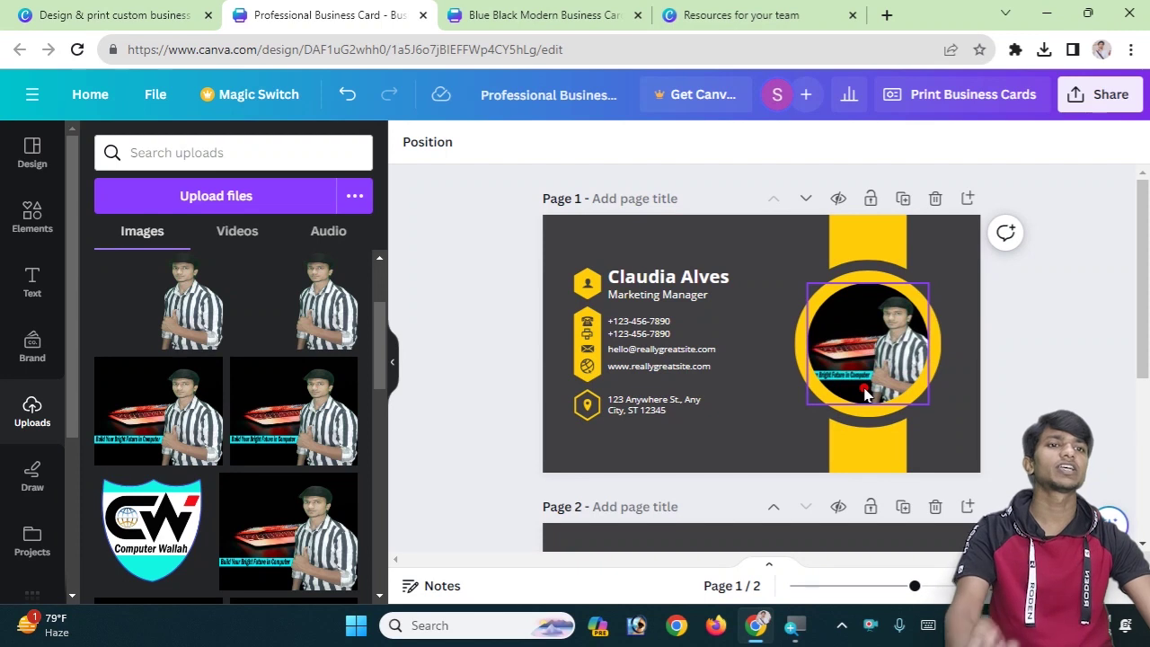
{"action": "scroll", "coordinate": [710, 396], "scroll_direction": "down", "scroll_amount": 3}
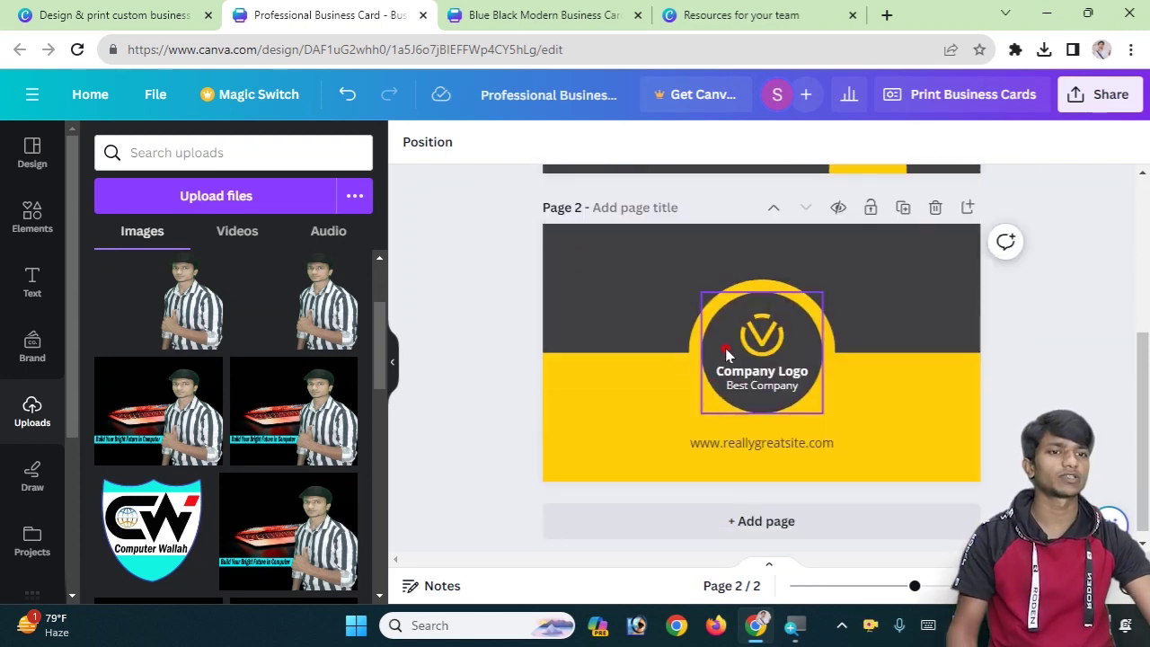
{"action": "scroll", "coordinate": [762, 350], "scroll_direction": "up", "scroll_amount": 3}
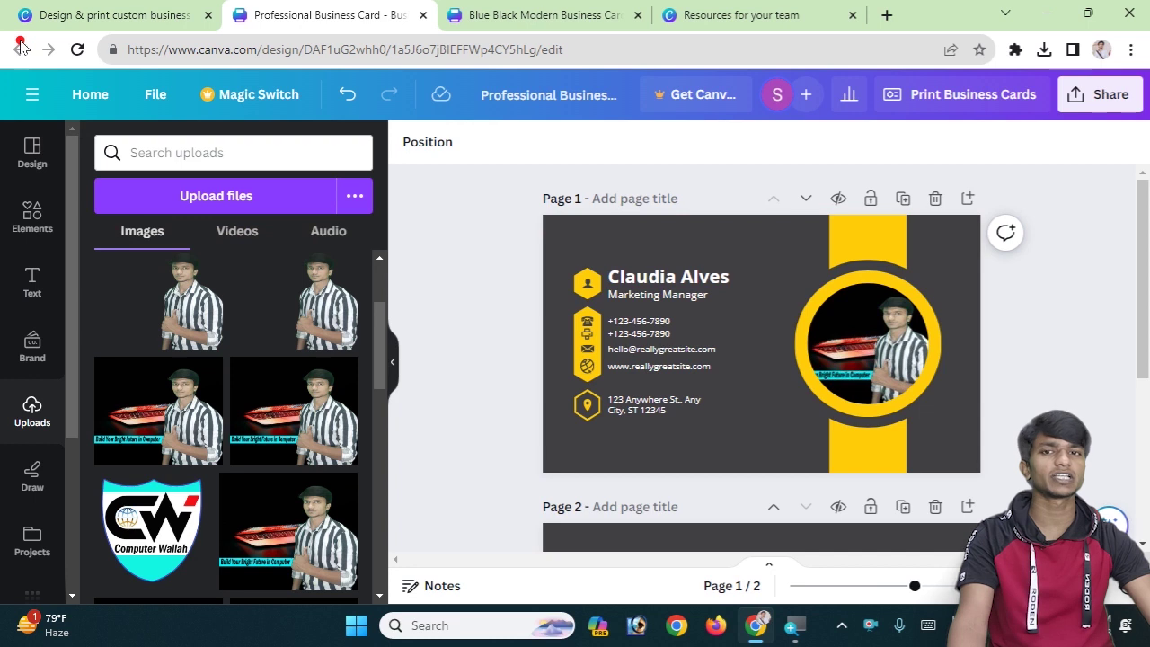
Return to the template gallery and scroll to the popular business card designs.
{"action": "left_click", "coordinate": [54, 14]}
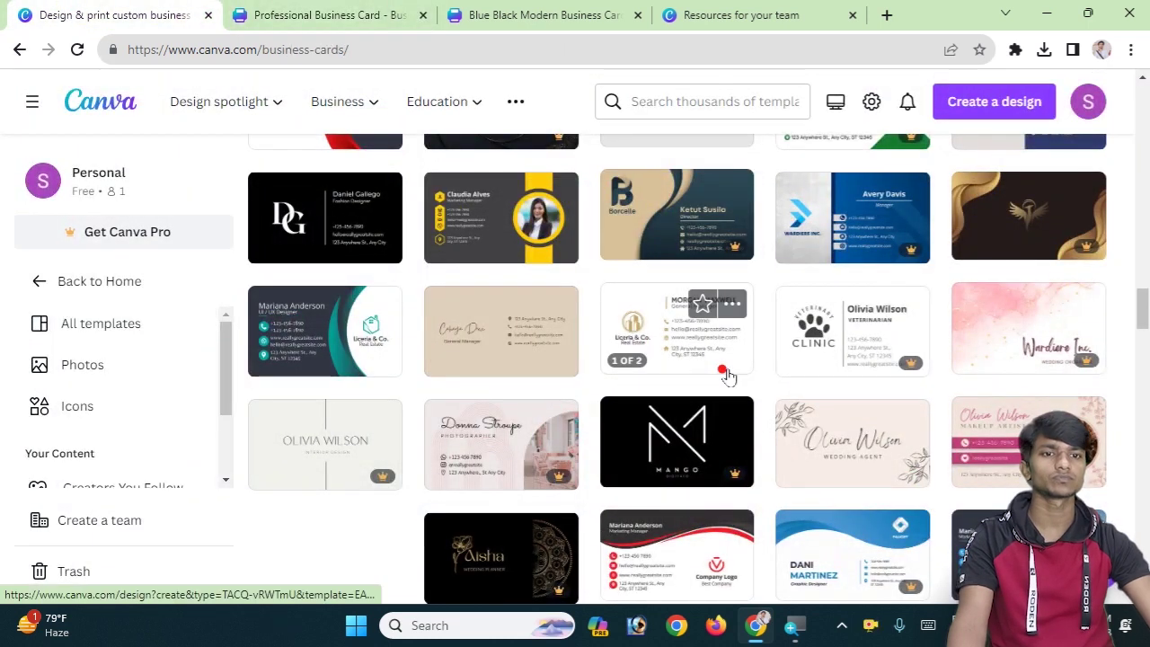
{"action": "scroll", "coordinate": [645, 452], "scroll_direction": "down", "scroll_amount": 3}
{"action": "scroll", "coordinate": [645, 452], "scroll_direction": "down", "scroll_amount": 1}
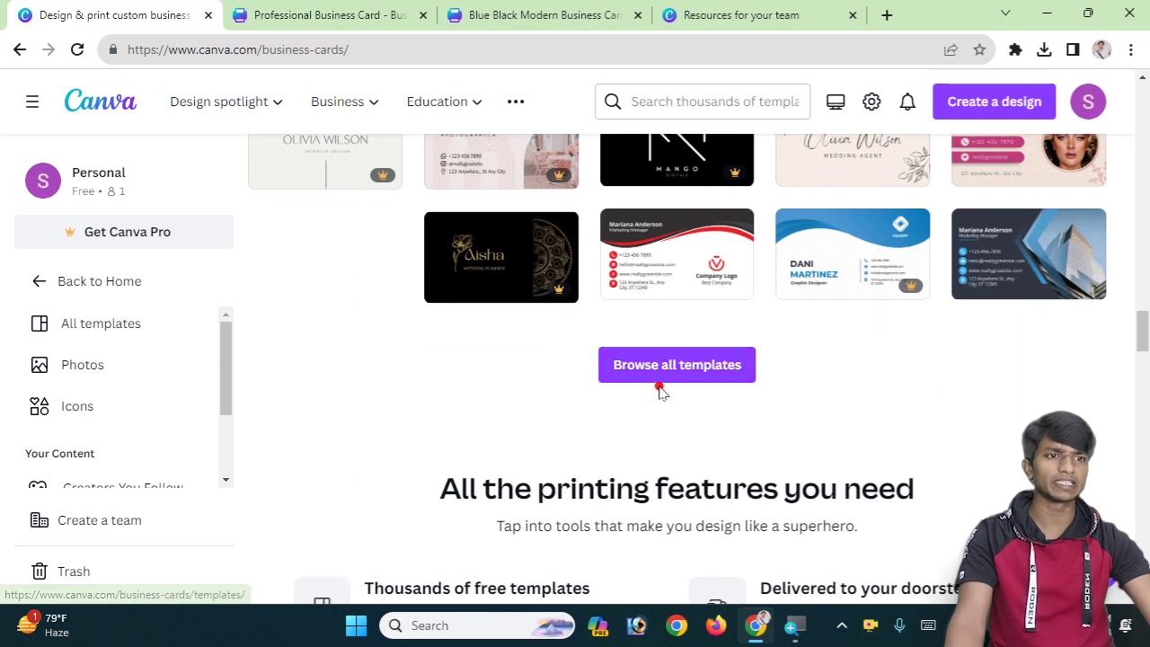
{"action": "scroll", "coordinate": [744, 375], "scroll_direction": "up", "scroll_amount": 5}
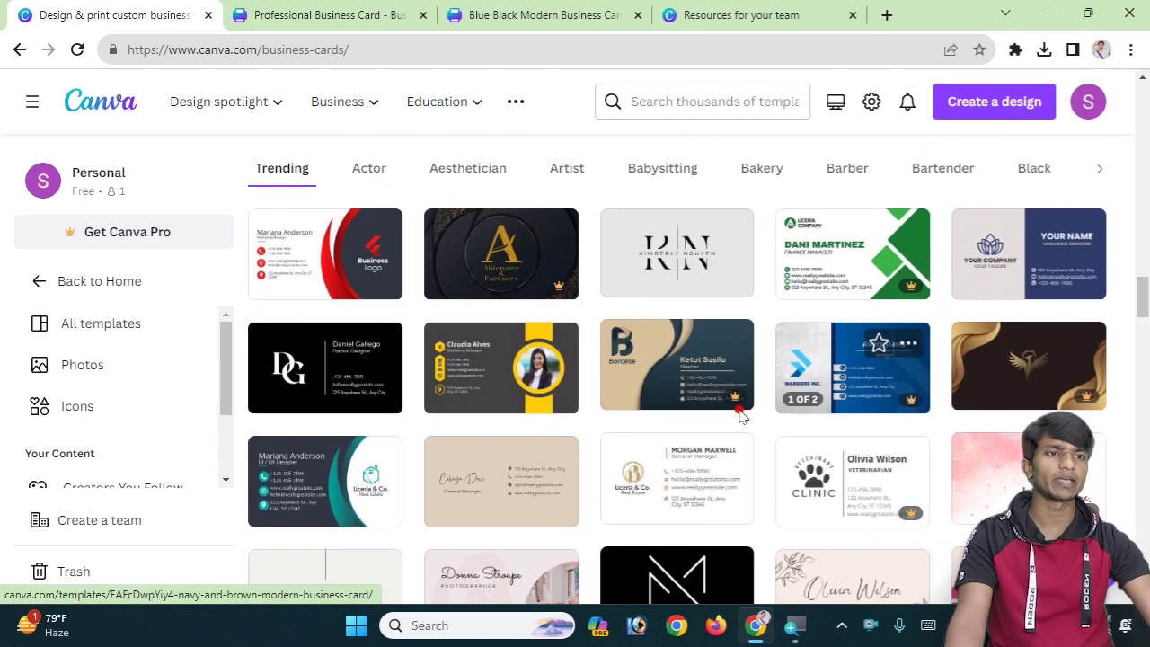
{"action": "scroll", "coordinate": [739, 405], "scroll_direction": "up", "scroll_amount": 3}
{"action": "scroll", "coordinate": [552, 497], "scroll_direction": "down", "scroll_amount": 2}
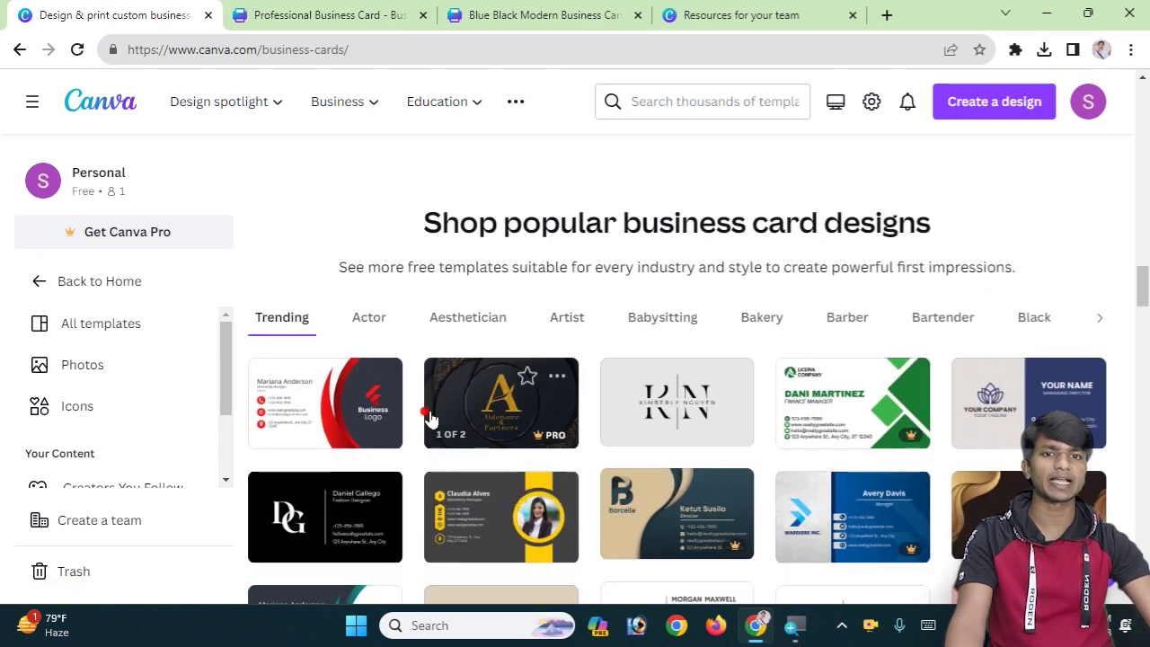
Browse Actor, Artist, Bakery, Cleaning and Creative categories and open the Creative Modern card.
{"action": "left_click", "coordinate": [350, 329]}
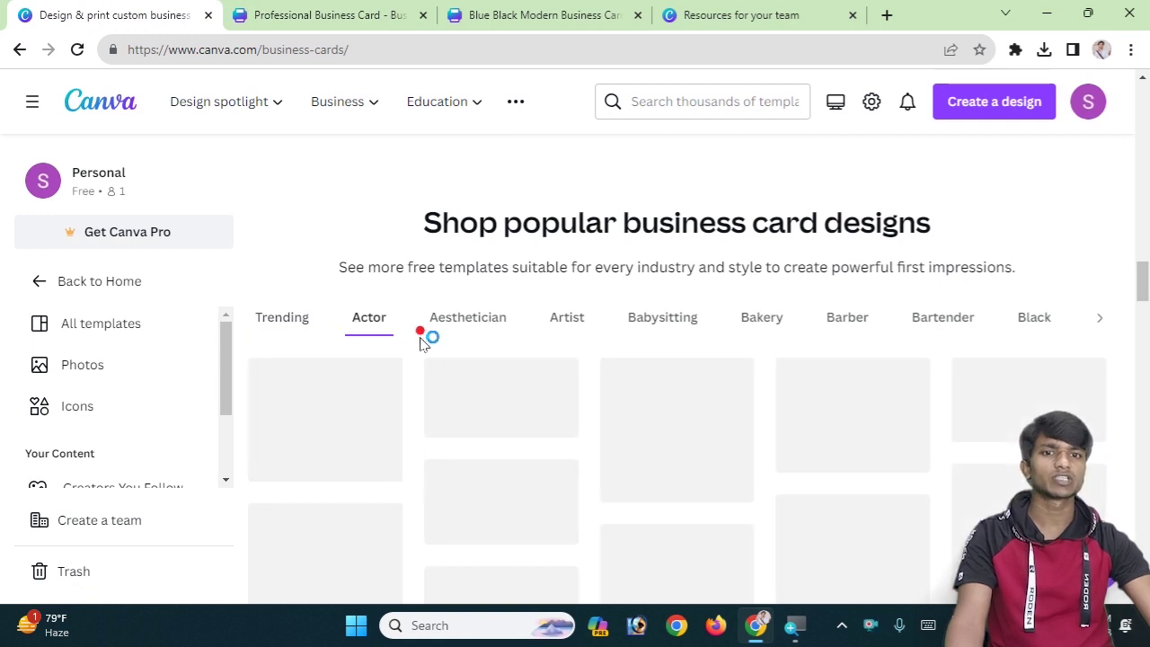
{"action": "scroll", "coordinate": [426, 333], "scroll_direction": "down", "scroll_amount": 2}
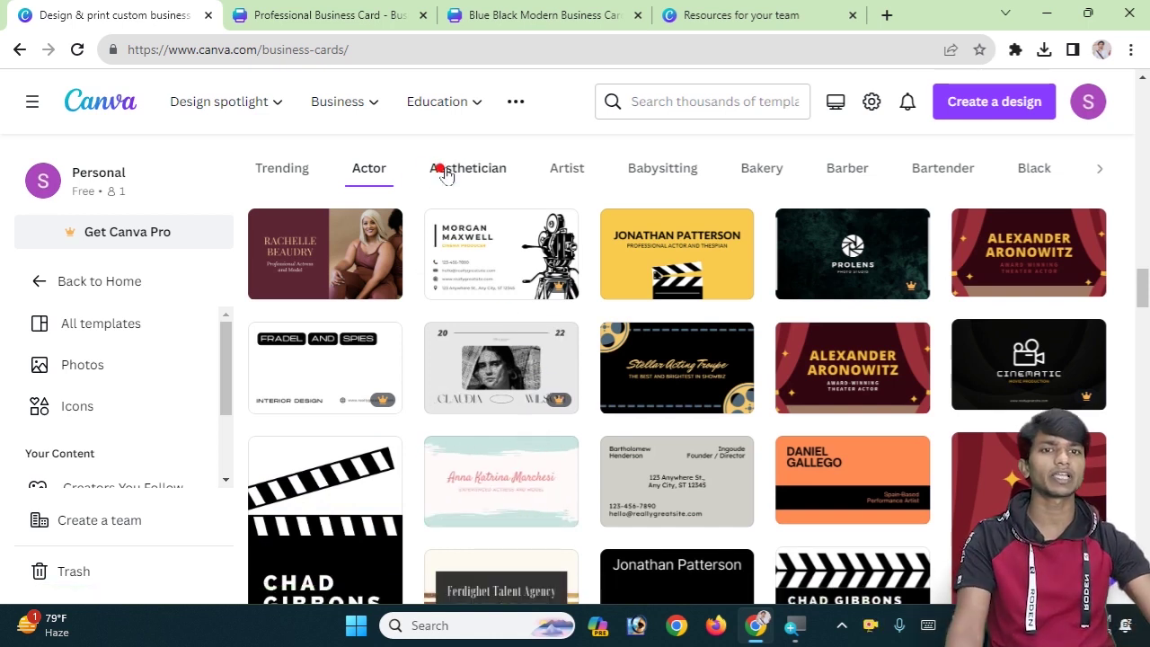
{"action": "left_click", "coordinate": [567, 170]}
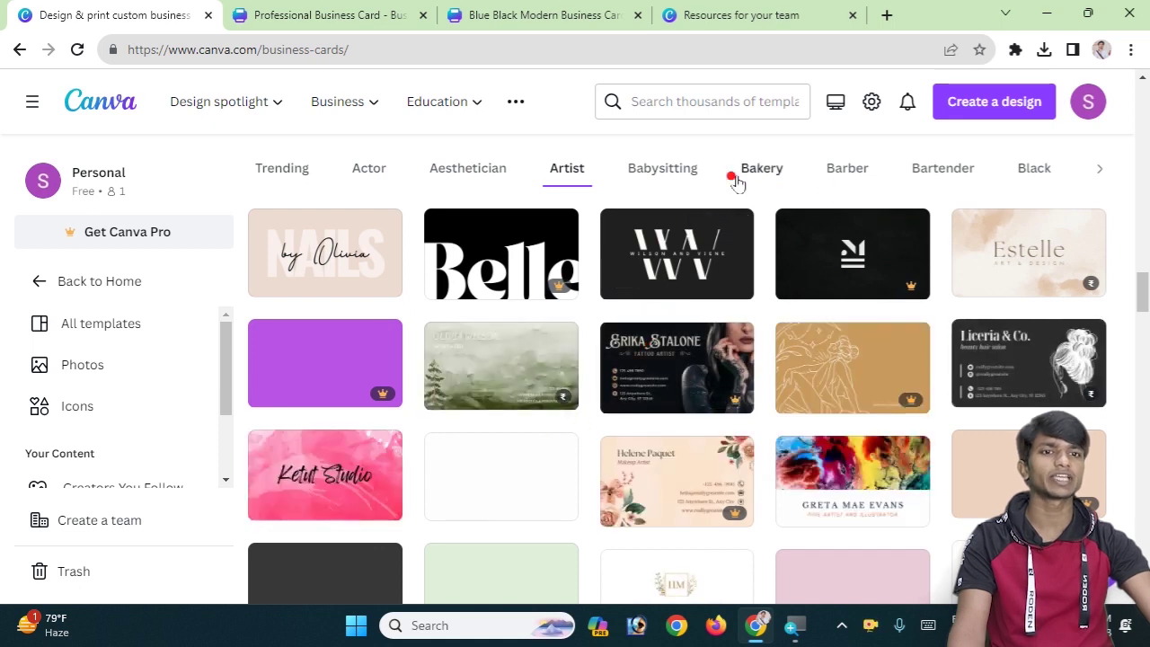
{"action": "left_click", "coordinate": [735, 178]}
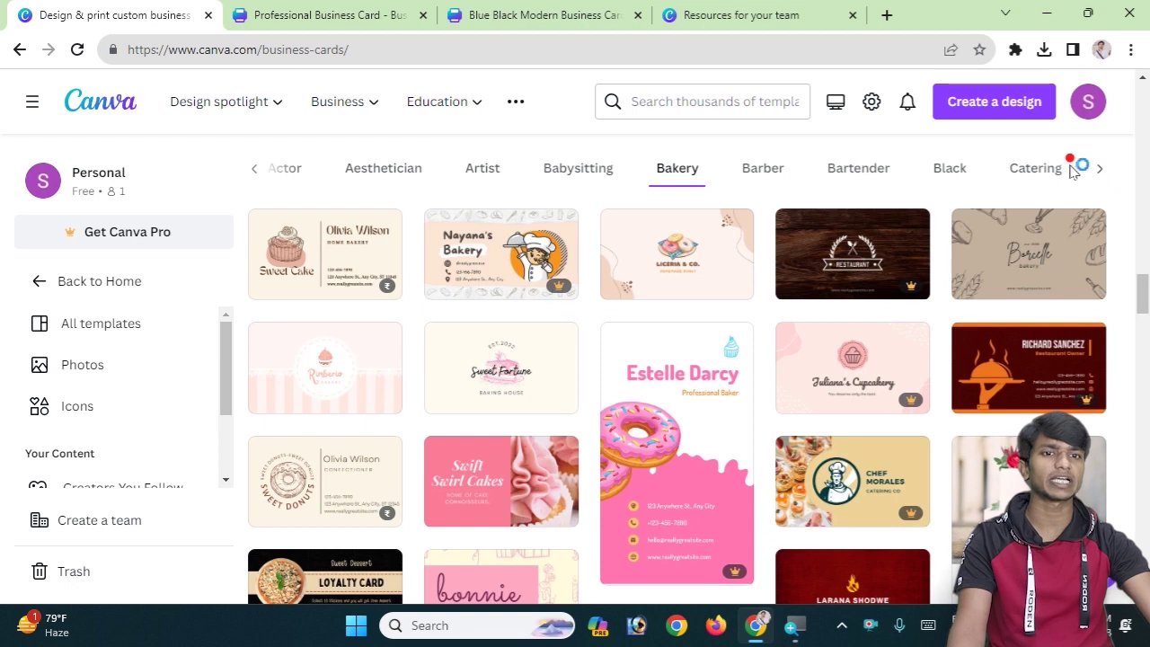
{"action": "left_click", "coordinate": [1092, 169]}
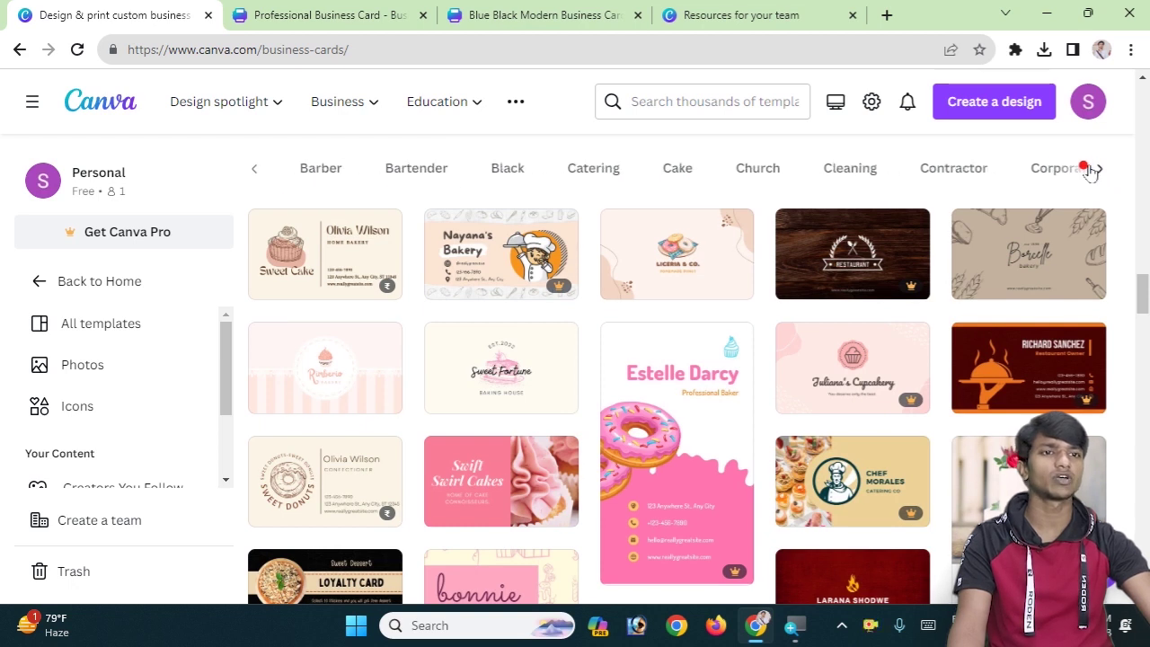
{"action": "left_click", "coordinate": [854, 173]}
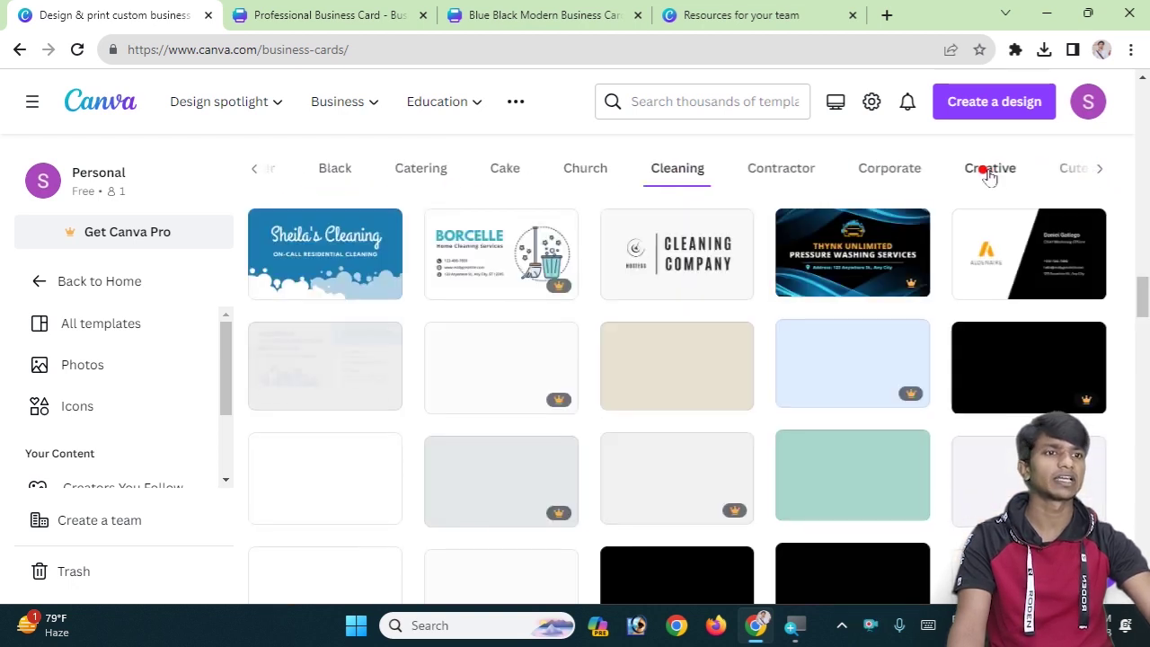
{"action": "left_click", "coordinate": [989, 172]}
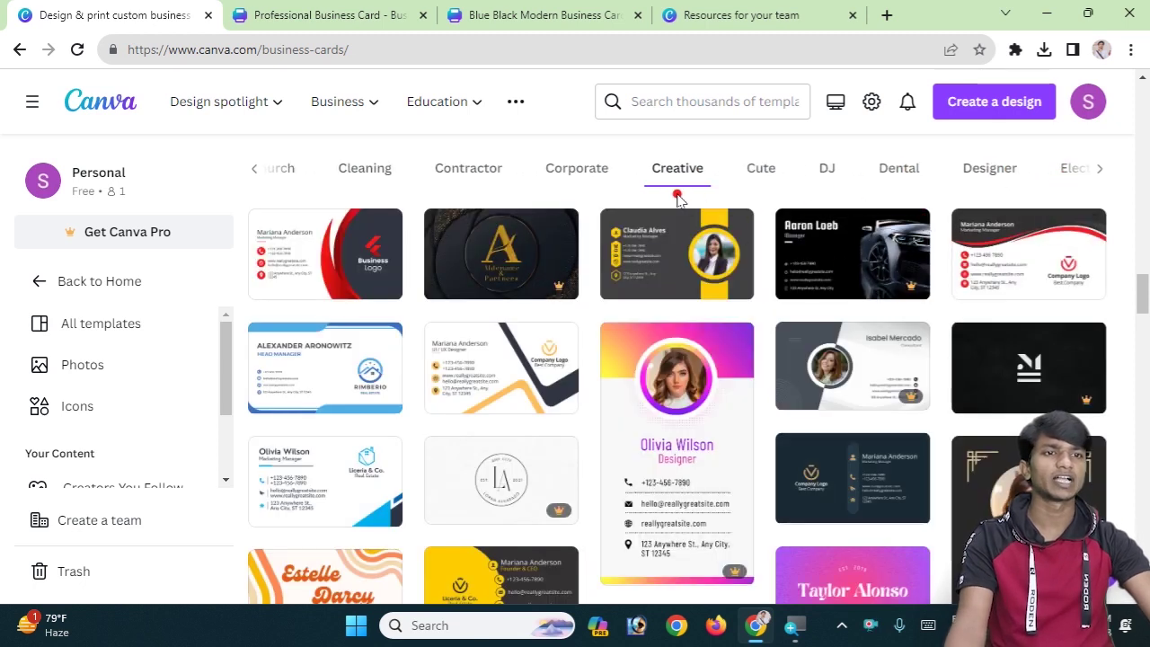
{"action": "mouse_move", "coordinate": [677, 422]}
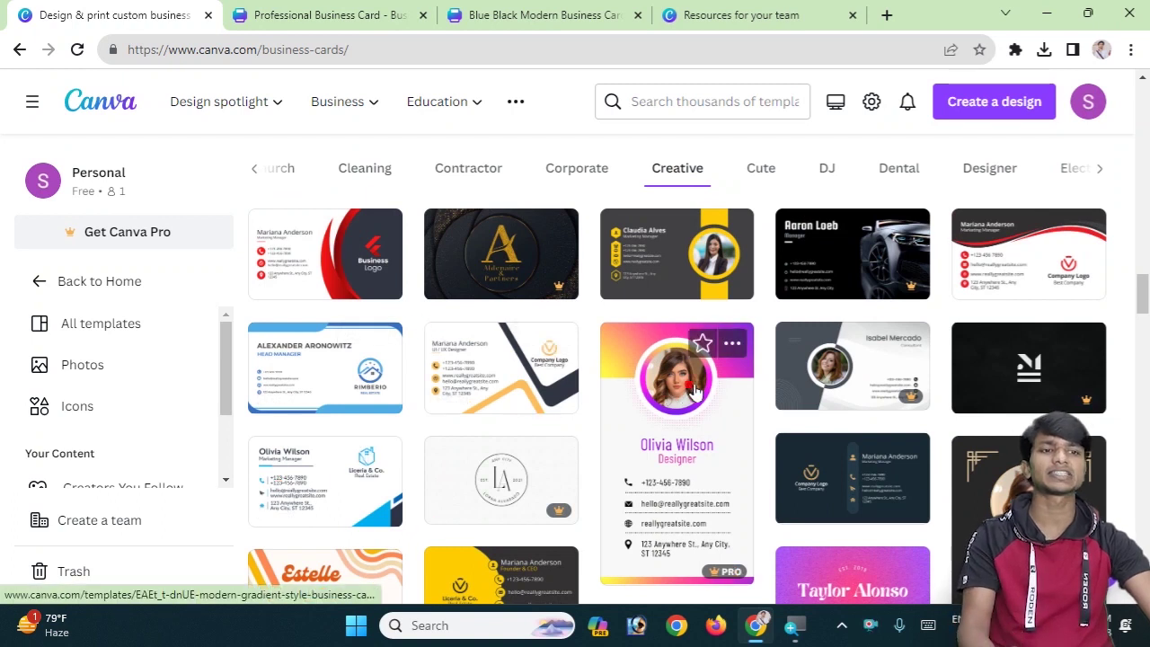
{"action": "scroll", "coordinate": [758, 415], "scroll_direction": "down", "scroll_amount": 3}
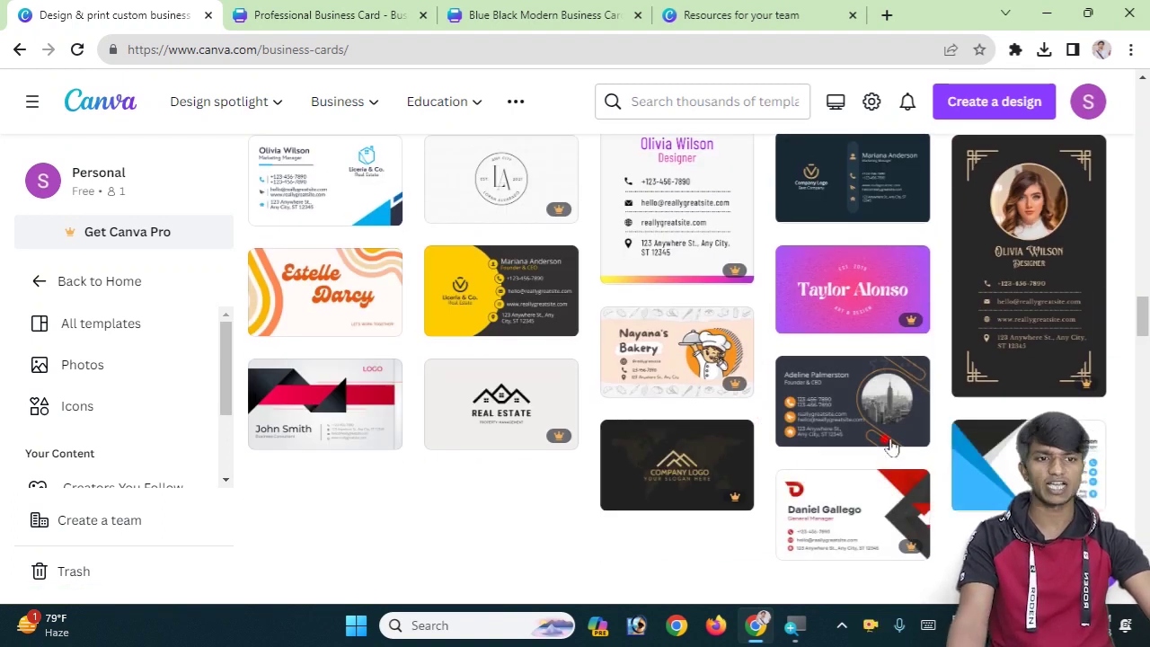
{"action": "left_click", "coordinate": [861, 426]}
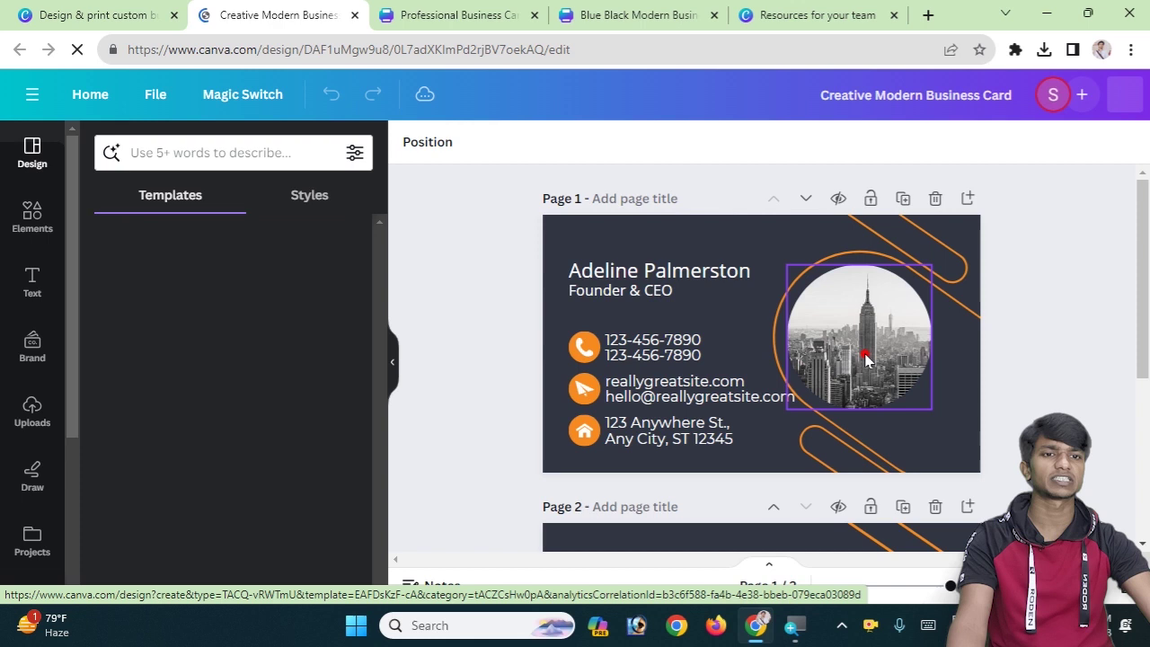
Replace the Creative Modern card's city-skyline frame photo with the uploaded keyboard photo.
{"action": "left_click", "coordinate": [33, 412]}
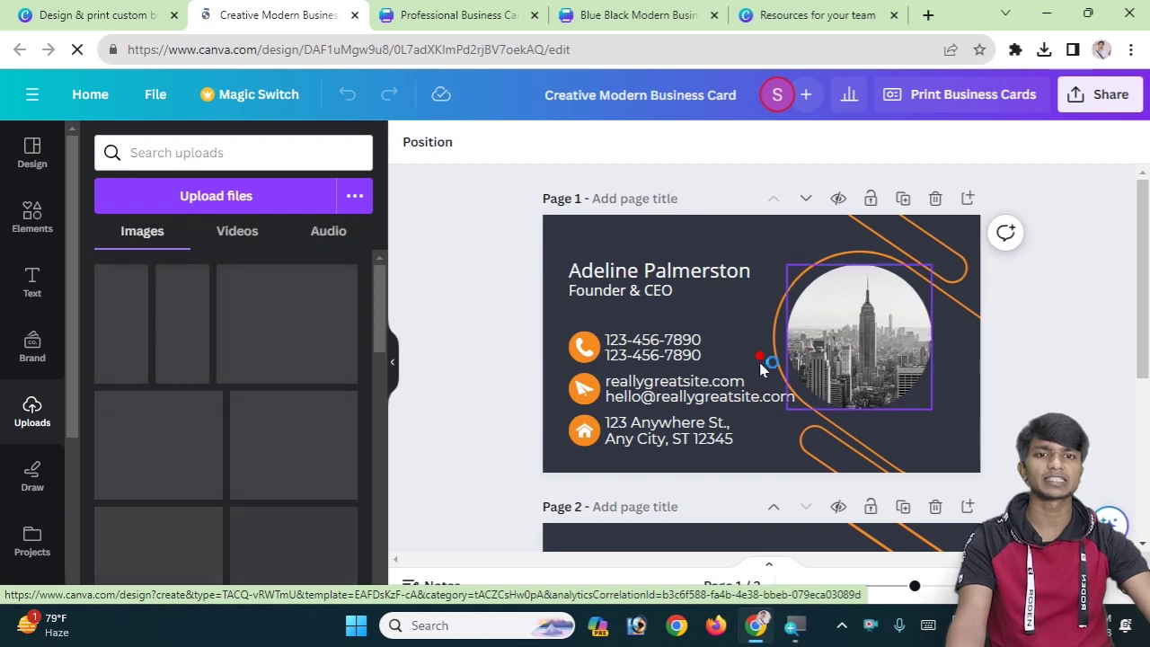
{"action": "left_click_drag", "start_coordinate": [346, 350], "coordinate": [817, 322]}
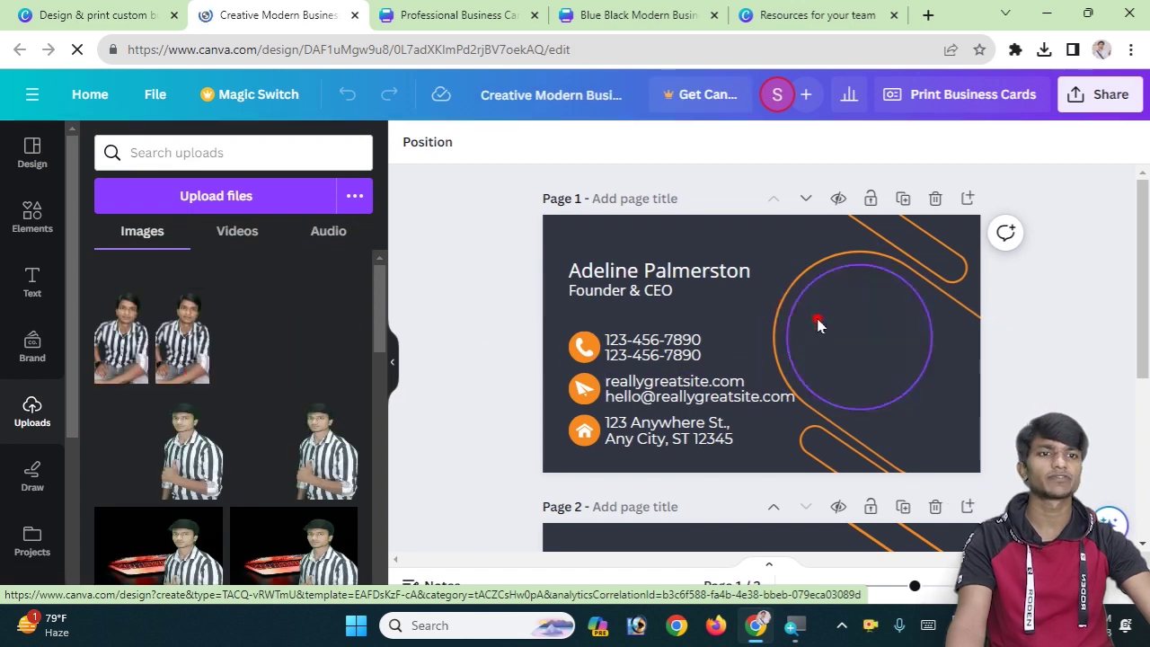
{"action": "left_click_drag", "start_coordinate": [270, 543], "coordinate": [820, 341]}
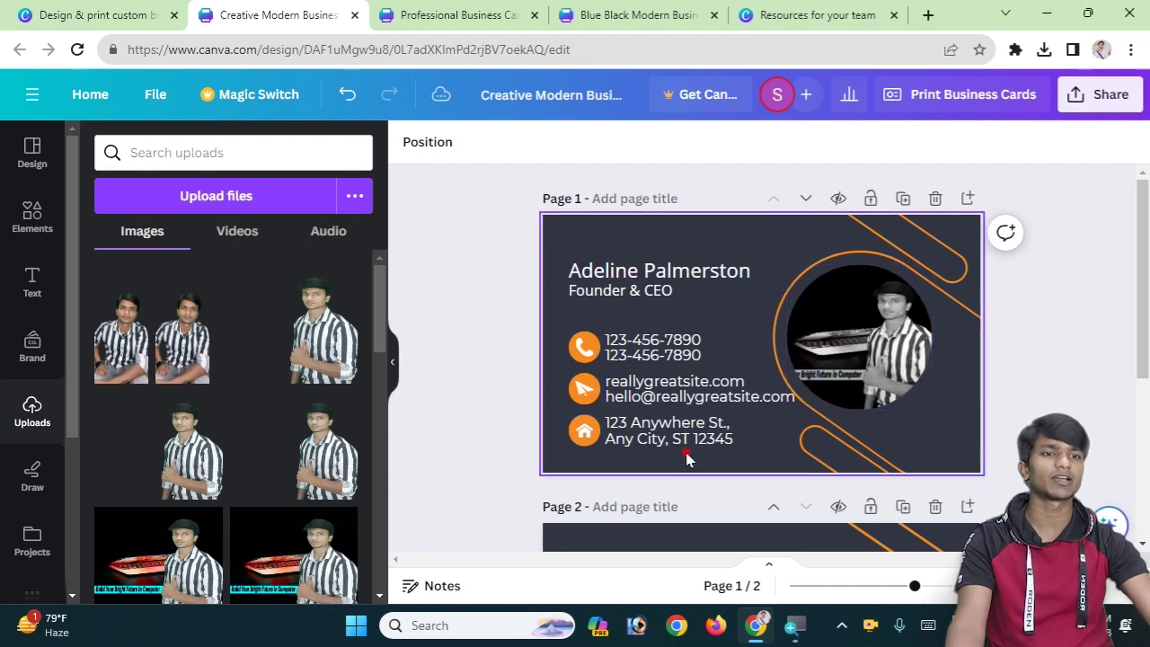